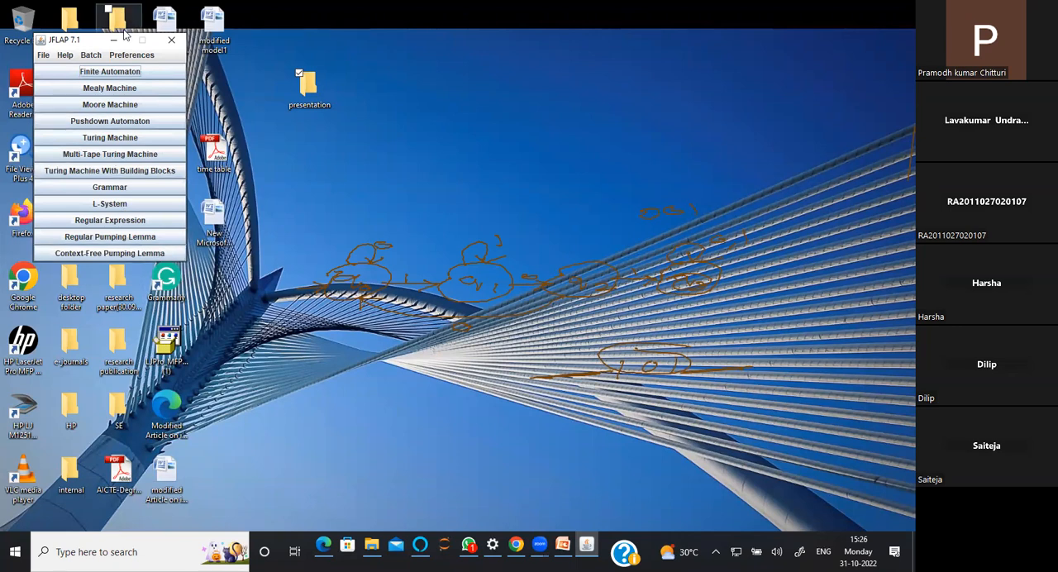
Create a new finite automaton and maximize its editor window
click(83, 72)
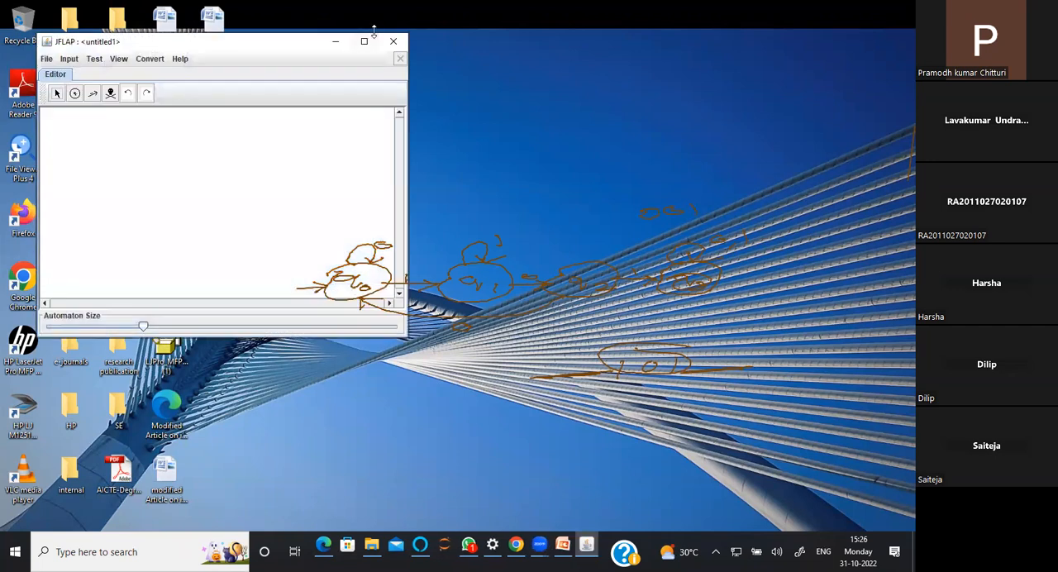
click(364, 41)
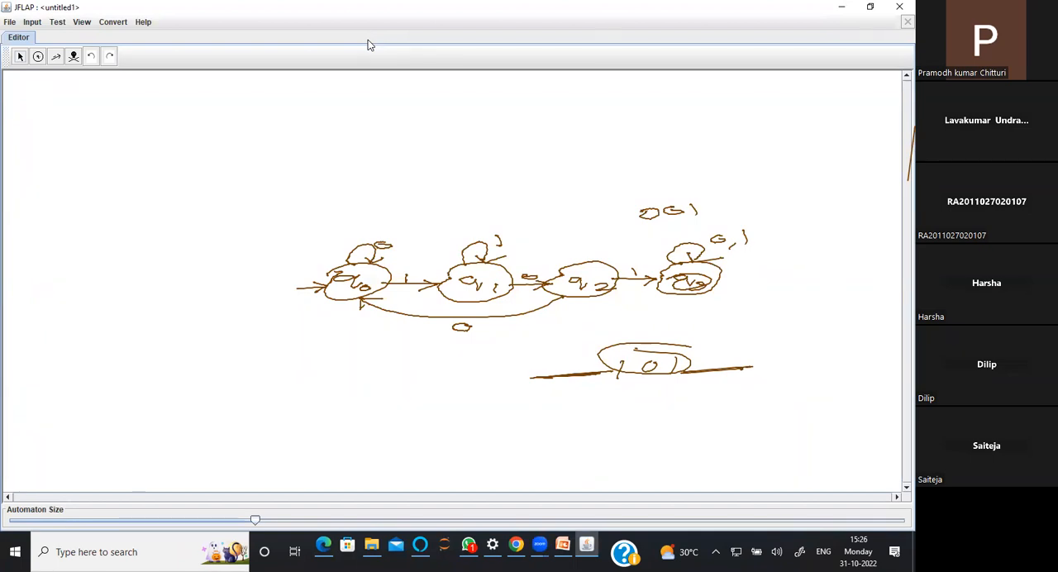
click(841, 7)
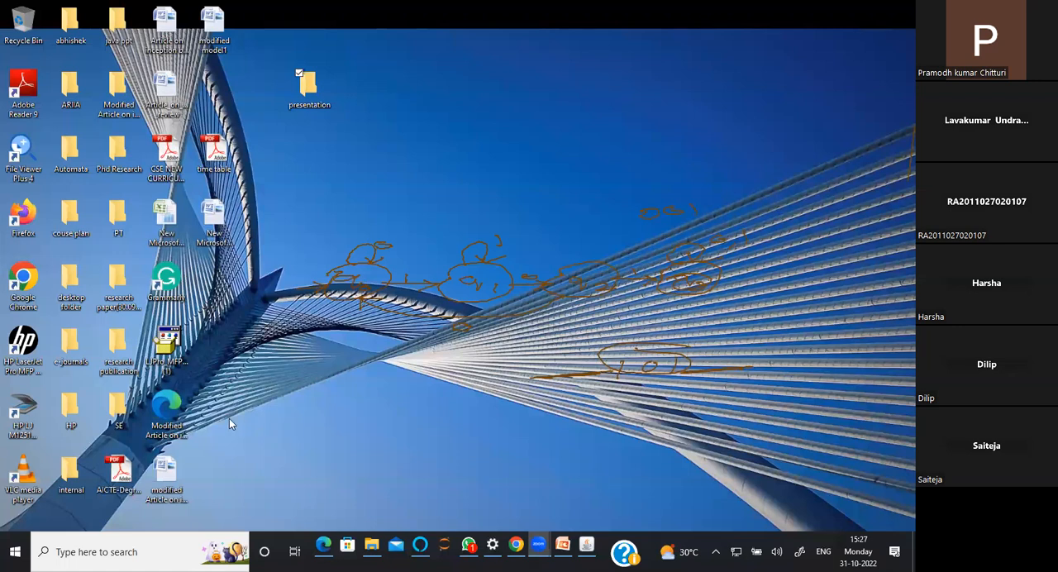
click(834, 221)
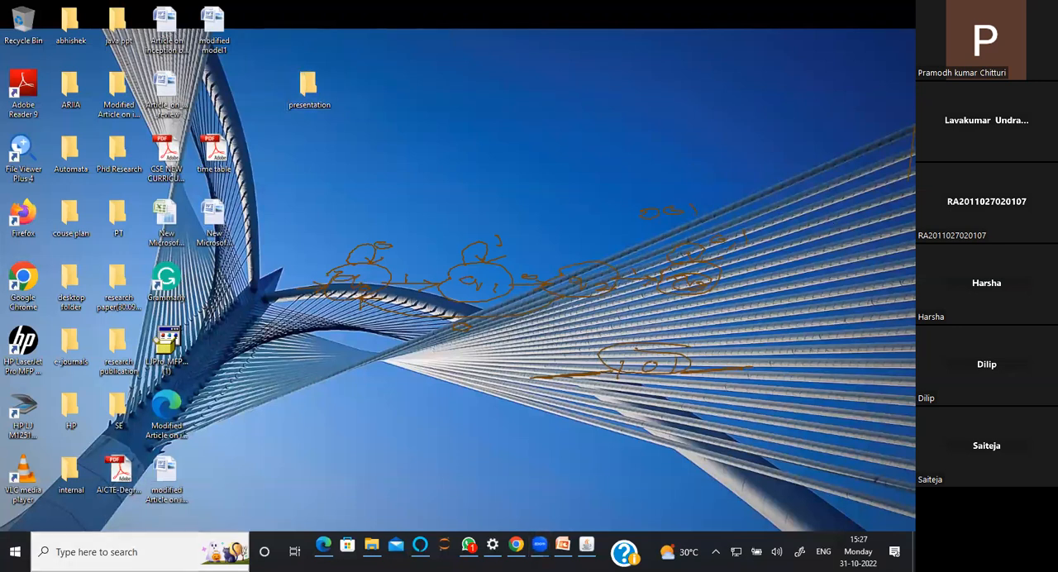
click(139, 552)
click(586, 546)
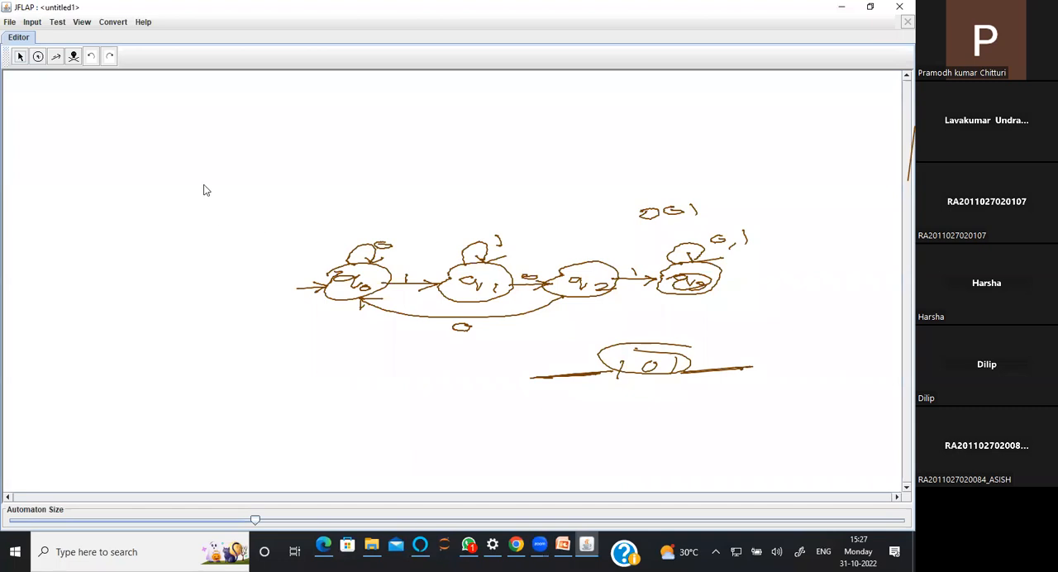
Place four states in a row across the upper part of the canvas with the State Creator
click(37, 60)
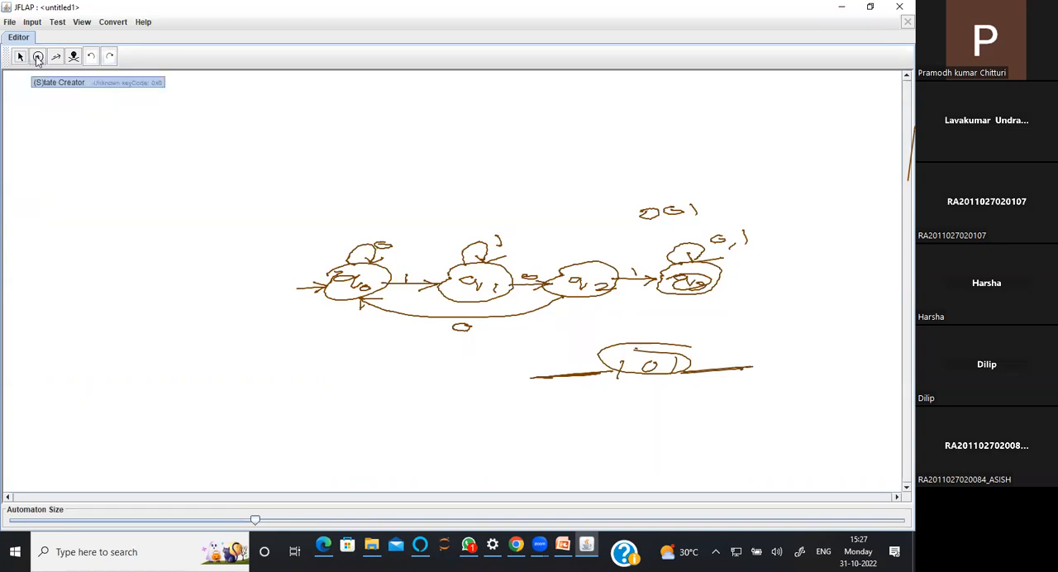
click(74, 163)
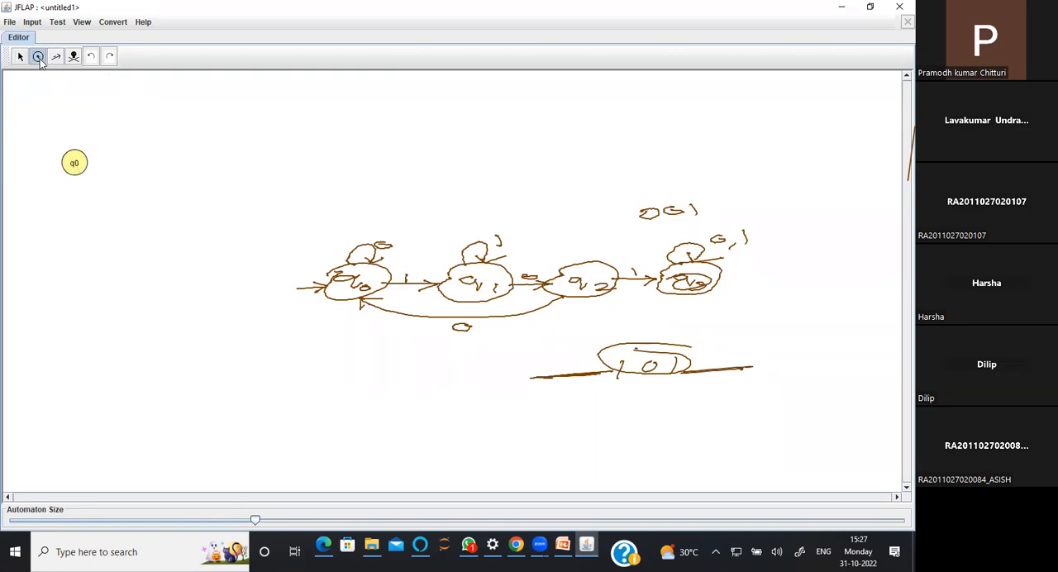
click(208, 158)
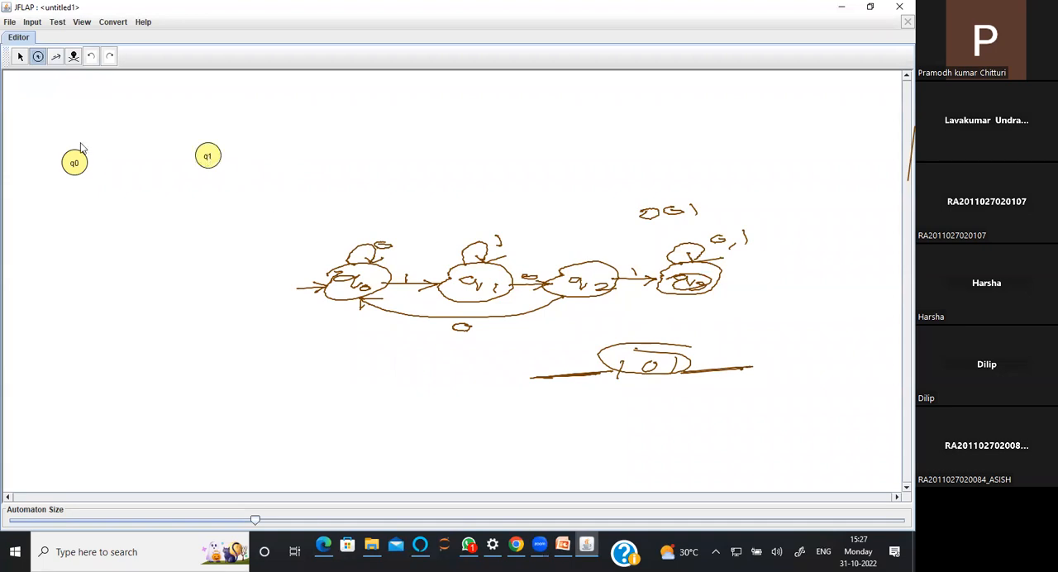
click(328, 149)
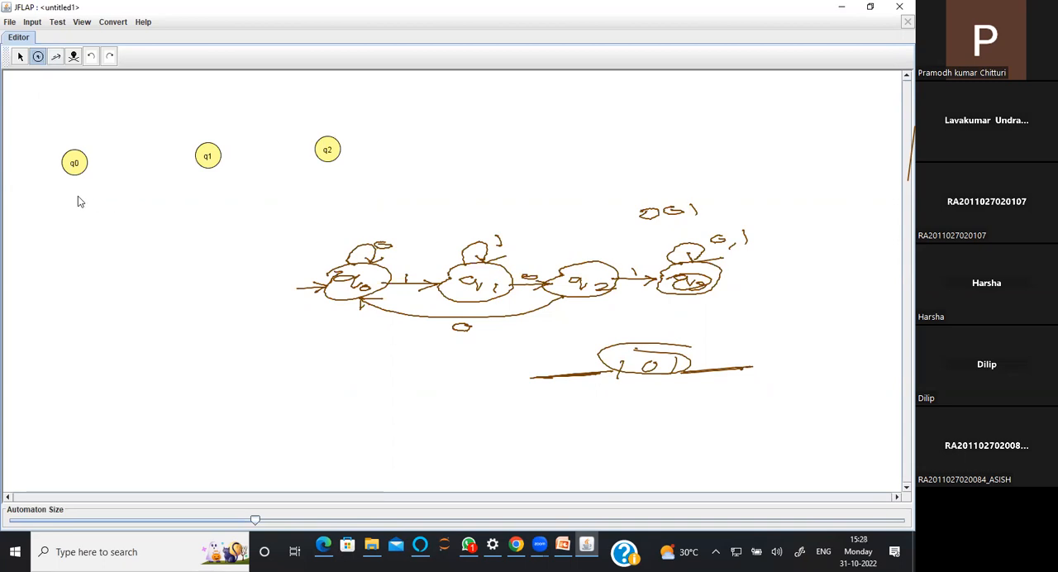
click(421, 141)
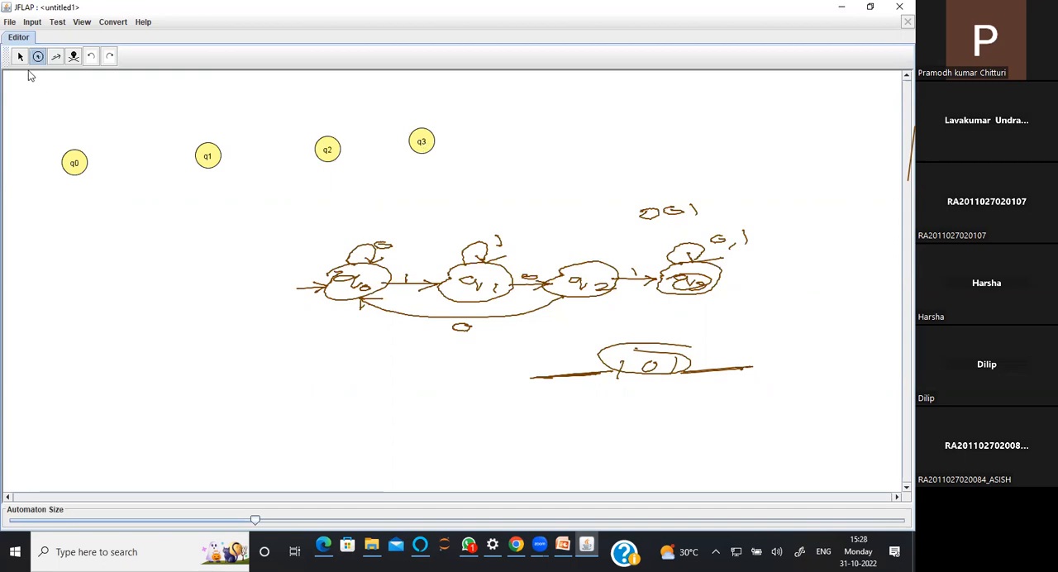
click(56, 58)
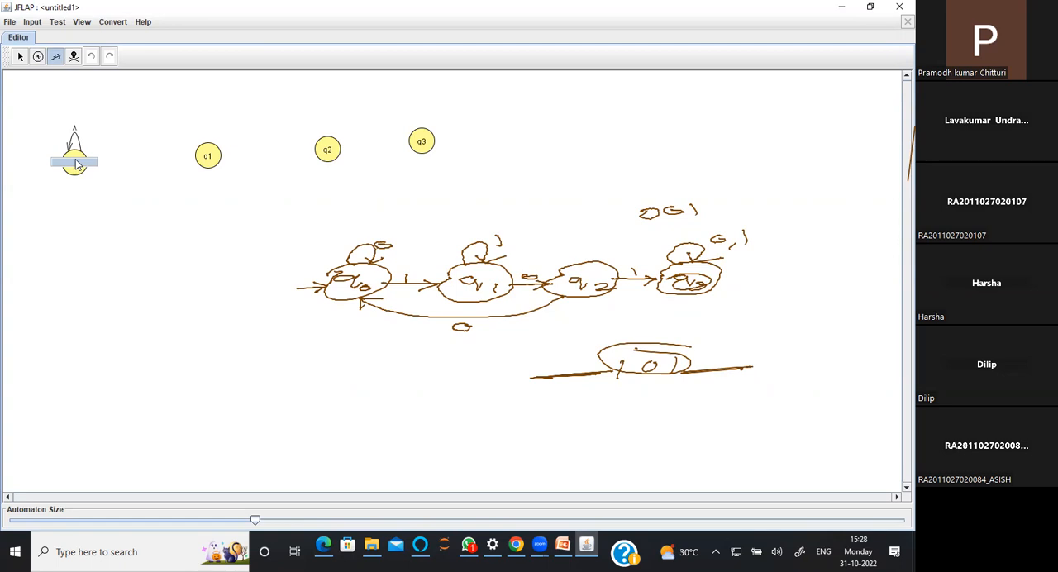
click(91, 56)
text(0)
key(Return)
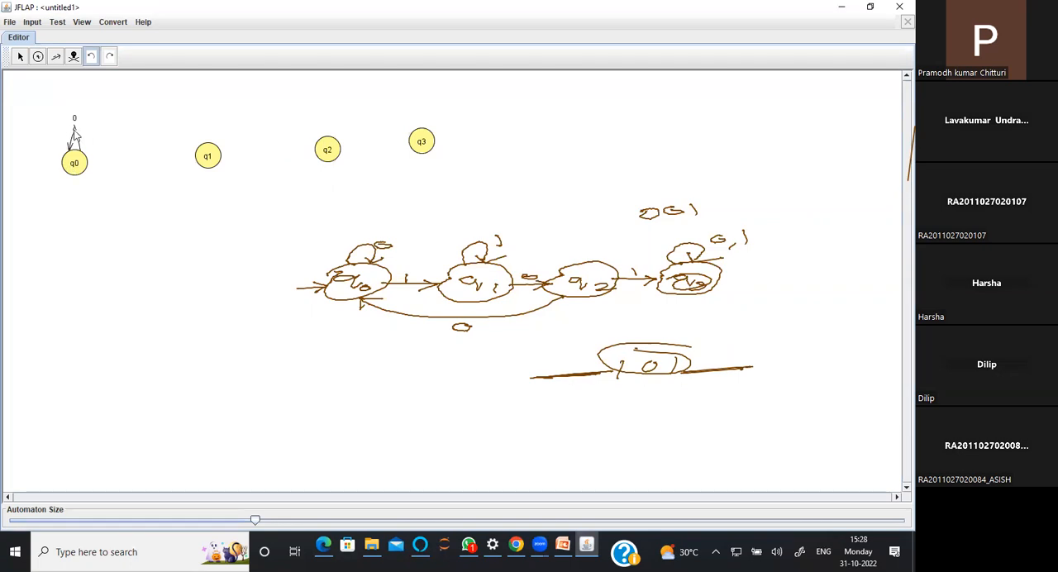
click(74, 56)
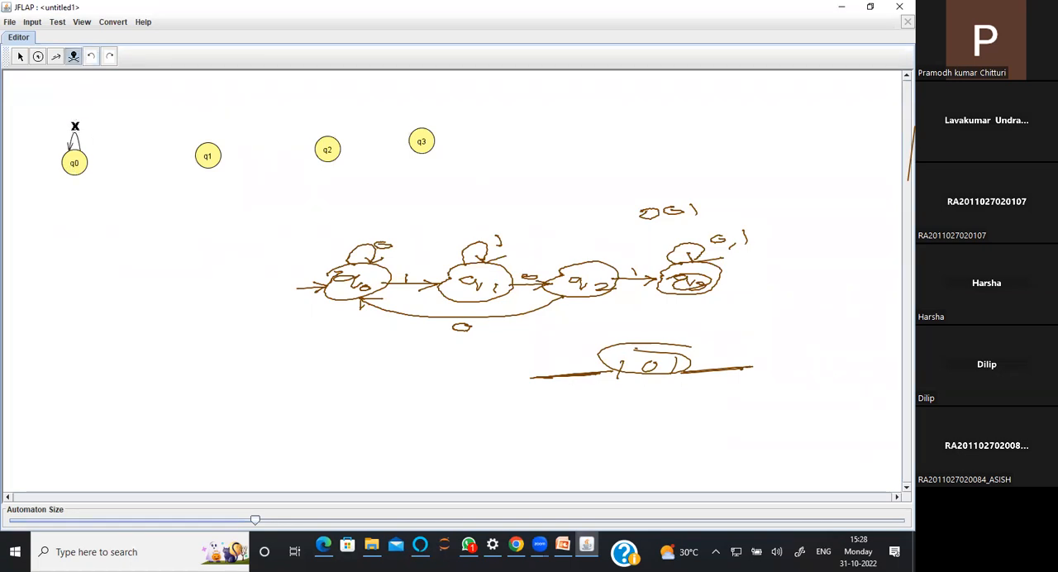
click(74, 130)
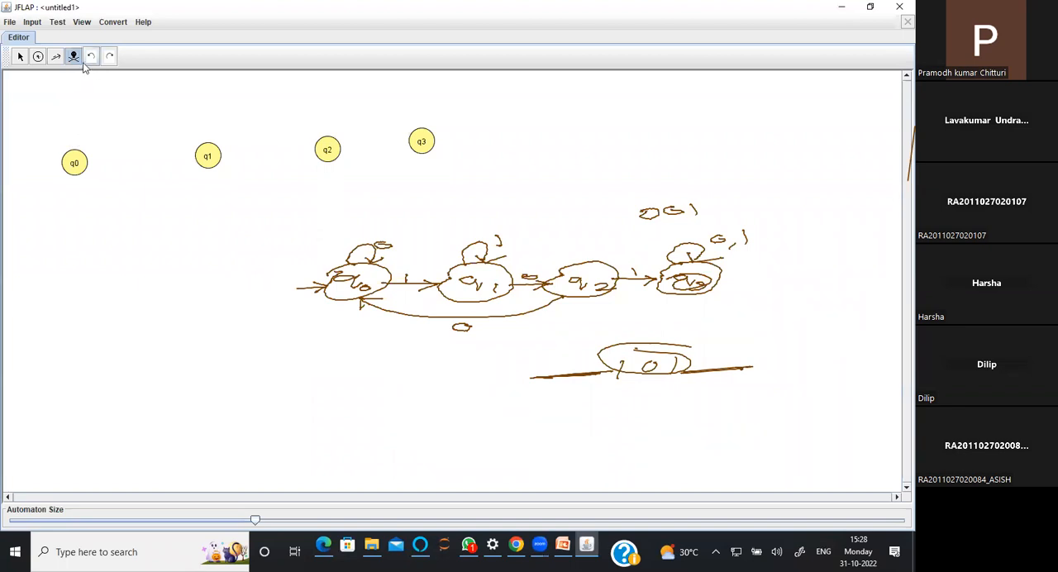
Add a self-loop labelled 0 on q0 and a transition labelled 1 from q0 to q1
click(57, 59)
click(76, 161)
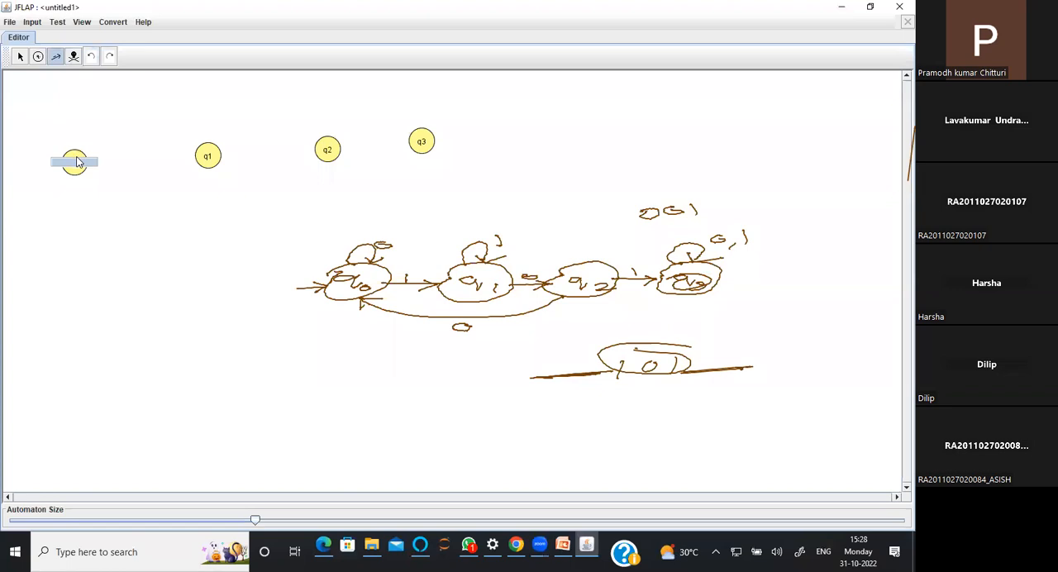
text(0)
key(Return)
drag(75, 164, 207, 157)
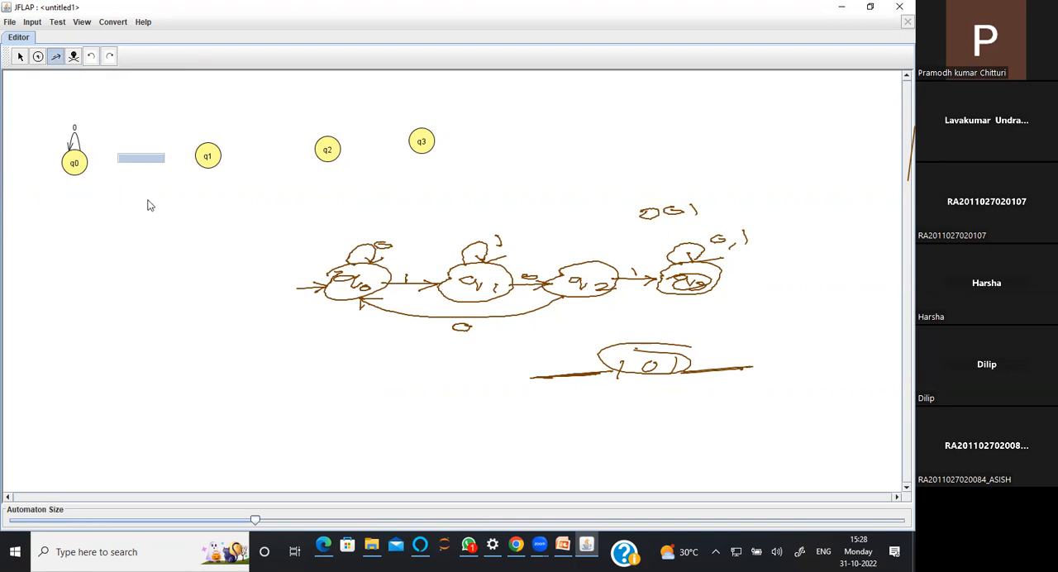
text(1)
key(Return)
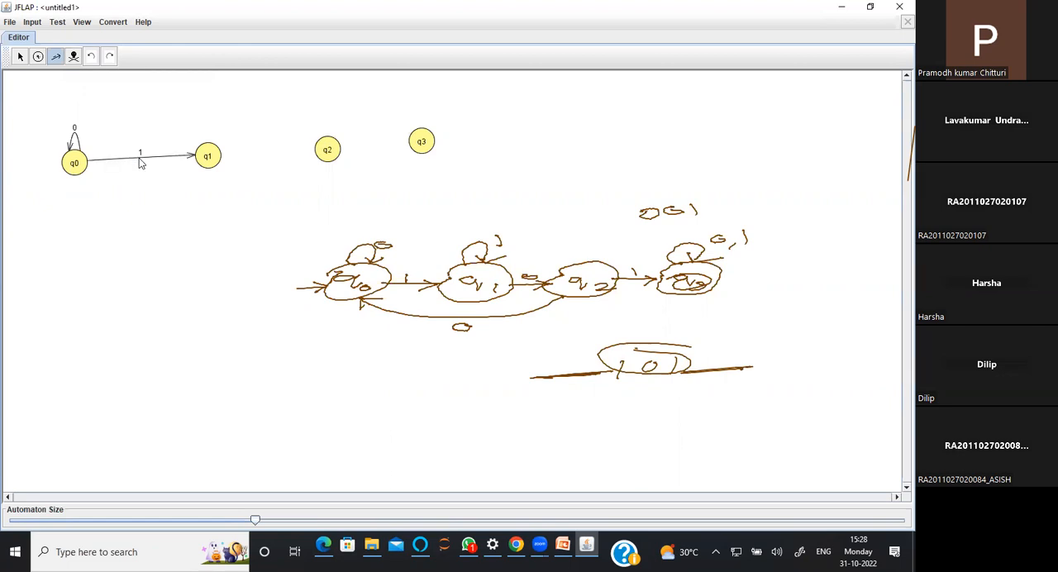
Add a self-loop labelled 1 on q1 and a transition labelled 0 from q1 to q2
click(213, 160)
text(1)
key(Return)
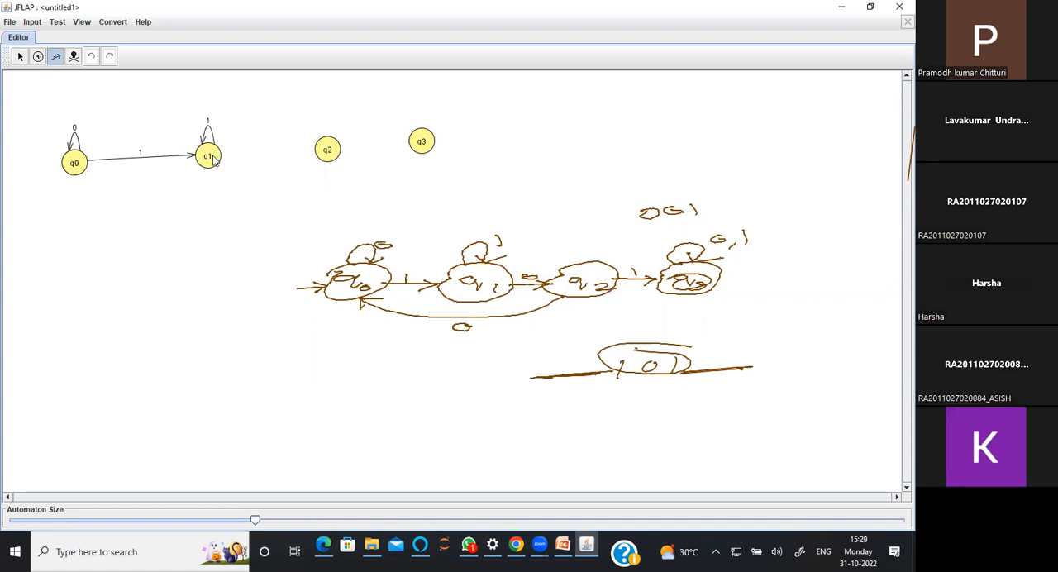
drag(213, 161, 328, 154)
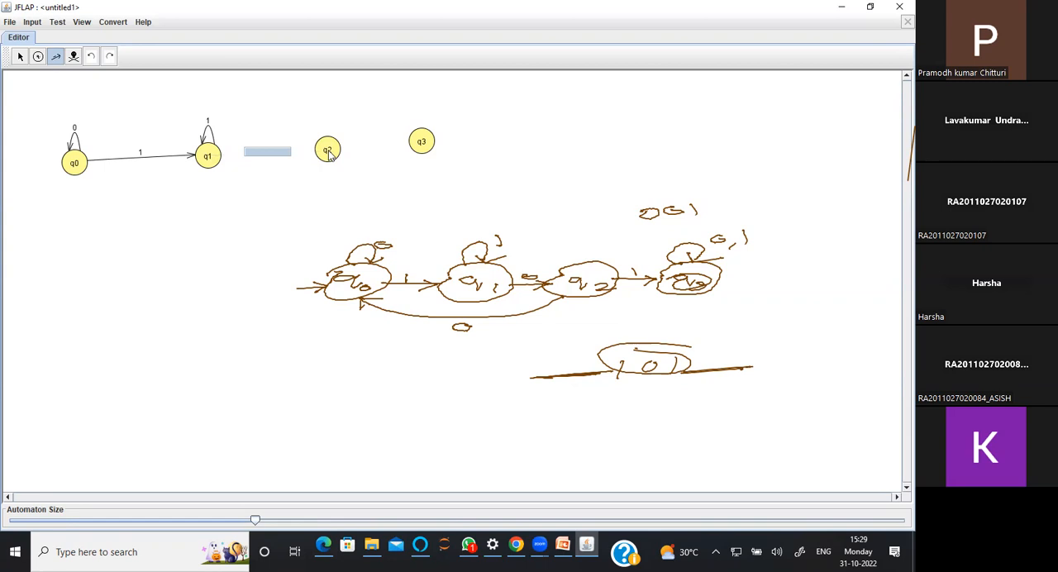
text(0)
key(Return)
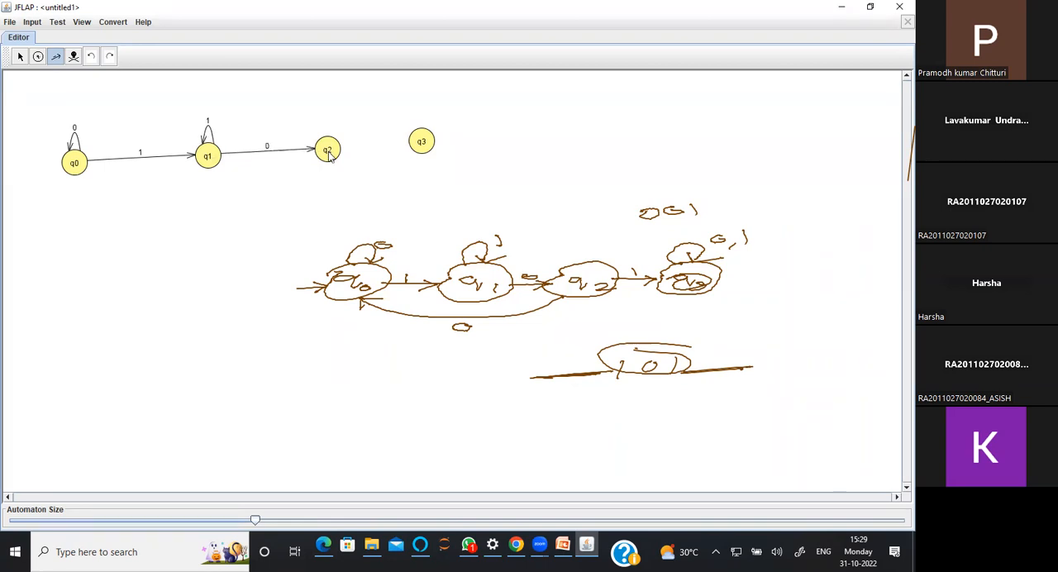
Try a straight transition labelled 0 from q2 back to q0 and undo it
drag(328, 154, 78, 176)
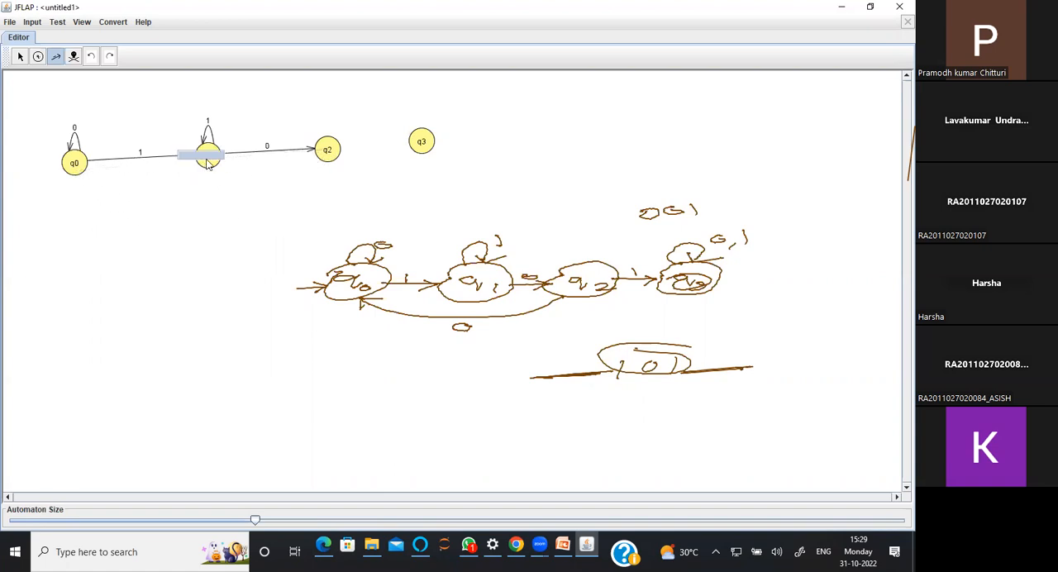
text(0)
key(Return)
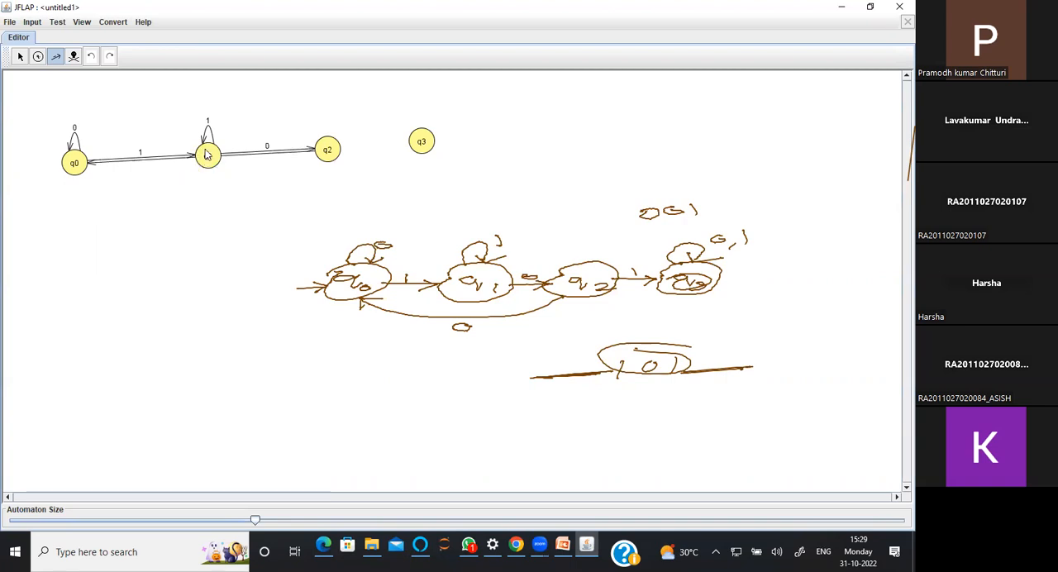
click(20, 58)
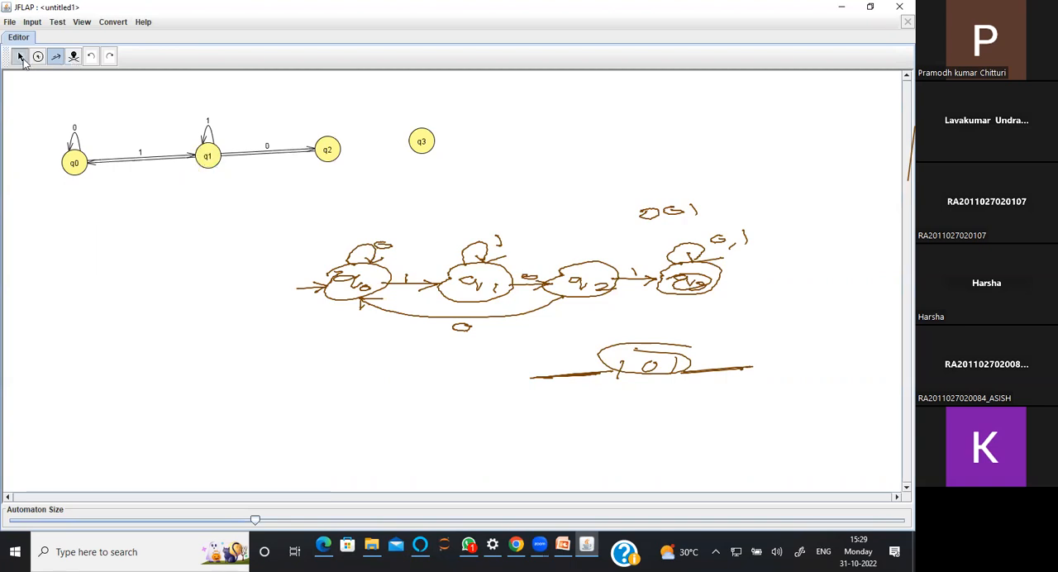
click(209, 163)
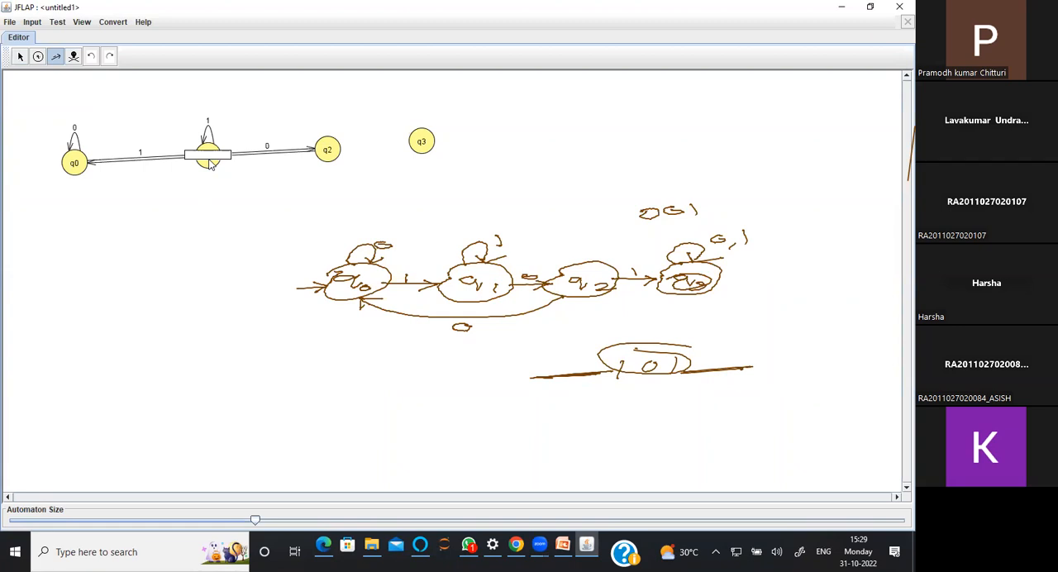
click(73, 57)
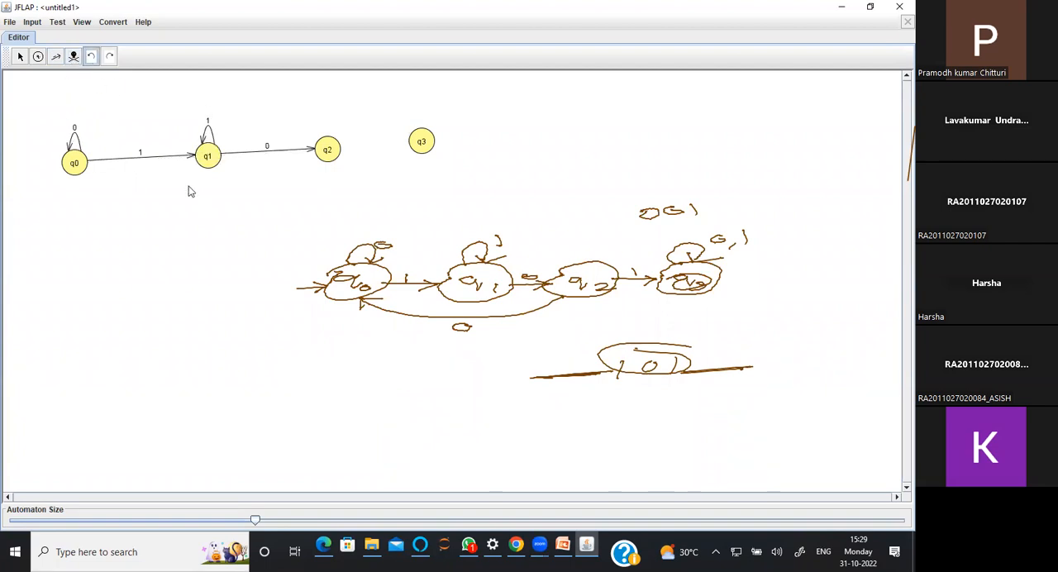
Move q1 above the line between q0 and q2 so the direct path between them is free
click(21, 57)
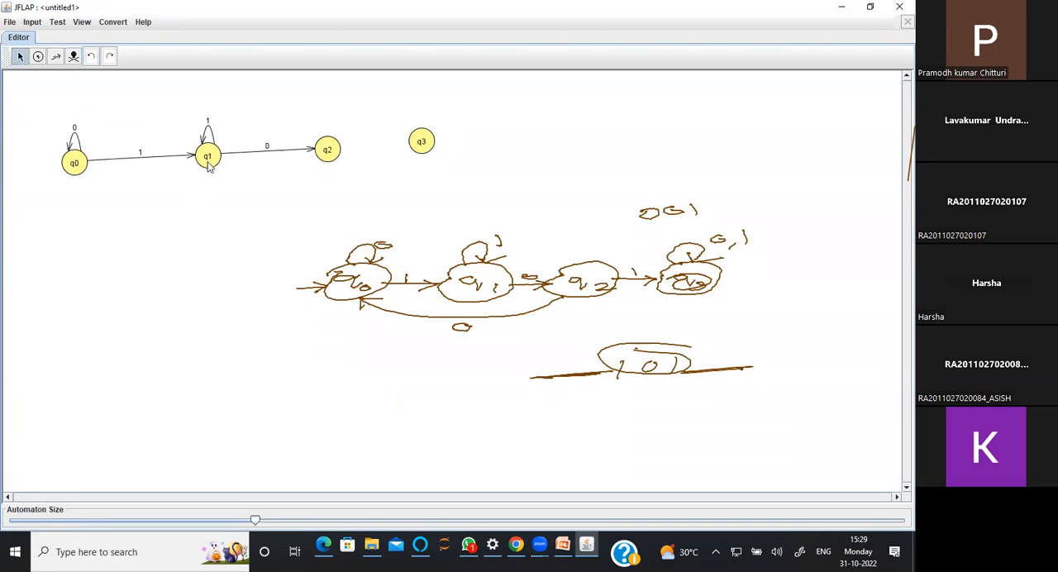
drag(208, 159, 197, 88)
drag(198, 94, 193, 124)
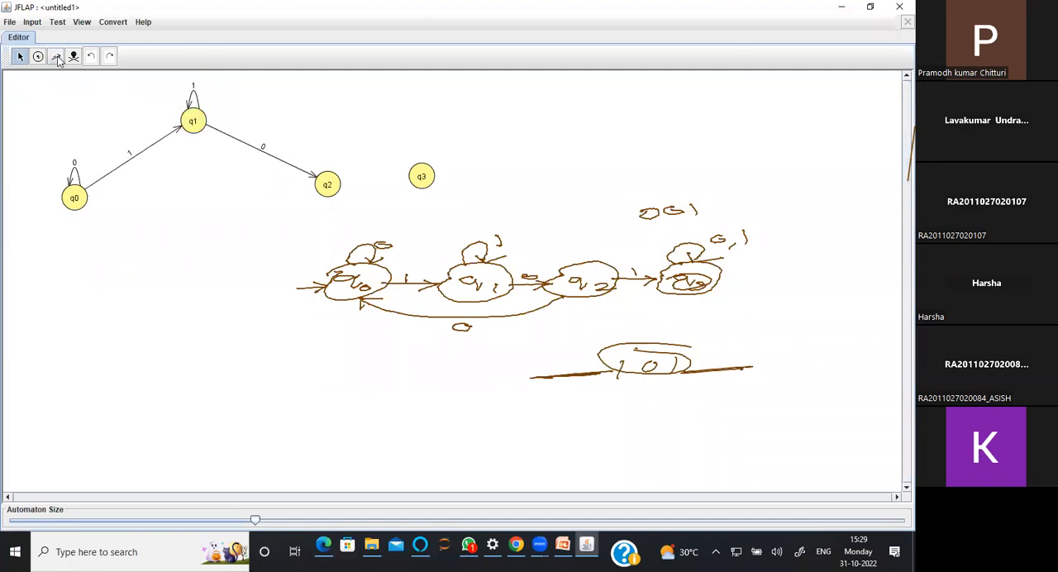
click(56, 56)
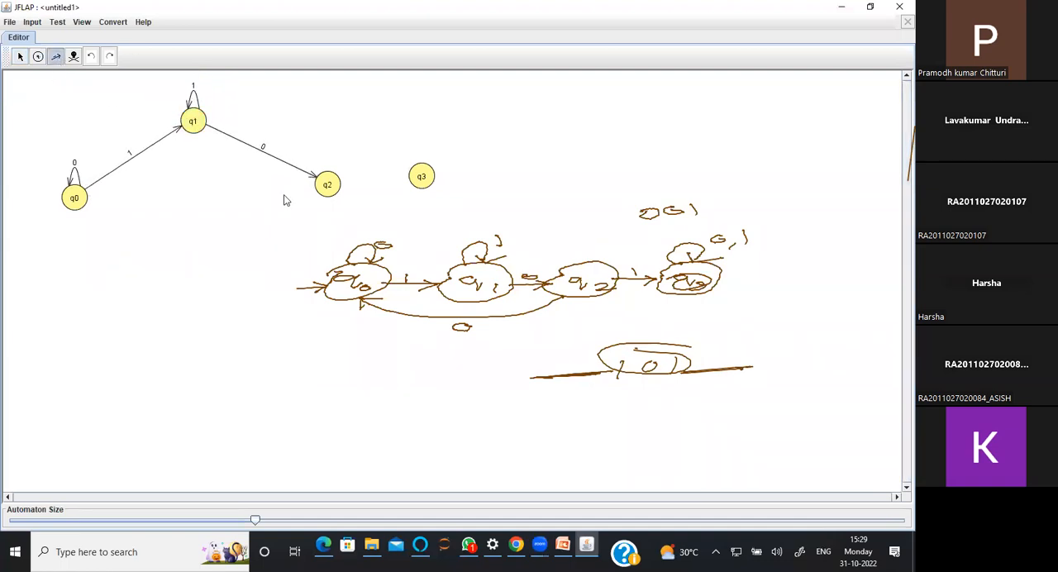
click(327, 190)
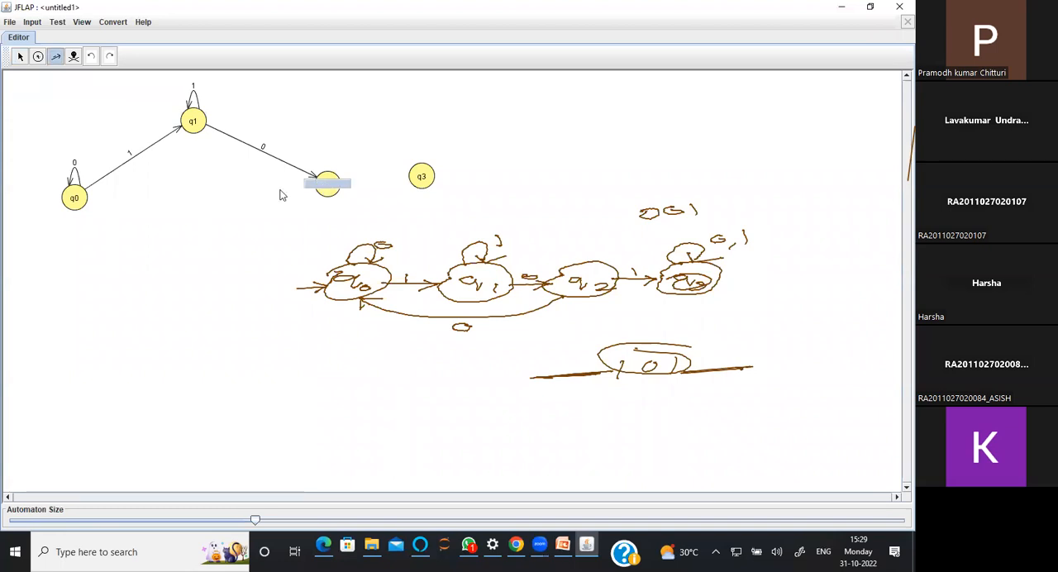
click(74, 58)
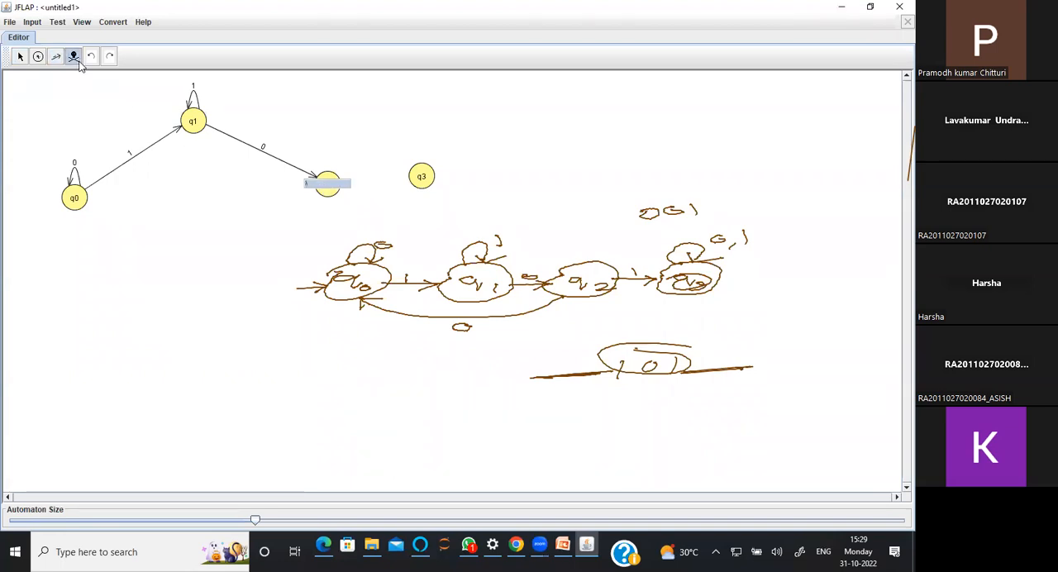
click(91, 58)
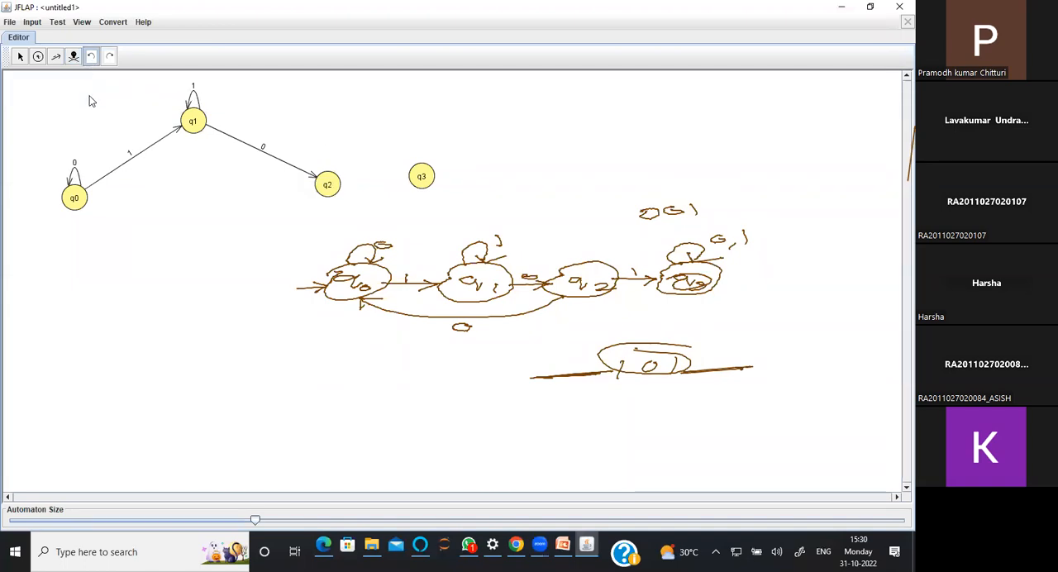
Add a transition labelled 0 from q2 back to q0
click(56, 56)
drag(324, 190, 198, 208)
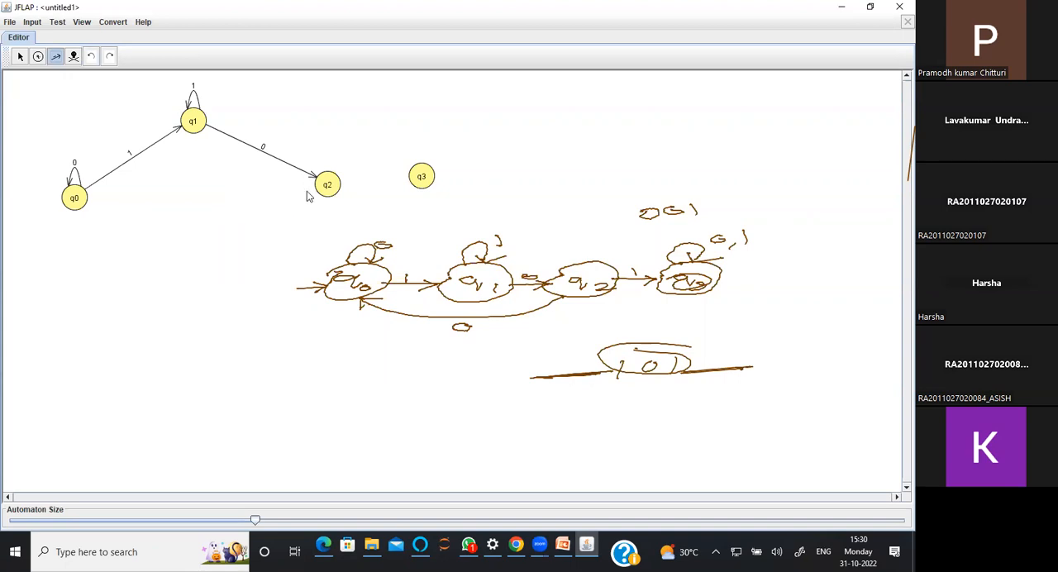
drag(324, 191, 80, 205)
key(Return)
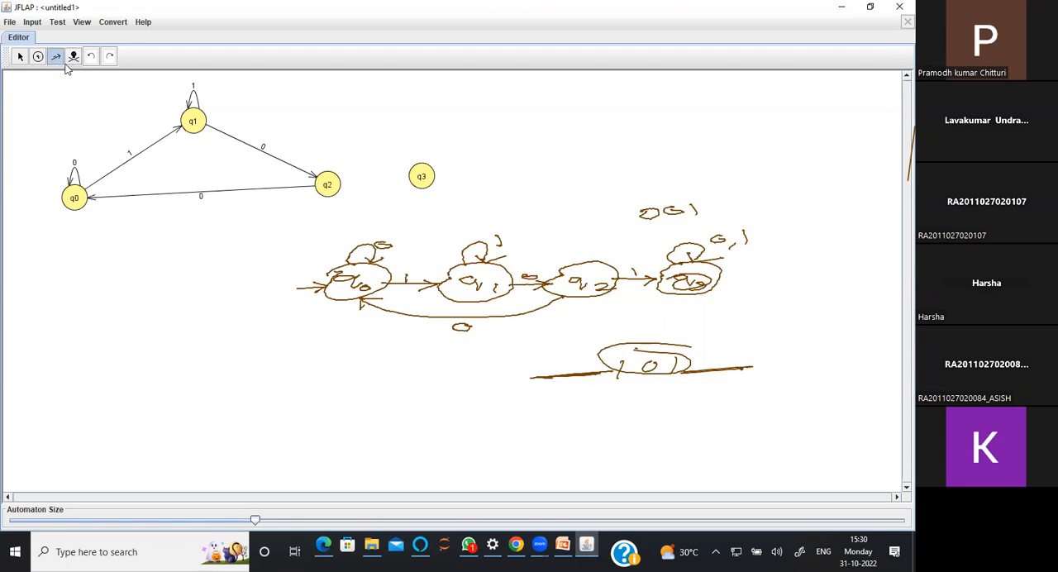
Add a transition labelled 1 from q2 to q3
drag(339, 188, 420, 179)
text(1)
key(Return)
Add self-loops labelled 0 and 1 on q3
click(421, 179)
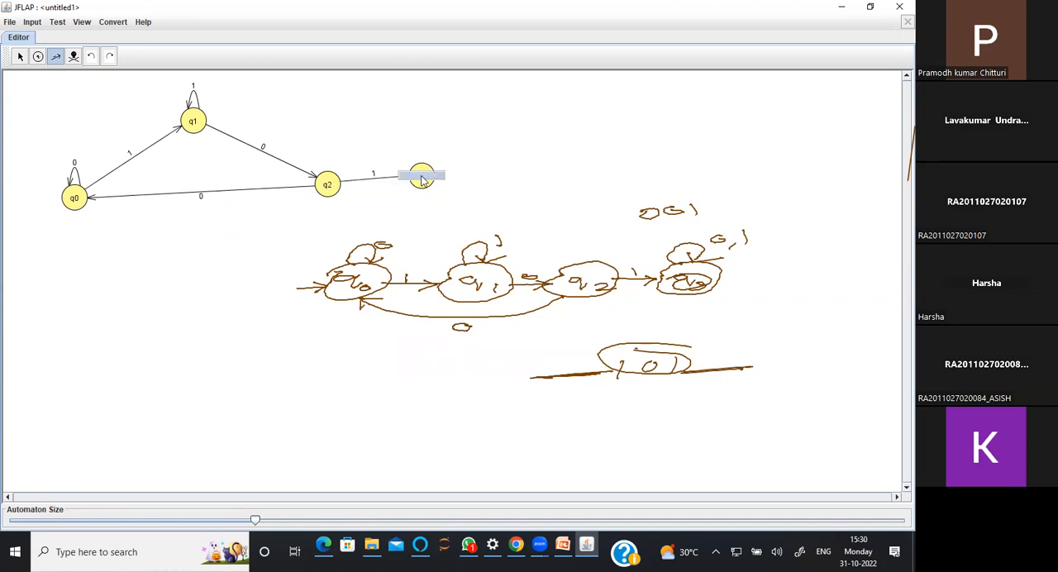
text(0)
key(Return)
click(421, 179)
text(1)
key(Return)
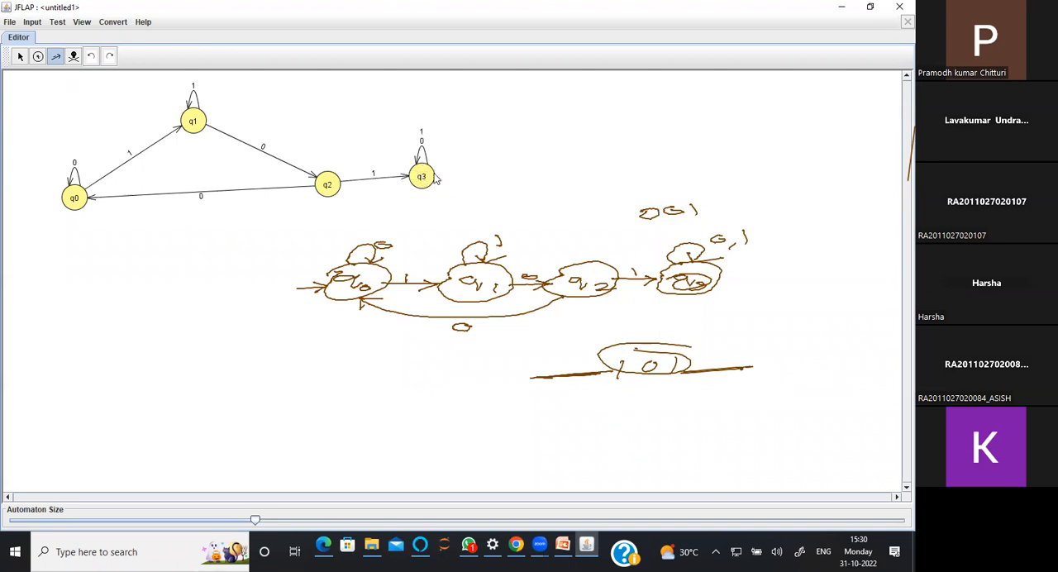
Mark q0 as the automaton's initial state
click(21, 61)
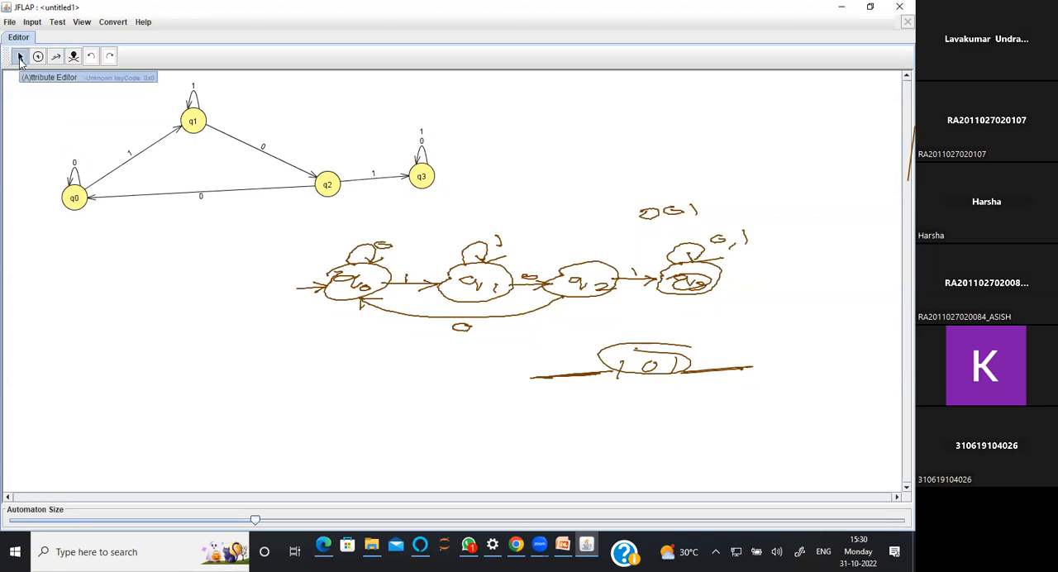
click(76, 197)
right_click(76, 199)
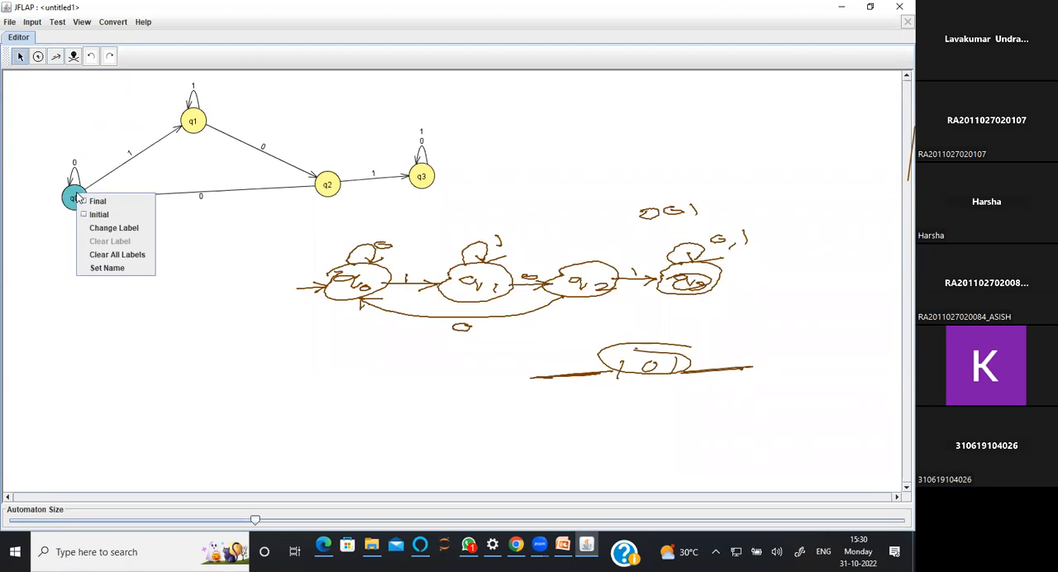
click(97, 214)
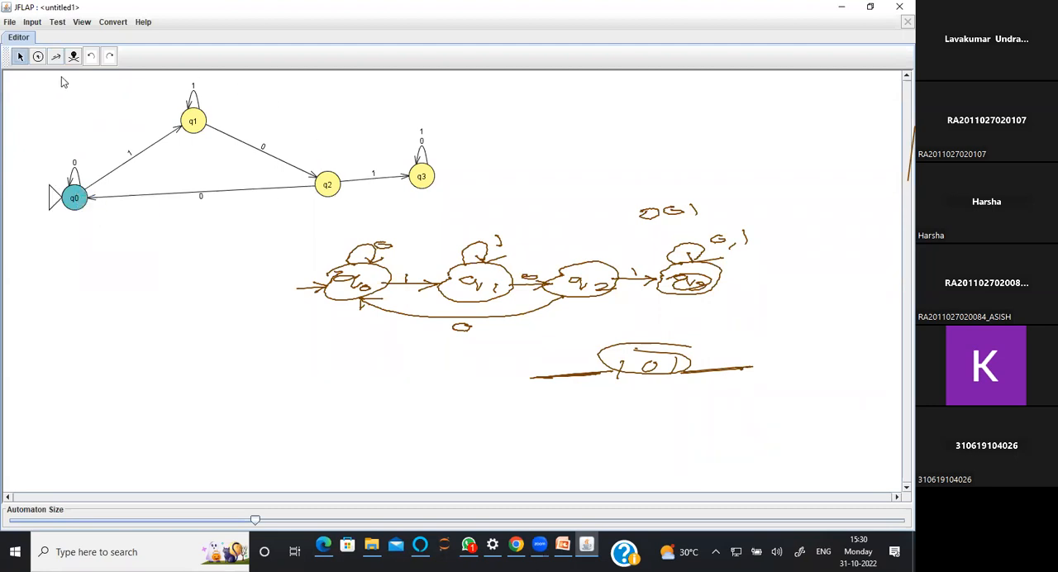
Mark q3 as the automaton's final state
click(421, 176)
right_click(423, 176)
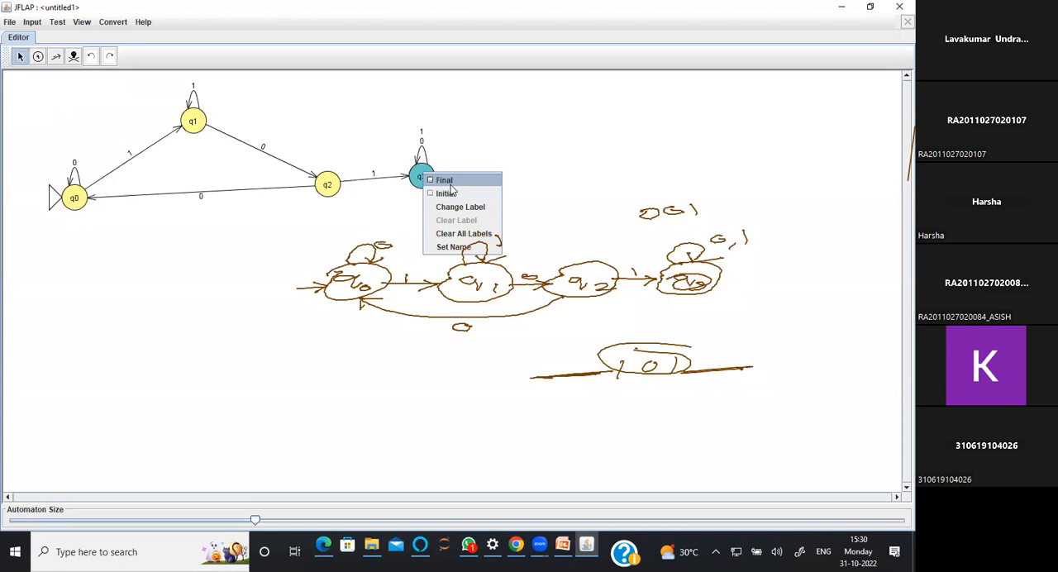
click(446, 180)
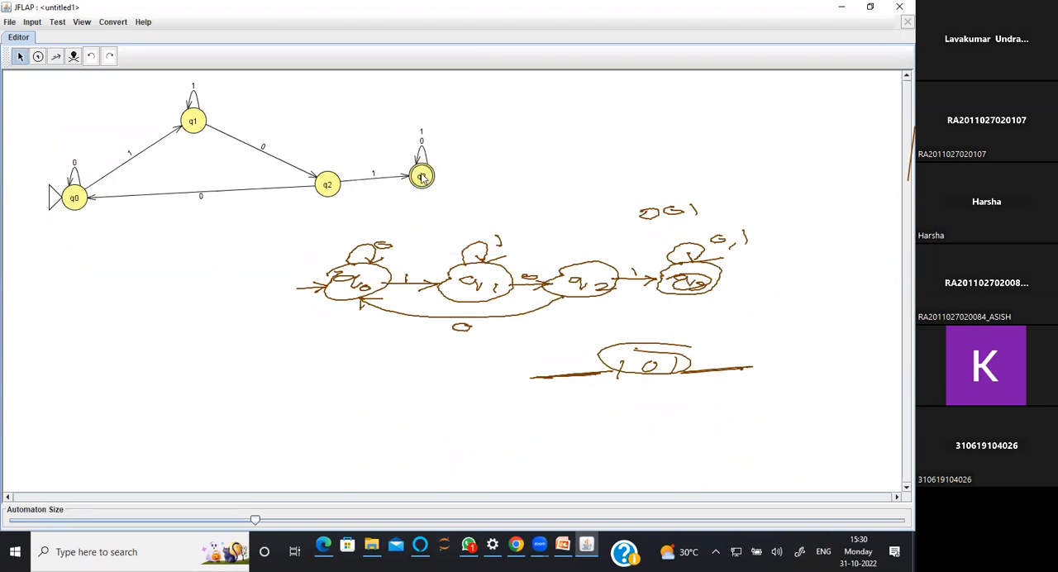
right_click(422, 176)
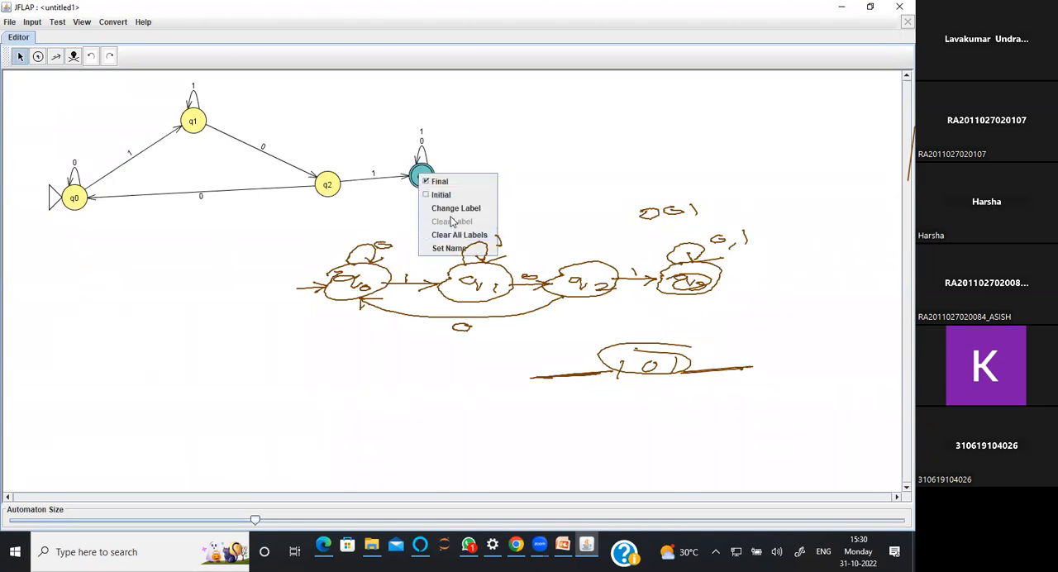
click(396, 234)
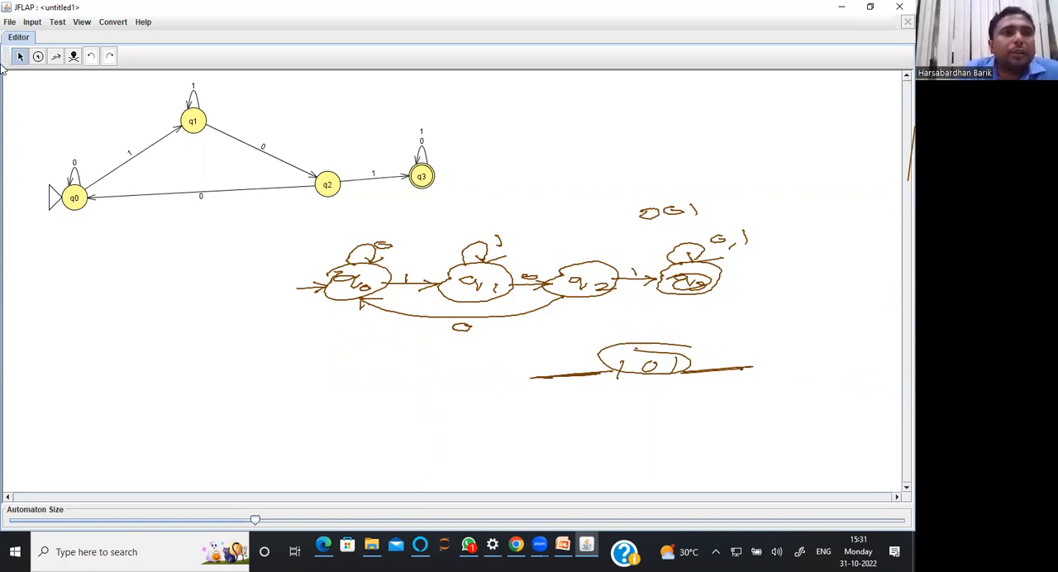
Start a multiple run of the automaton and enter 1010 as the first input string
click(33, 24)
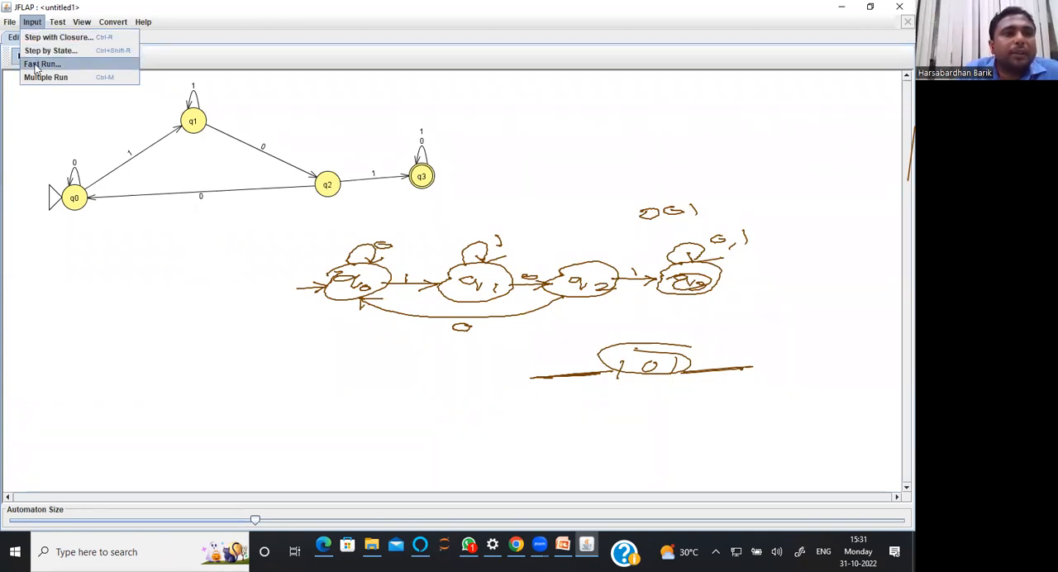
click(33, 78)
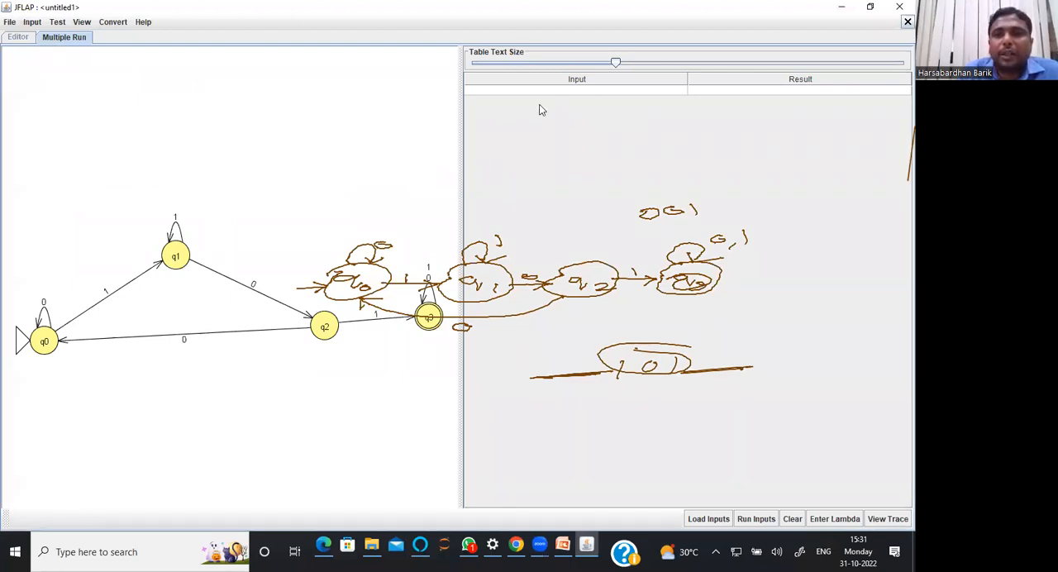
click(604, 91)
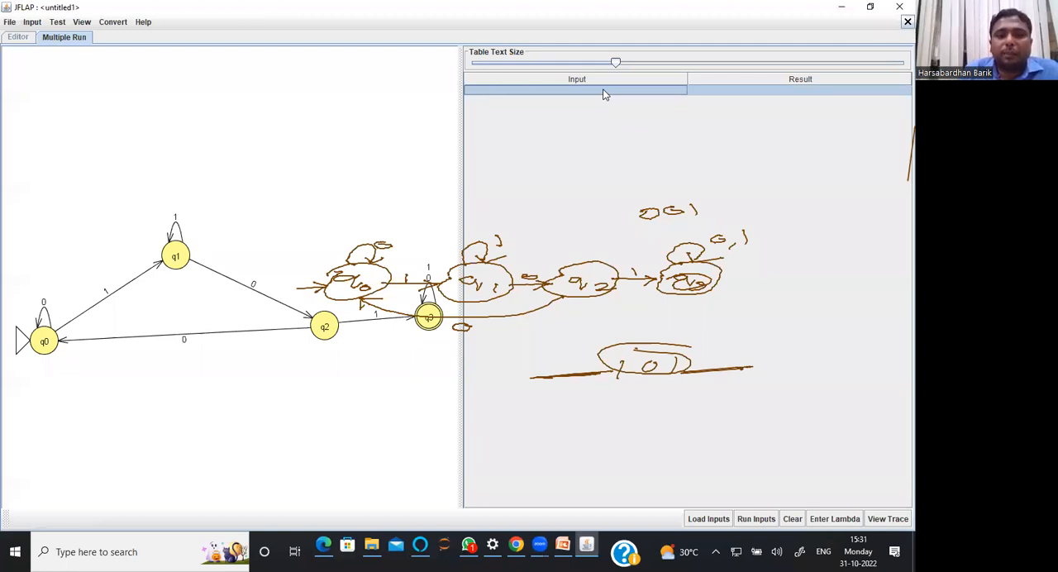
click(791, 6)
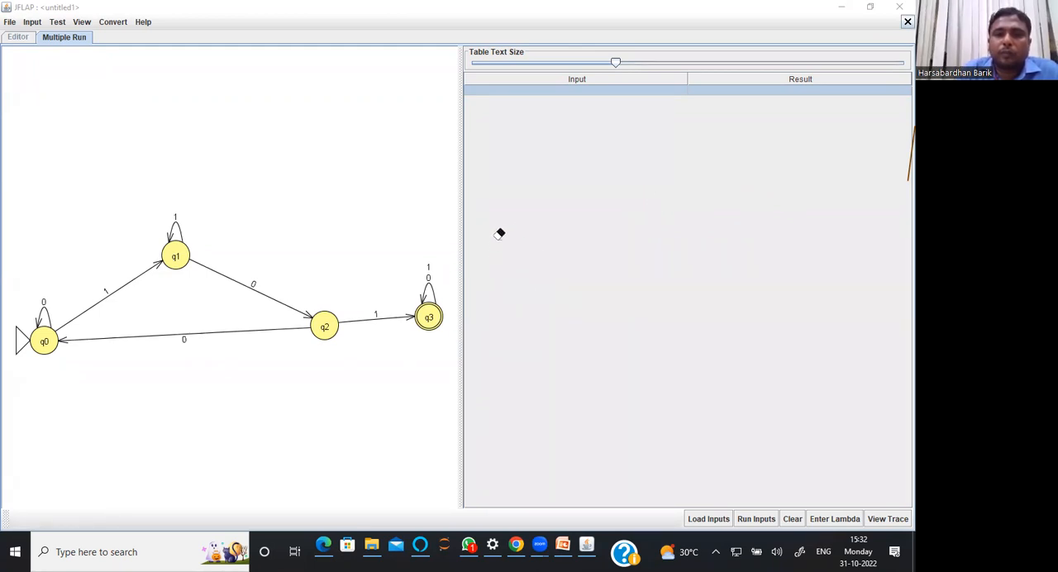
click(339, 111)
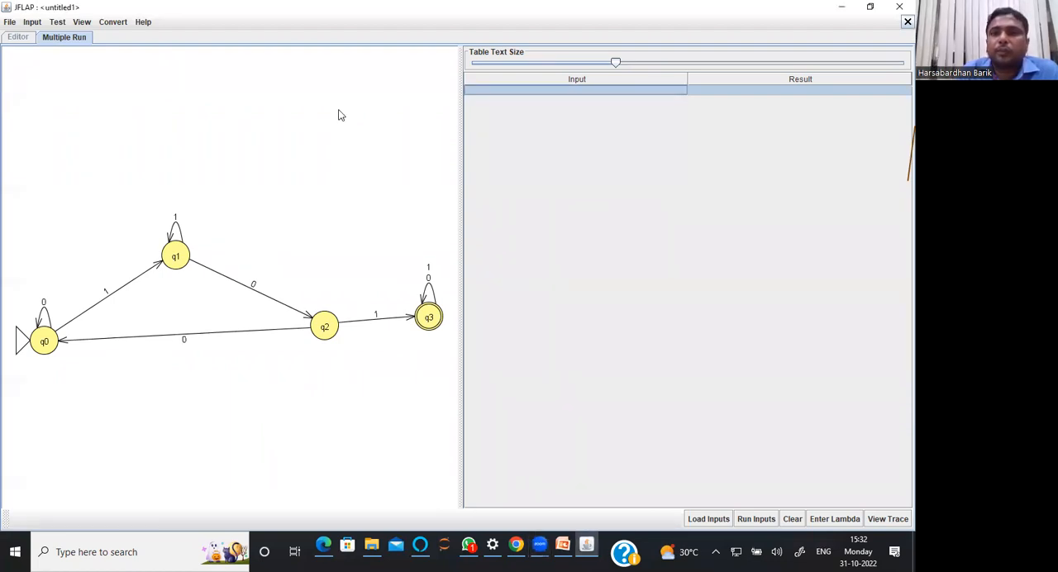
click(623, 80)
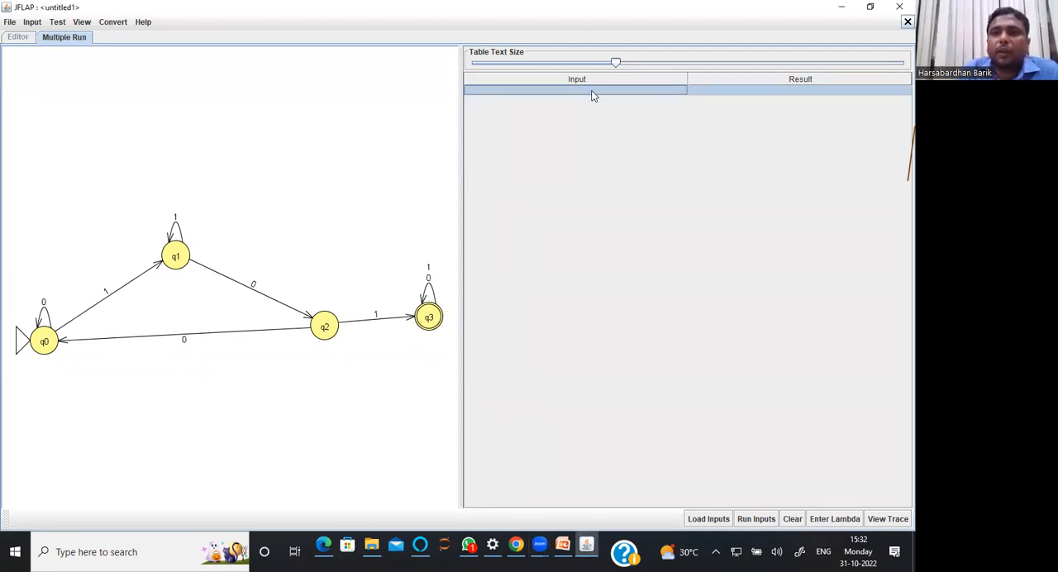
double_click(592, 91)
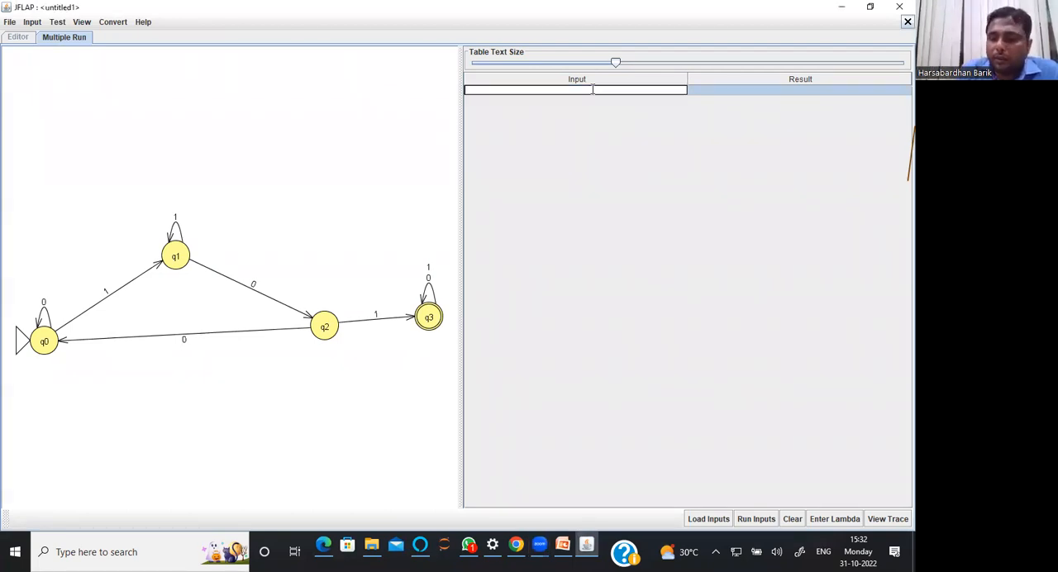
text(1)
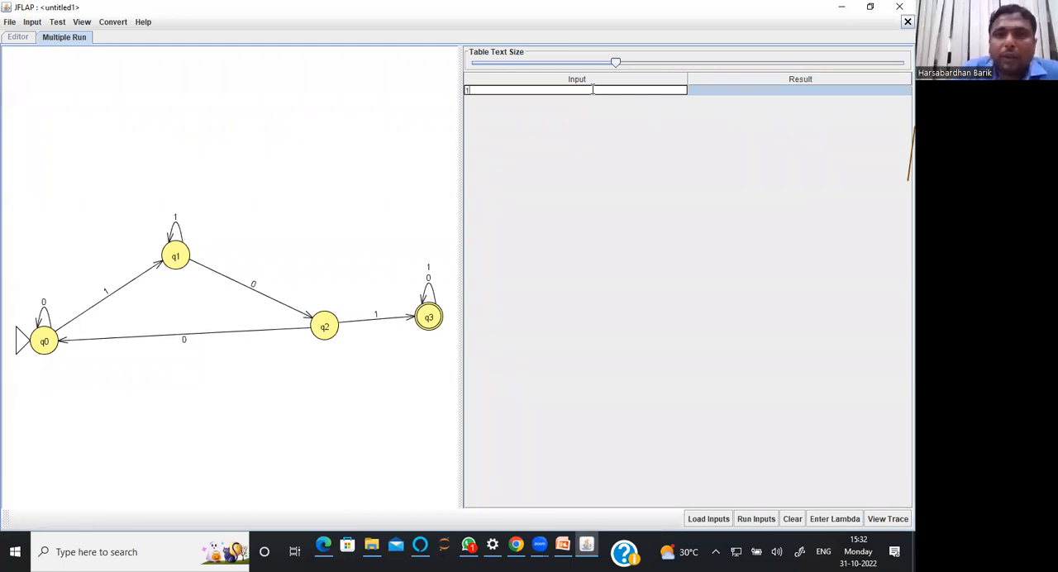
text(010)
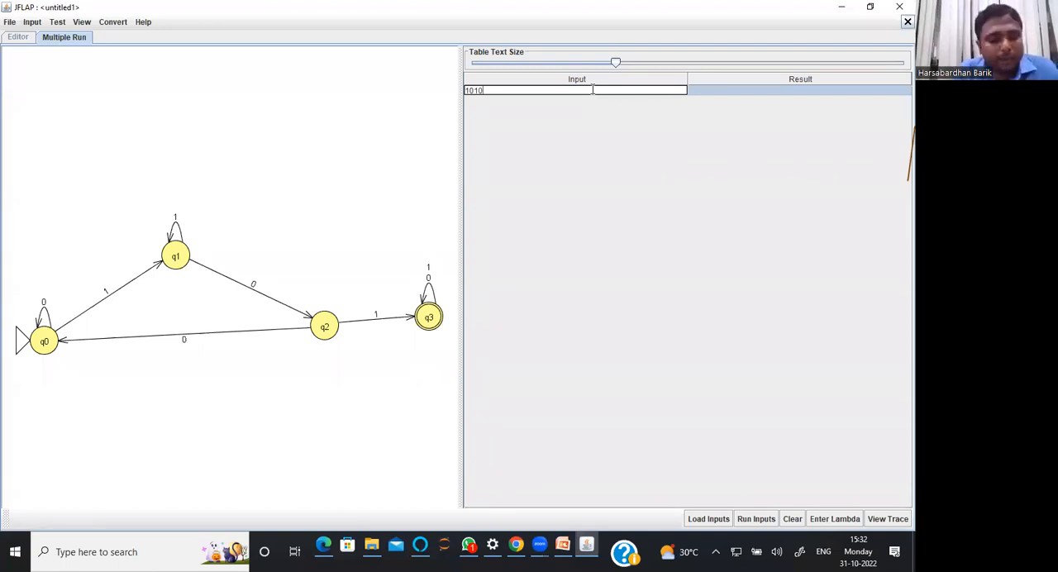
key(Tab)
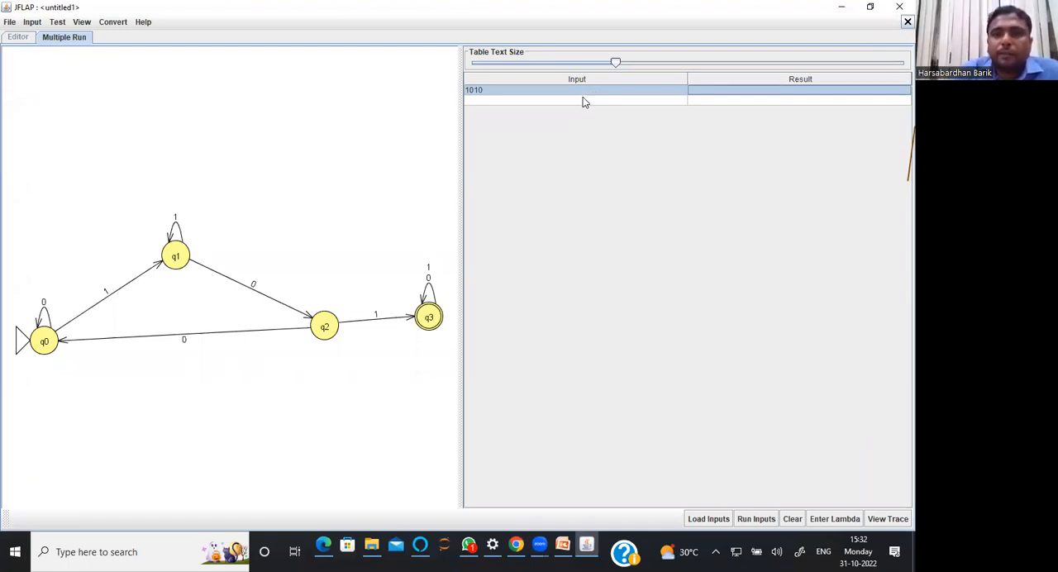
Enter 1110 as the second input string of the multiple run
click(584, 100)
text(11)
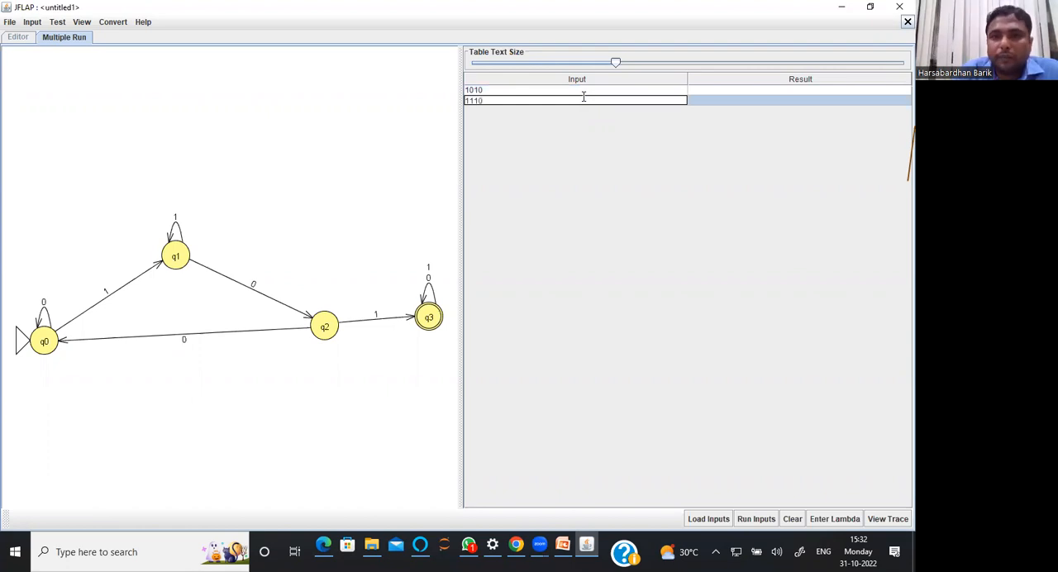
text(10)
key(Tab)
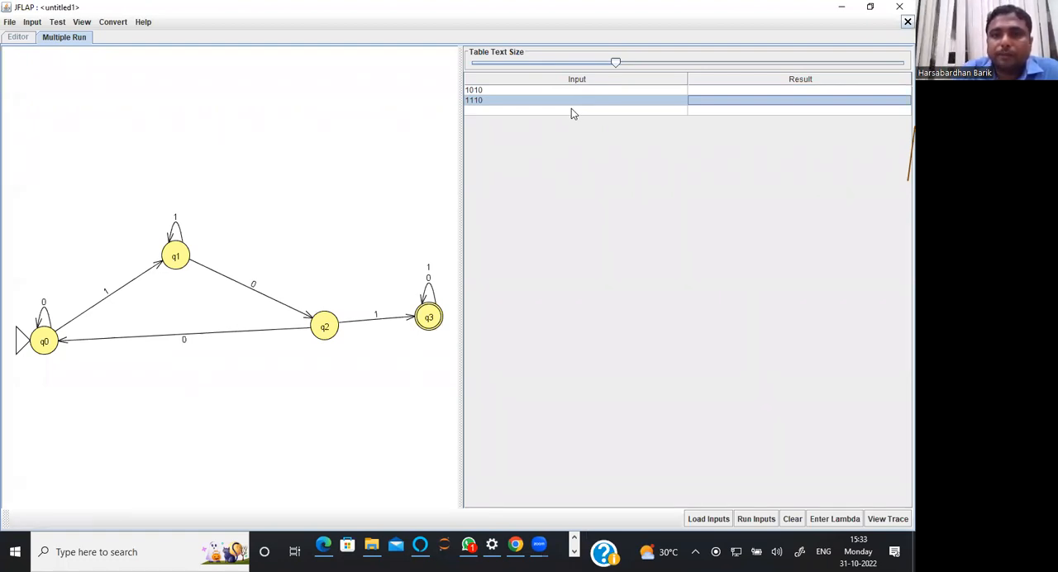
Enter 100100 as the third input string and run all inputs
click(571, 110)
text(10)
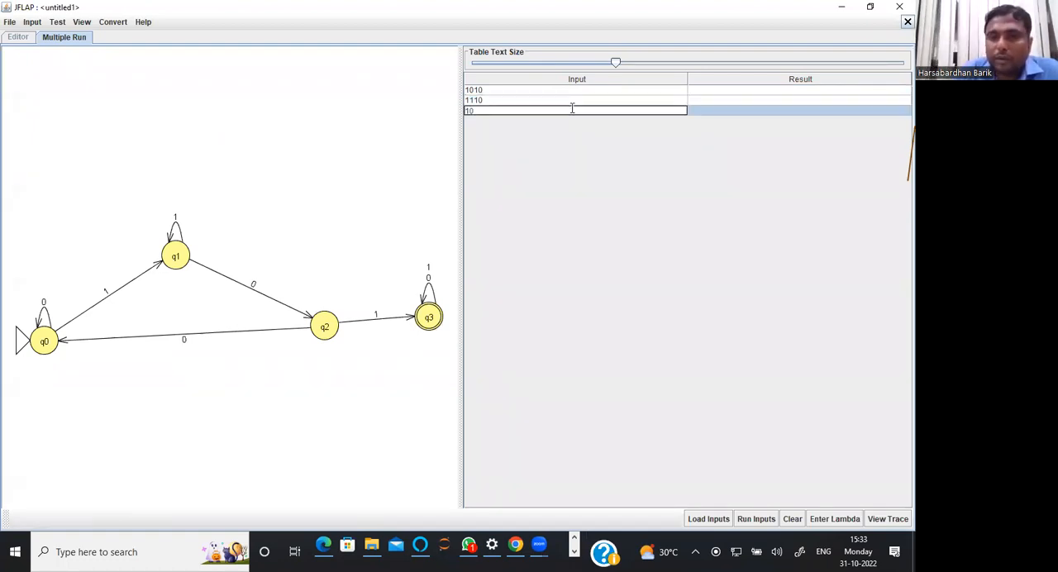
text(0100)
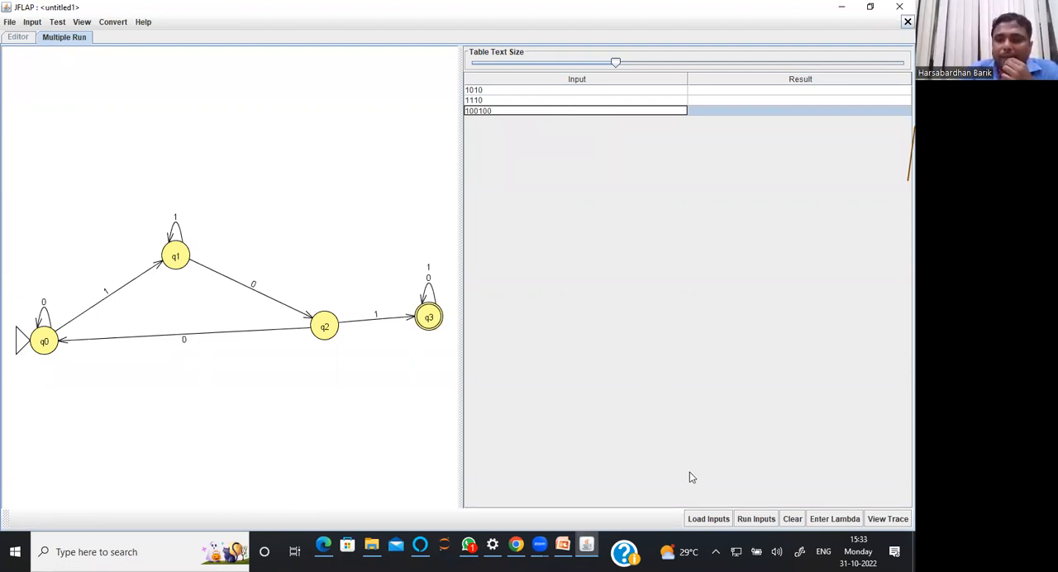
click(756, 519)
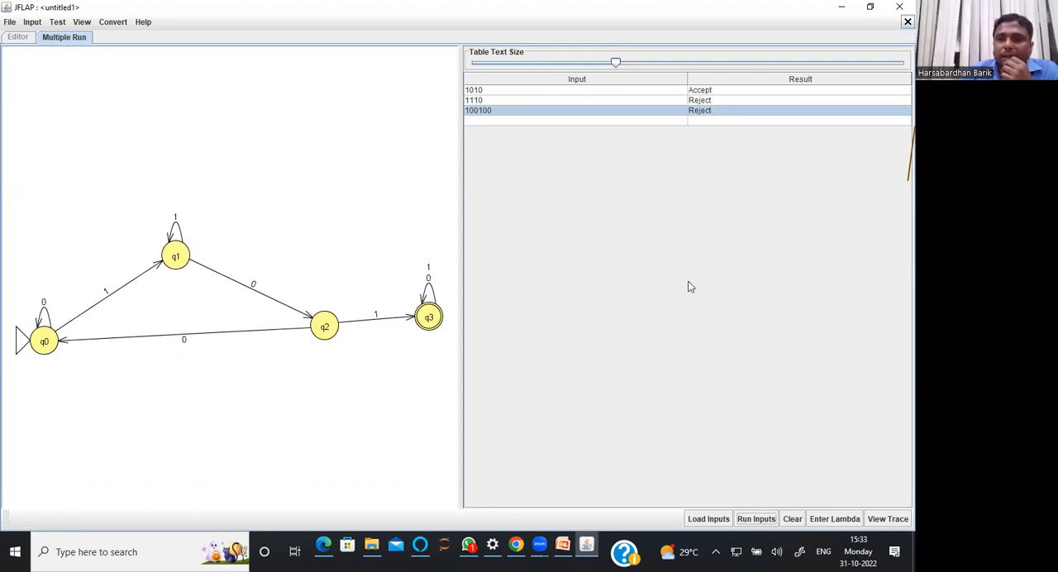
Open the input text file in the desktop's presentation folder with Notepad, examine its test strings and close it
click(719, 519)
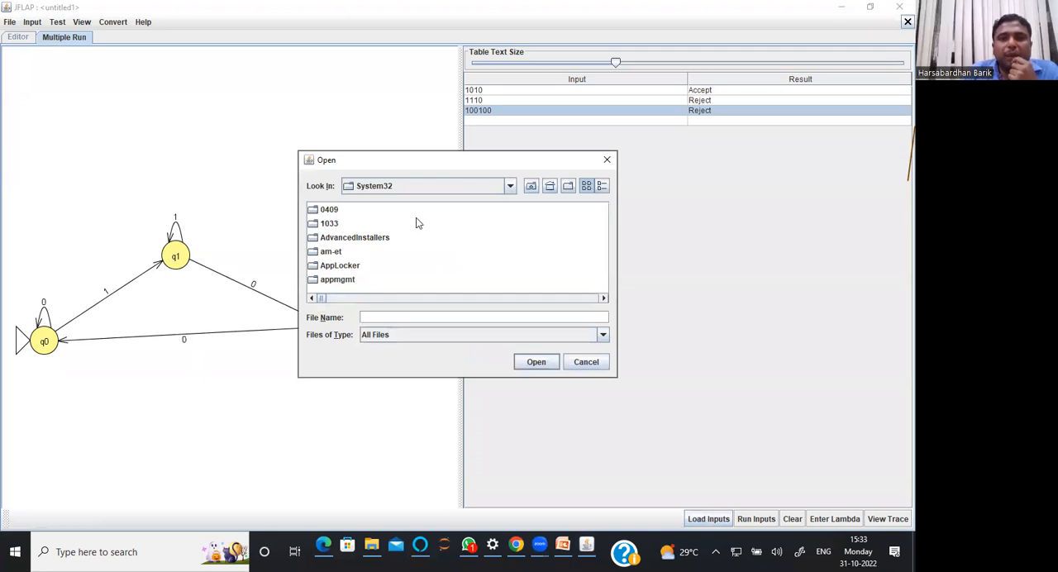
click(606, 160)
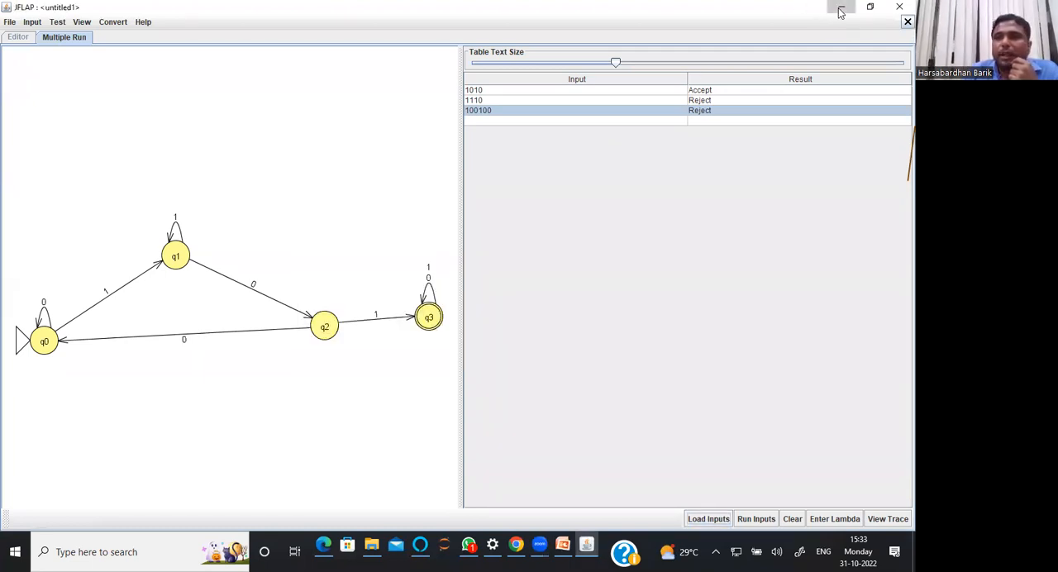
click(840, 11)
double_click(298, 95)
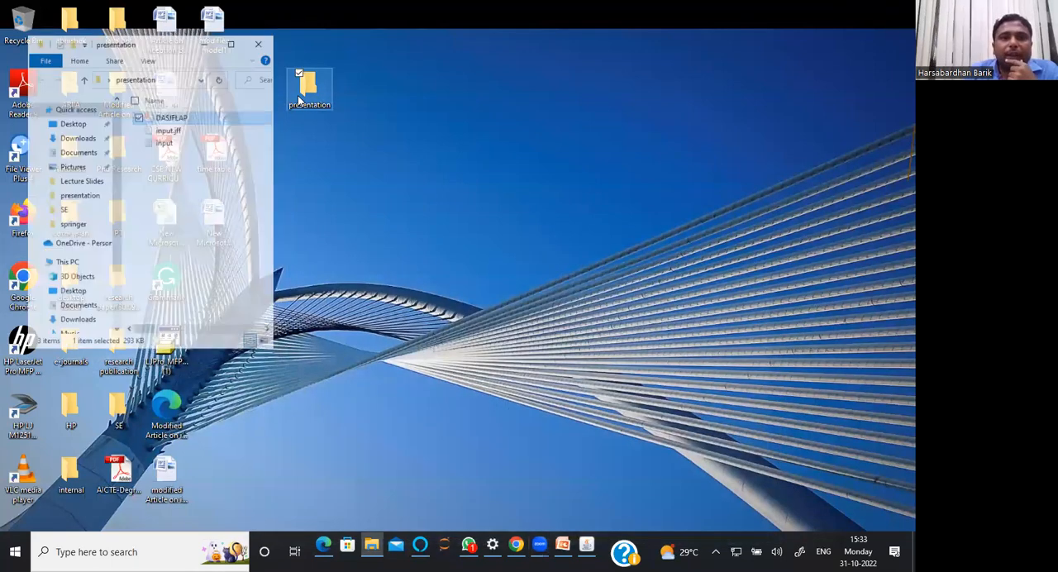
double_click(170, 112)
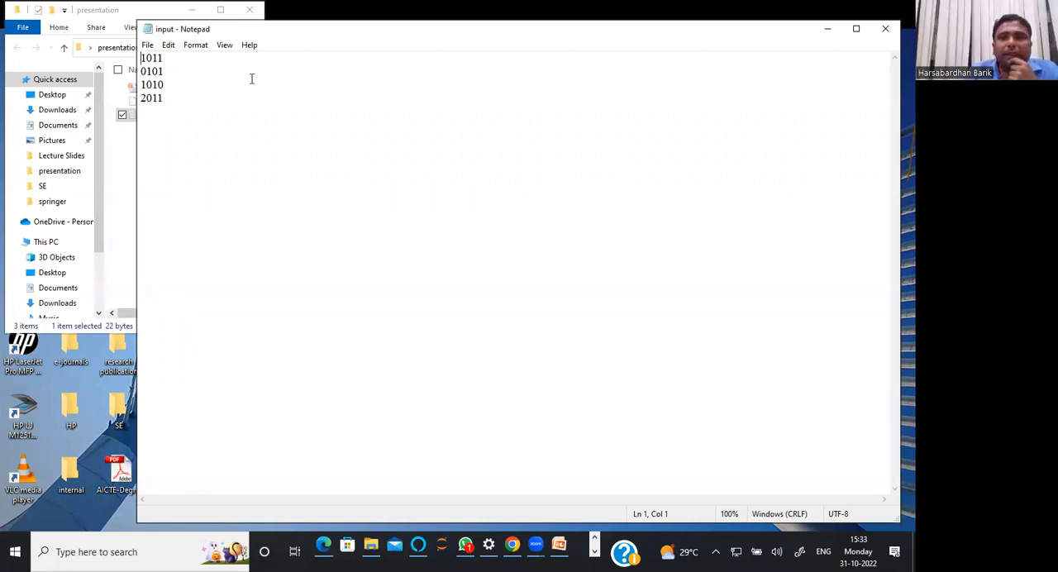
click(883, 31)
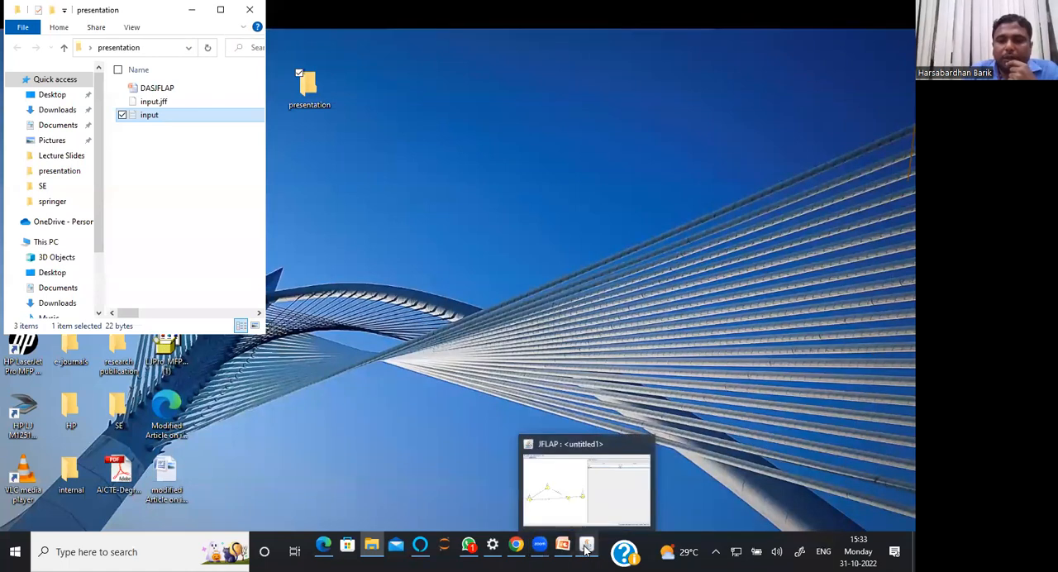
Switch back to JFLAP, start loading inputs from a file and browse to the Desktop folder
mouse_move(539, 547)
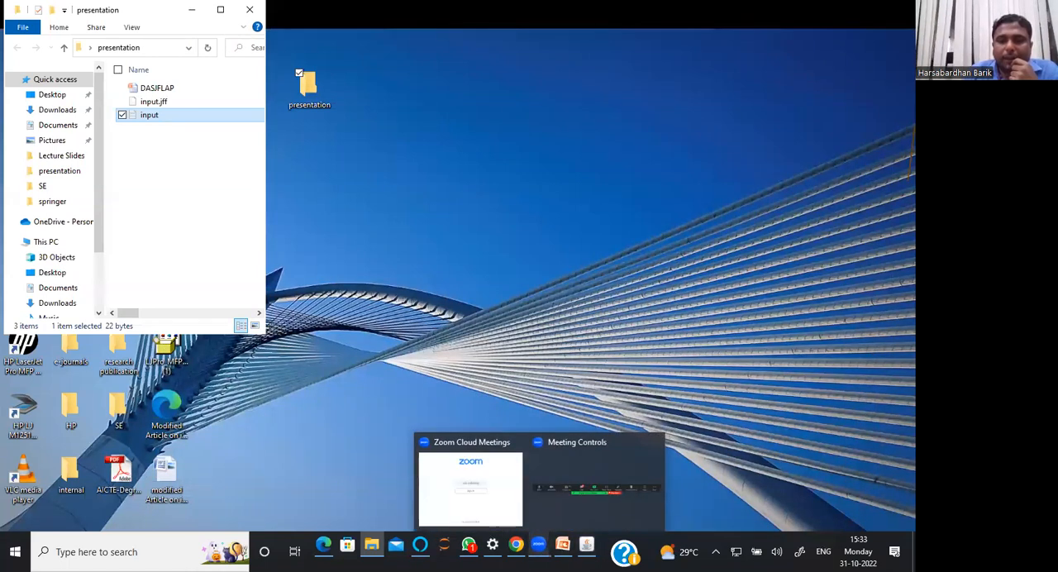
click(586, 544)
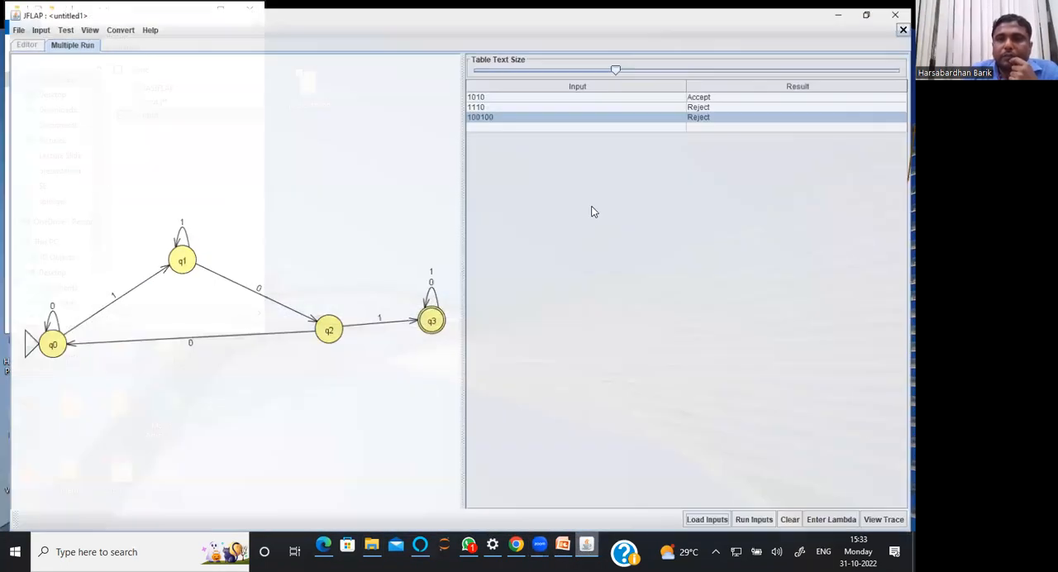
click(695, 518)
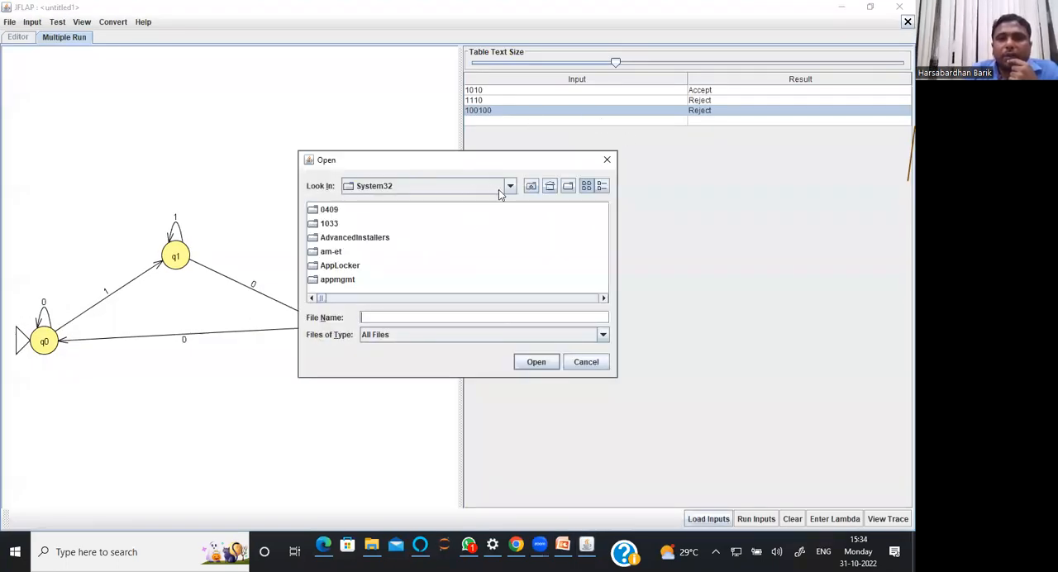
click(507, 189)
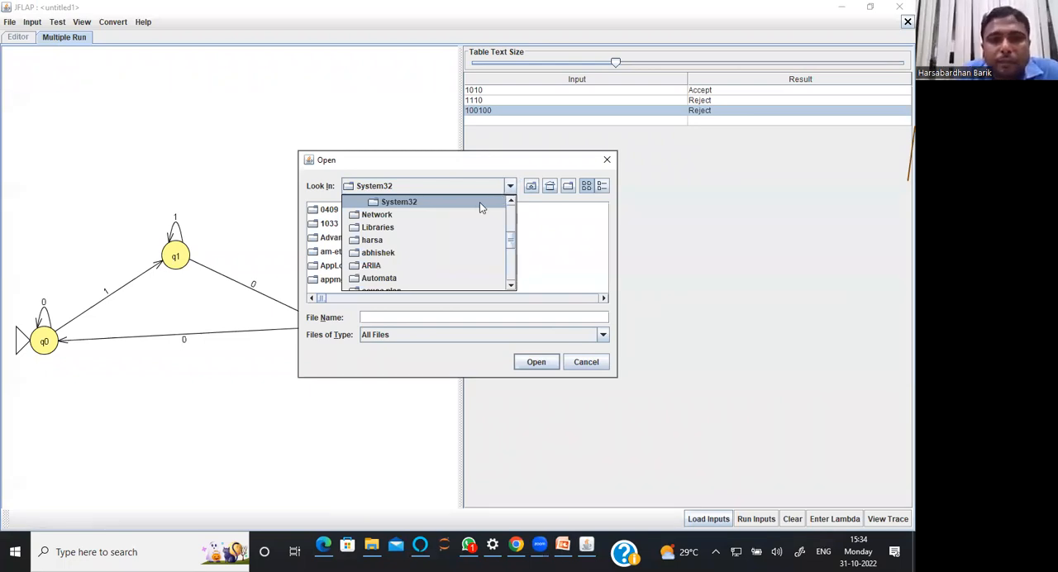
click(532, 187)
click(531, 187)
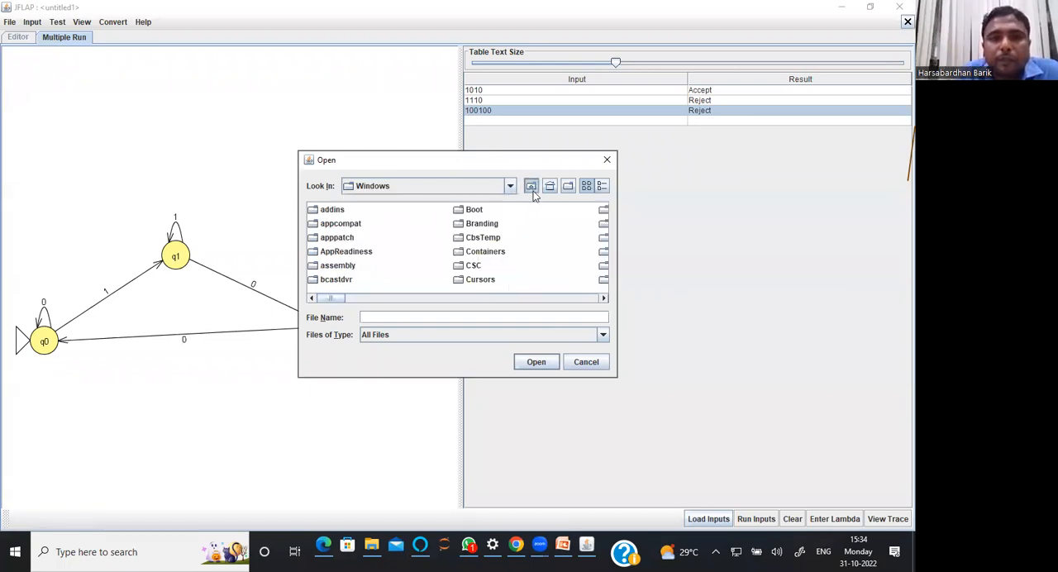
click(531, 187)
click(532, 187)
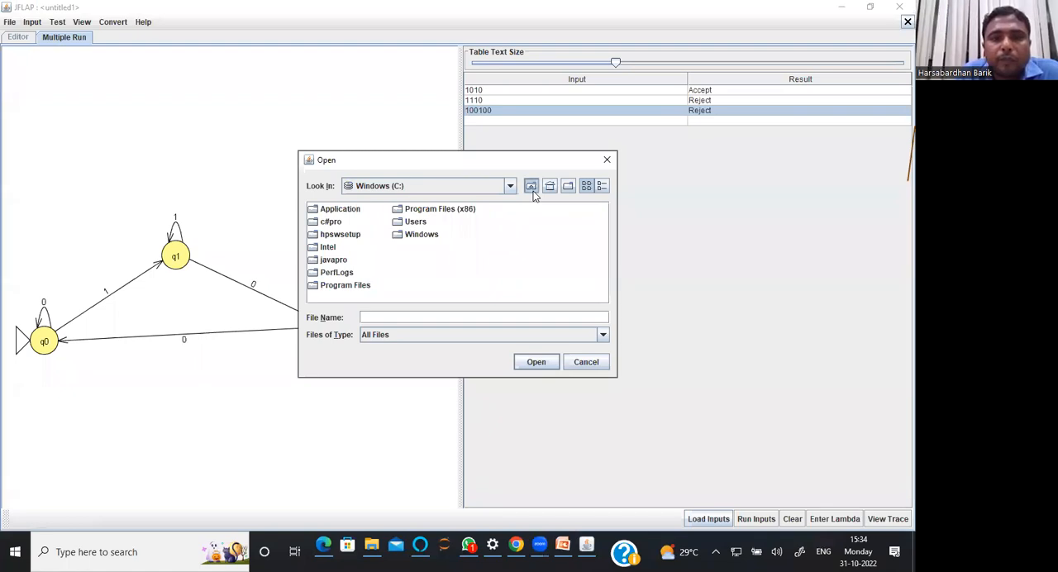
double_click(350, 220)
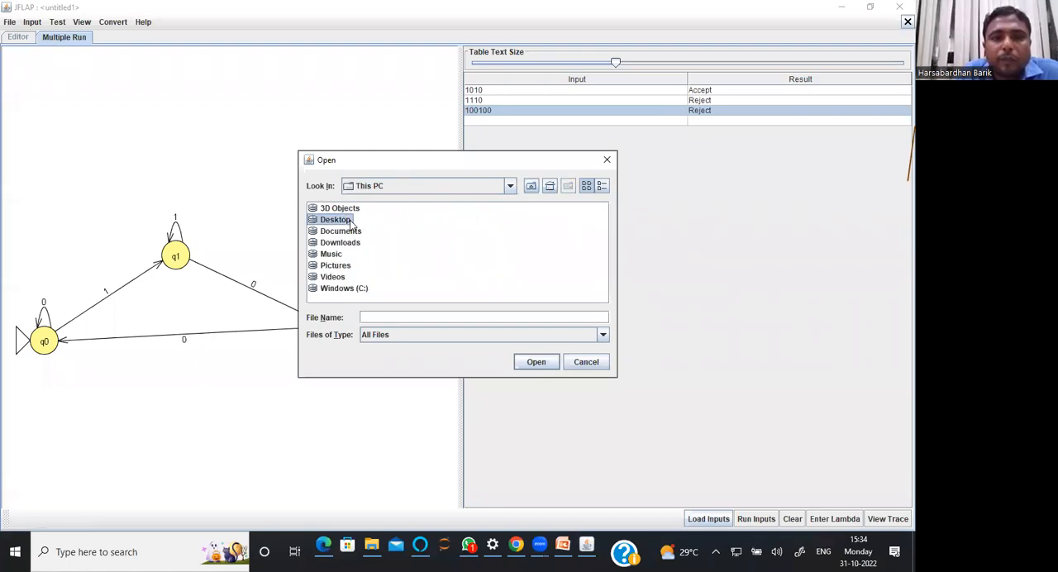
Load the input text file from the presentation folder into the multiple run and run all inputs
click(338, 211)
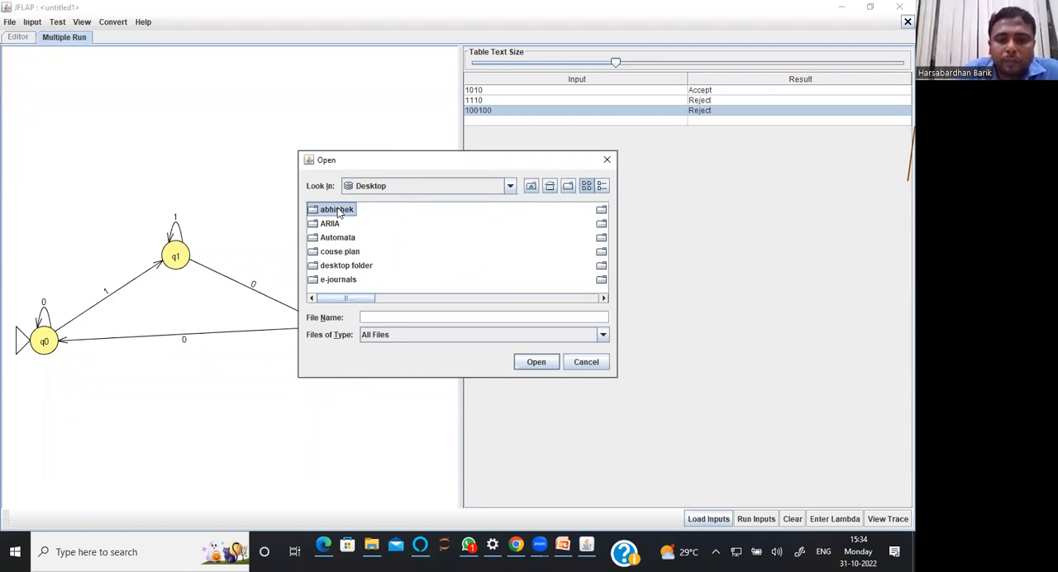
key(p)
key(p)
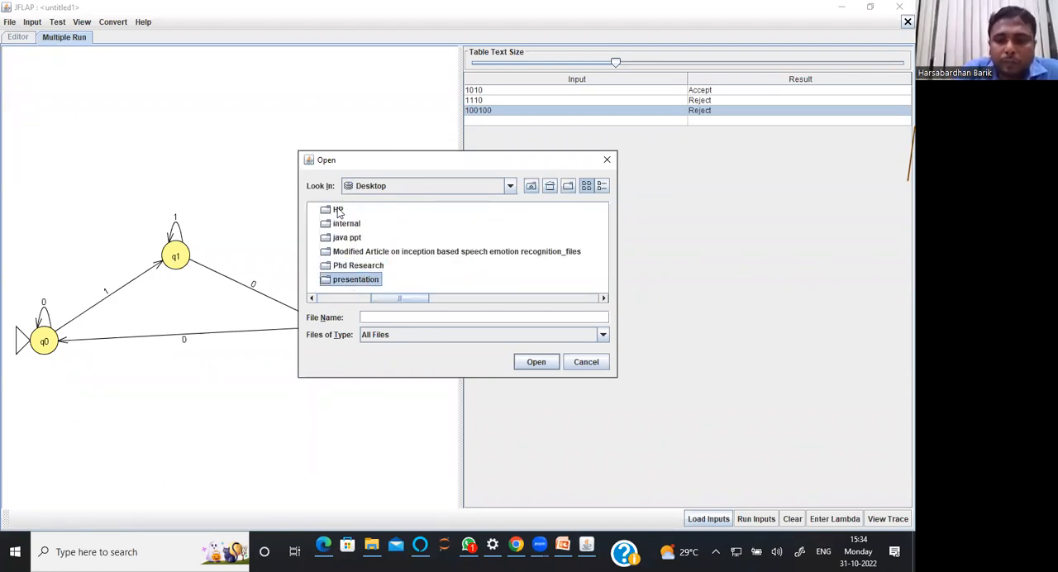
key(Return)
double_click(335, 238)
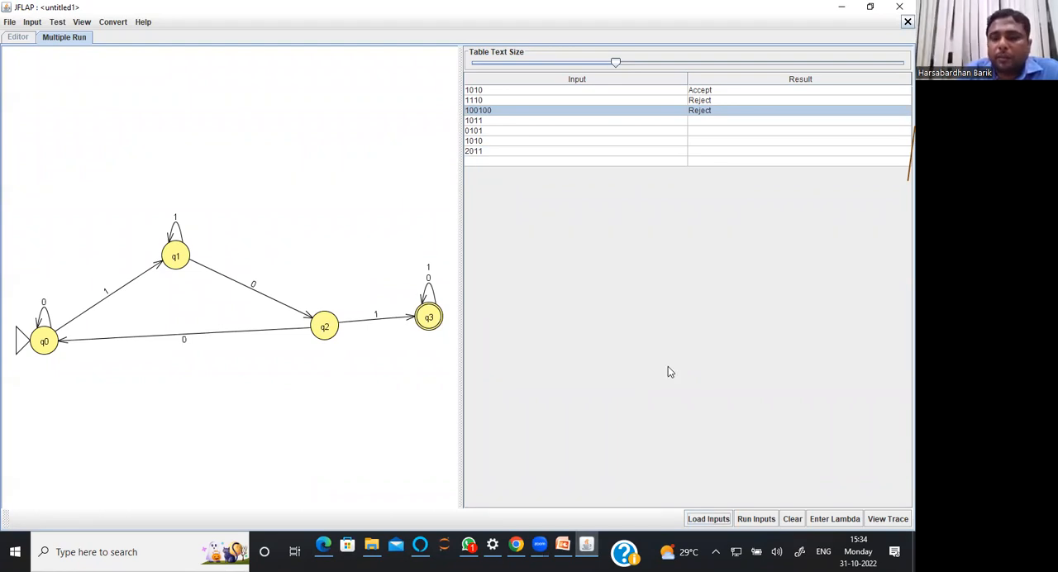
click(756, 519)
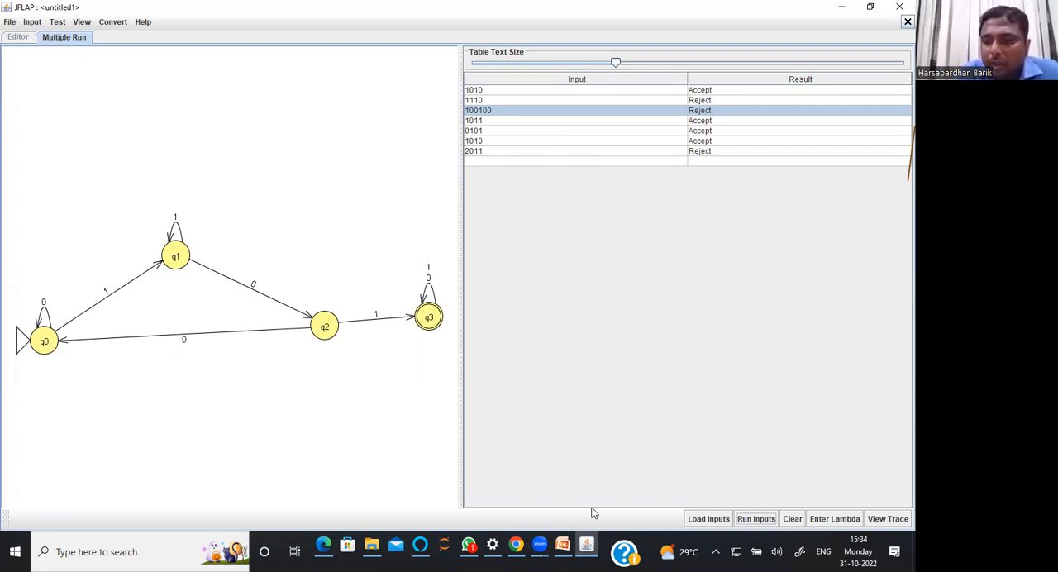
View the trace of the input string 100100 clear of the window's edge and close it
click(872, 521)
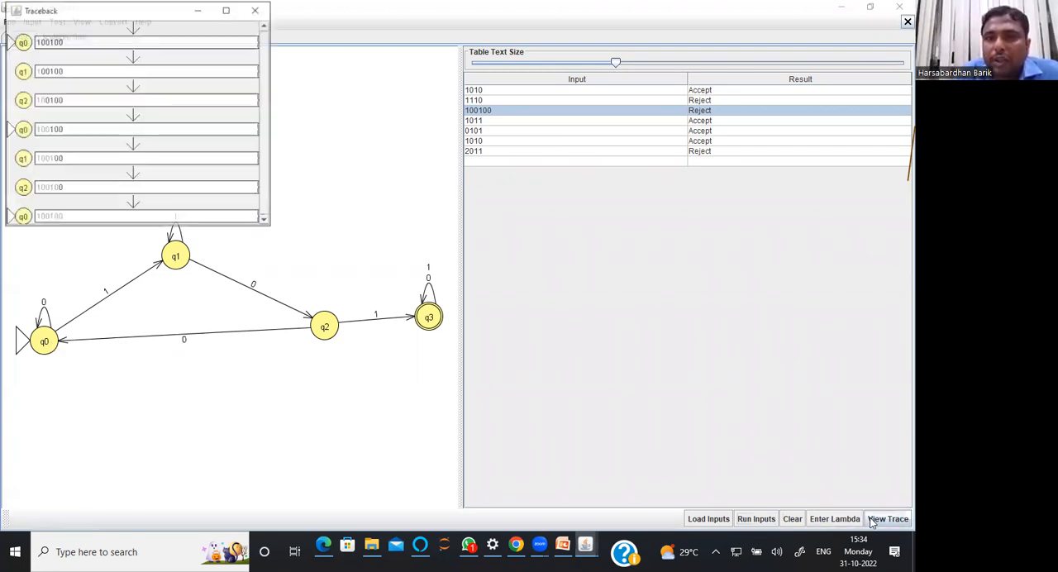
drag(139, 12, 156, 106)
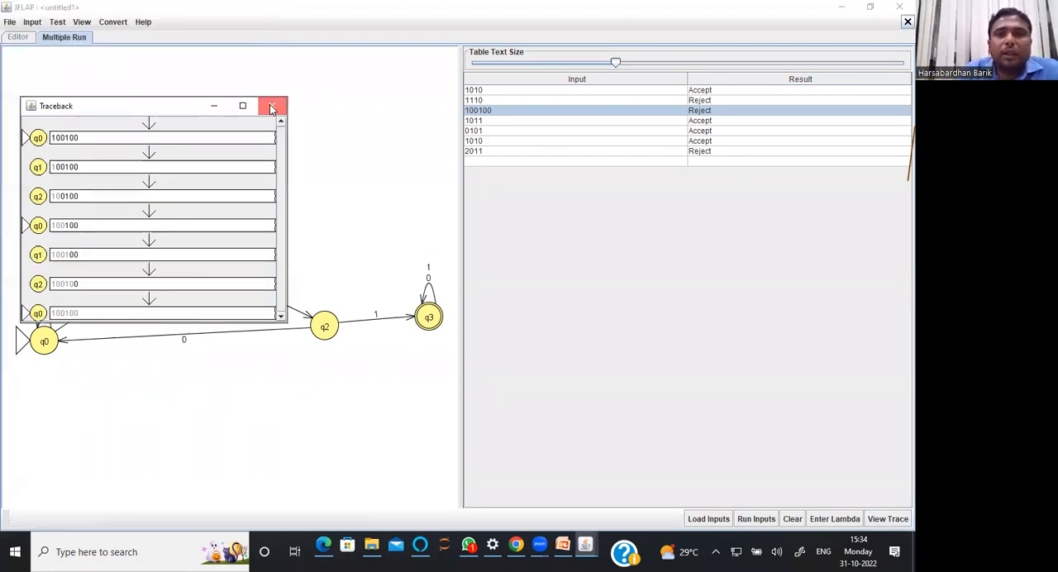
click(271, 108)
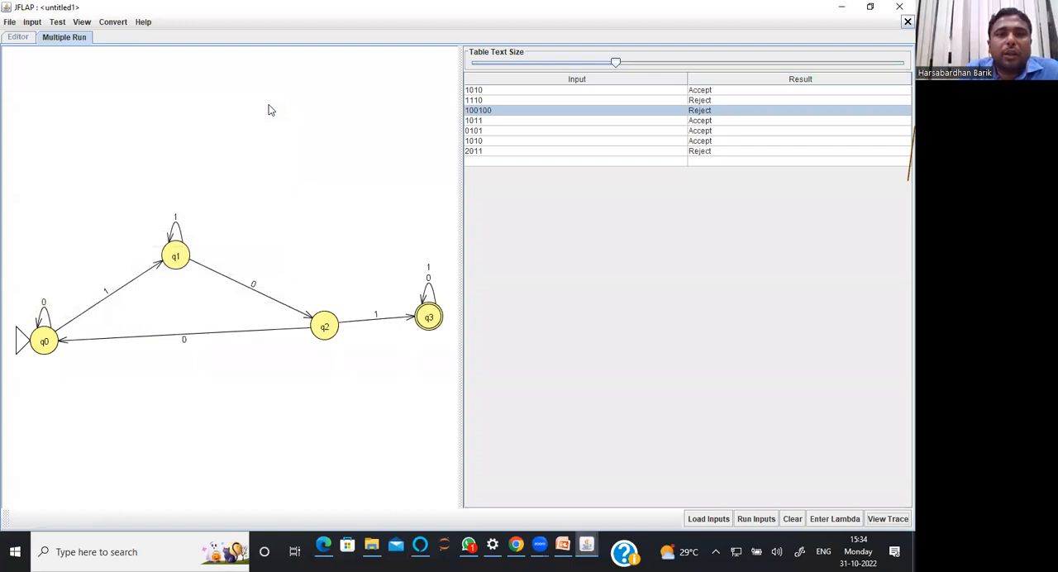
View the trace of the first input string, 1010, and close the traceback
click(516, 92)
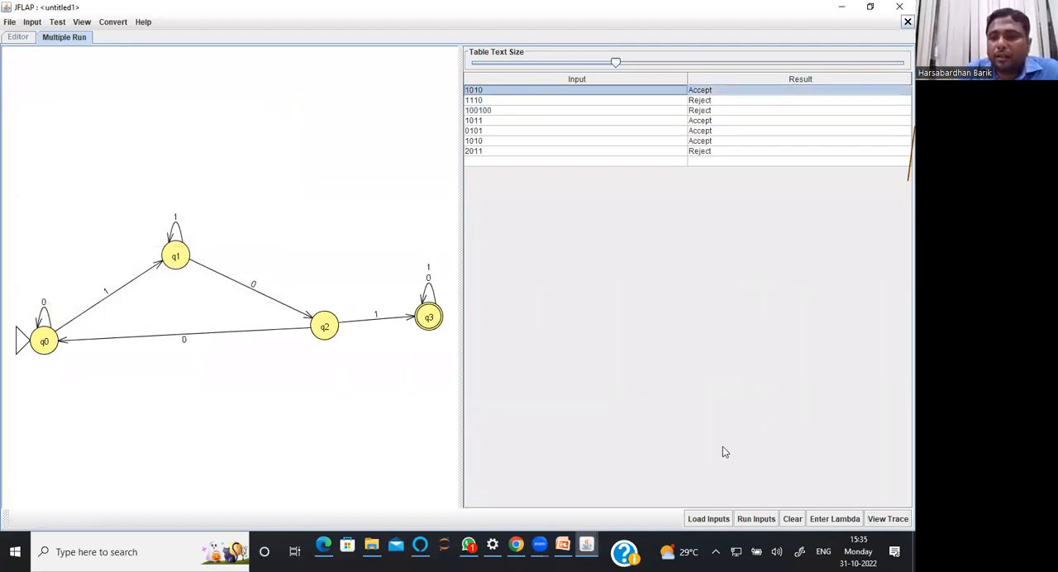
click(874, 519)
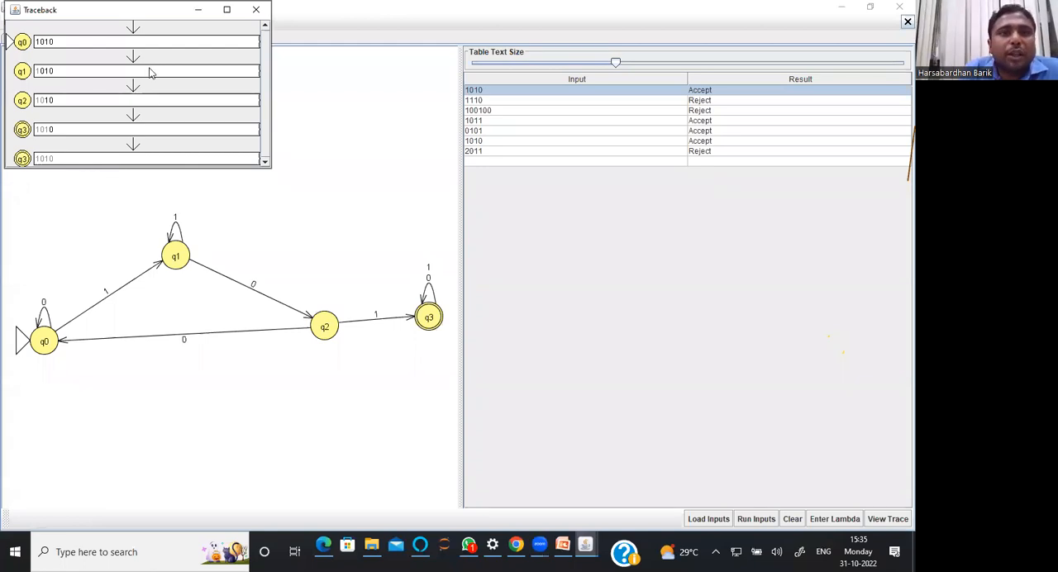
drag(95, 18, 102, 127)
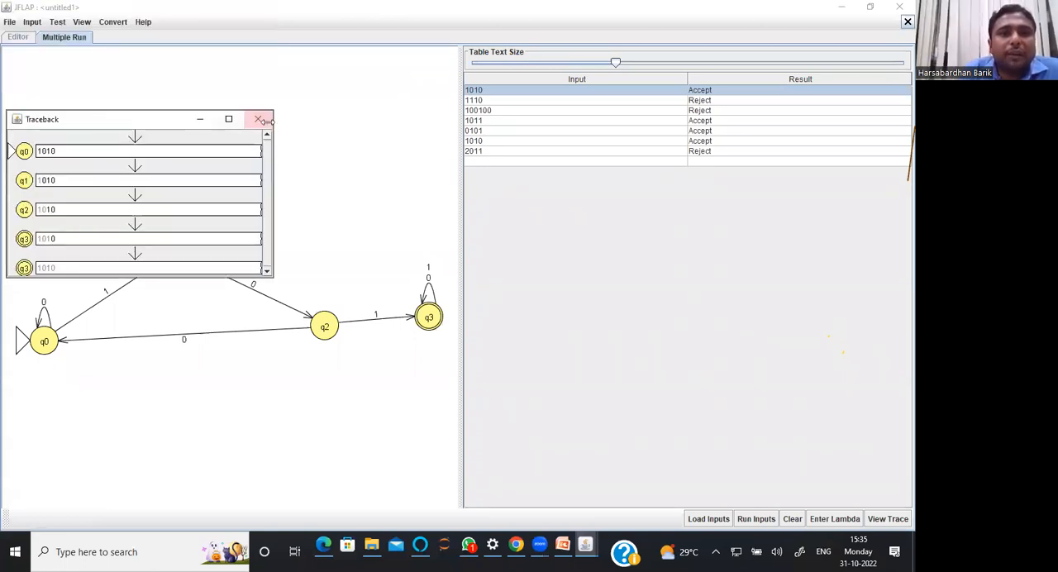
click(260, 118)
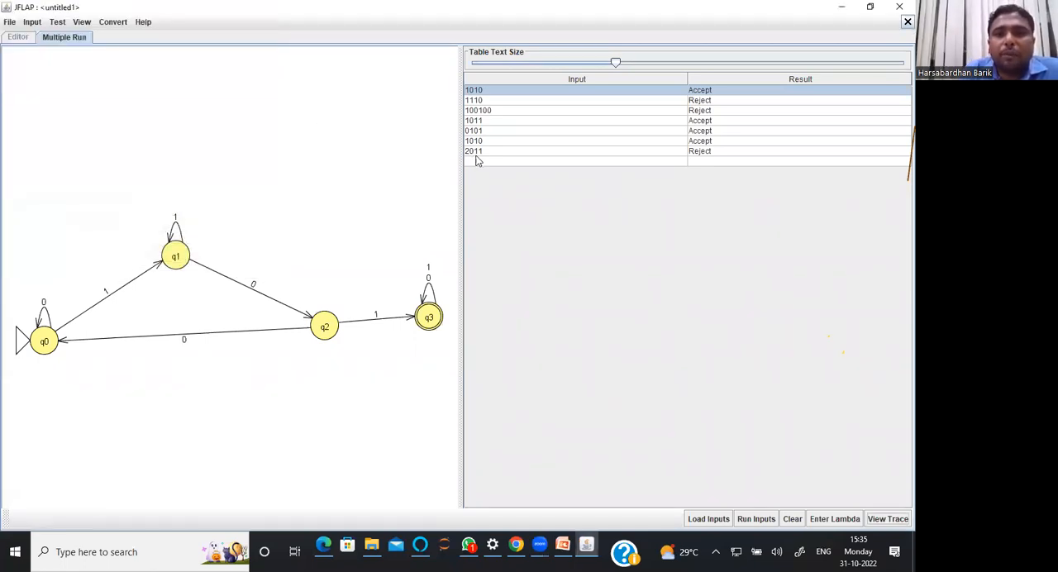
View the trace of the input string 2011 and close the traceback
click(477, 154)
click(882, 518)
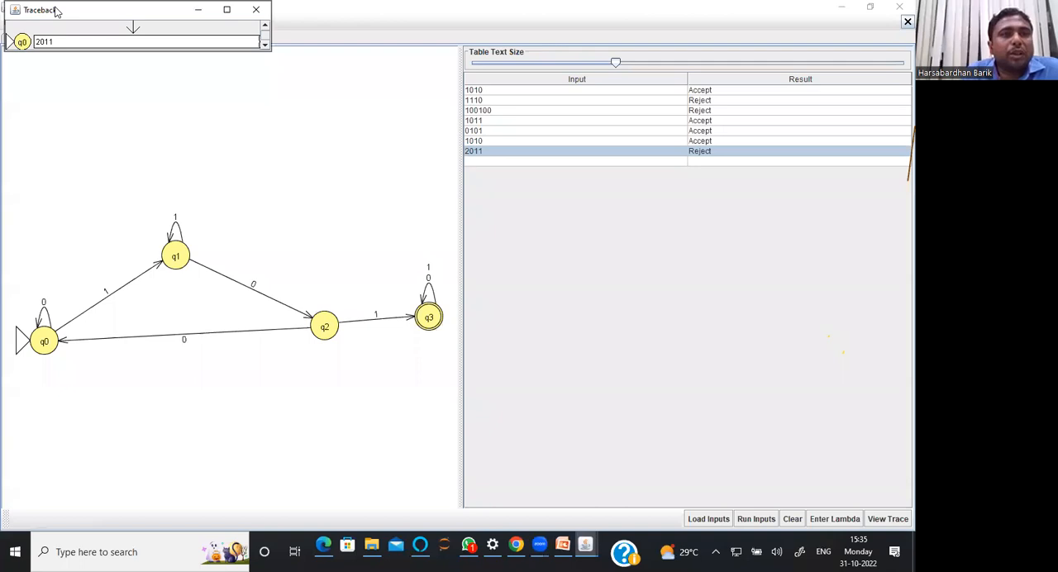
drag(60, 13, 113, 138)
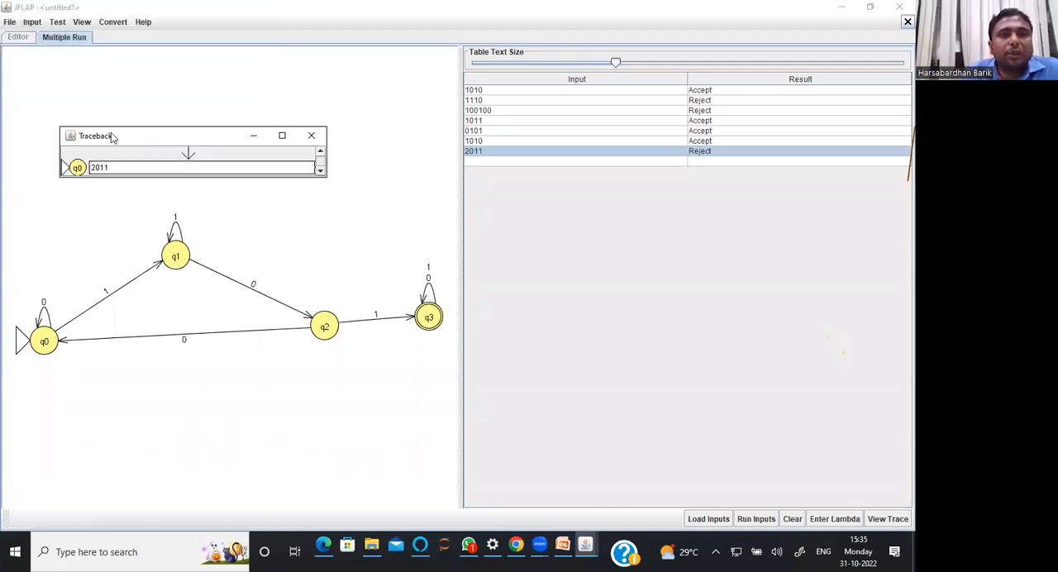
click(312, 134)
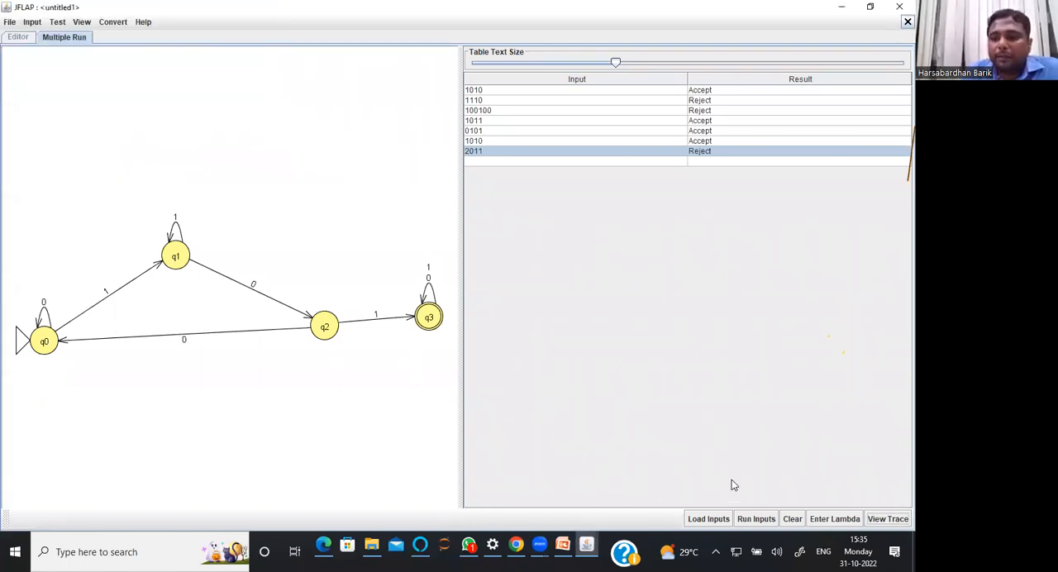
Clear all input strings from the multiple run table and try to enter a lambda input
click(791, 519)
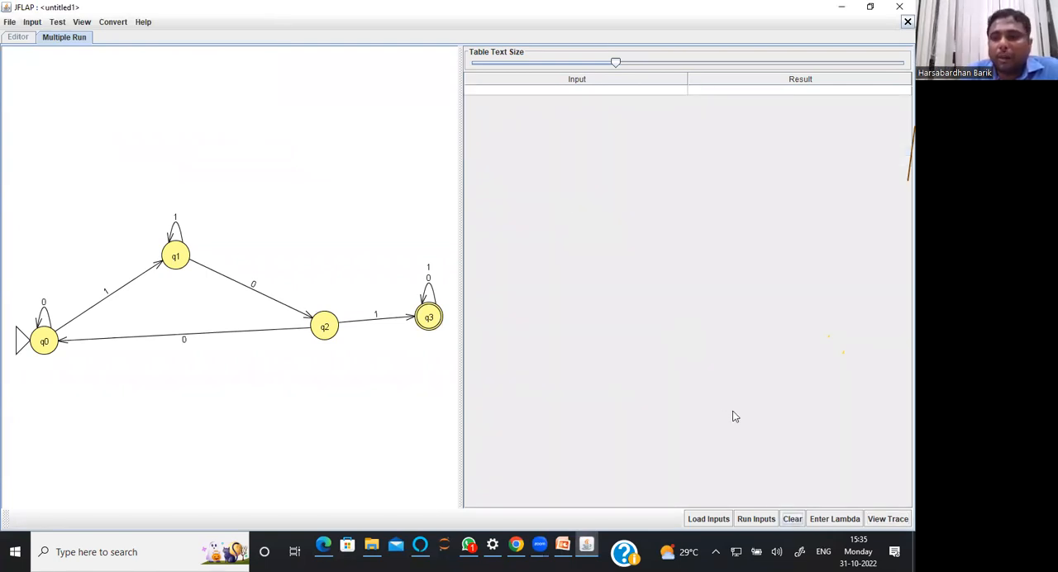
click(817, 519)
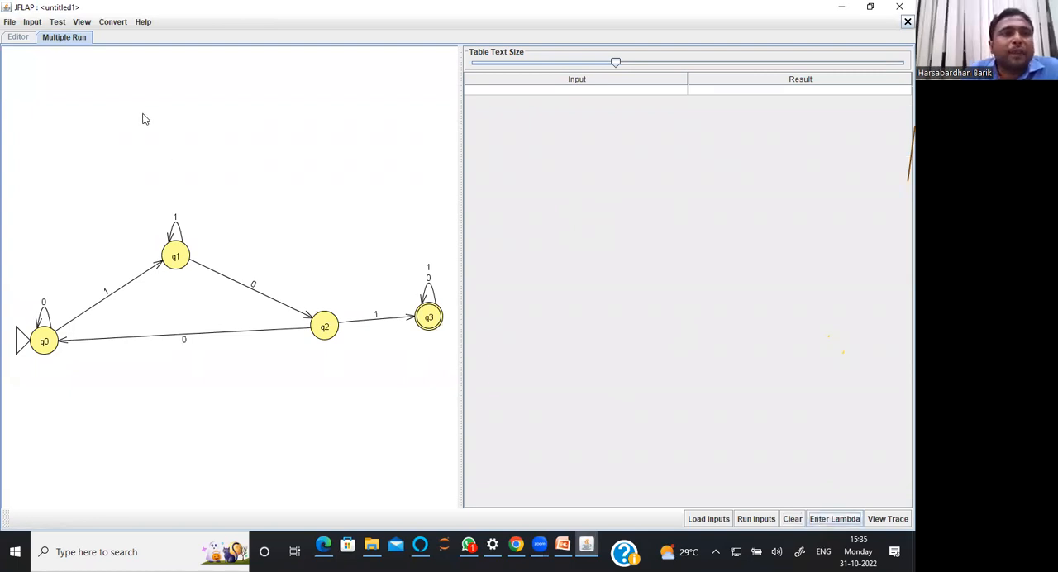
Fast run the automaton on the string 101011, examine its configuration trace and finish the run
click(33, 23)
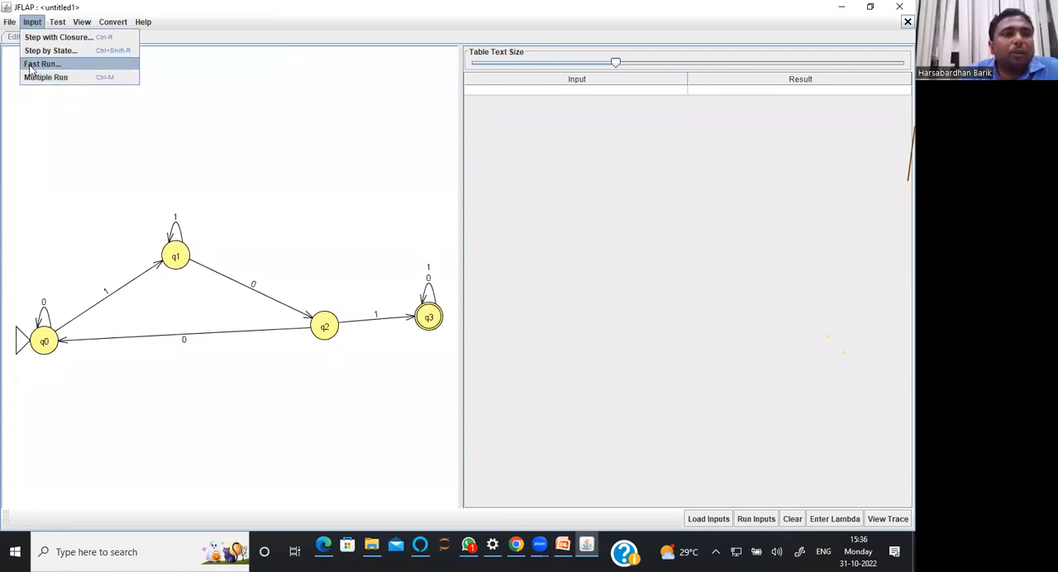
click(30, 63)
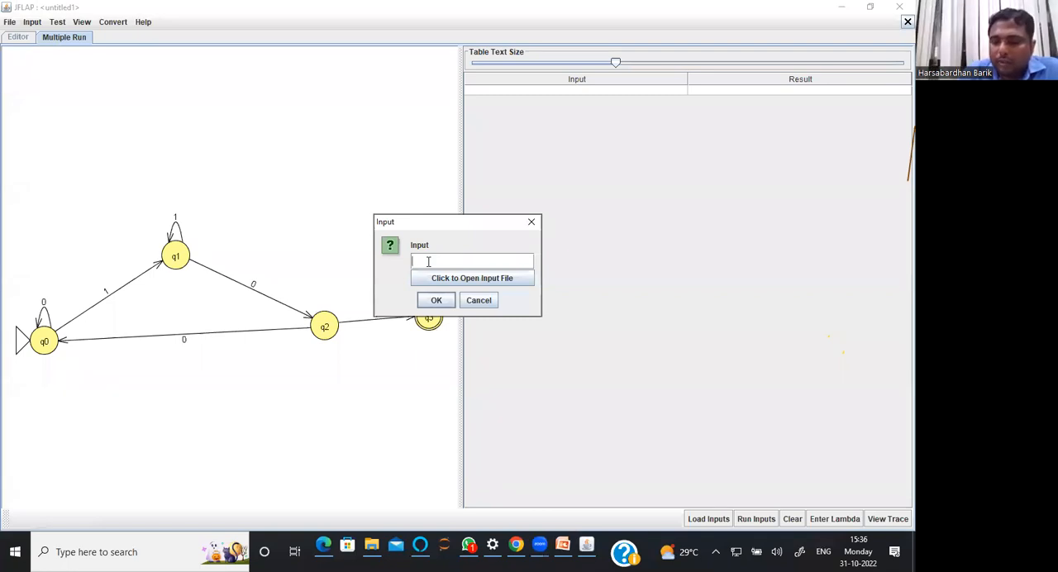
text(101011)
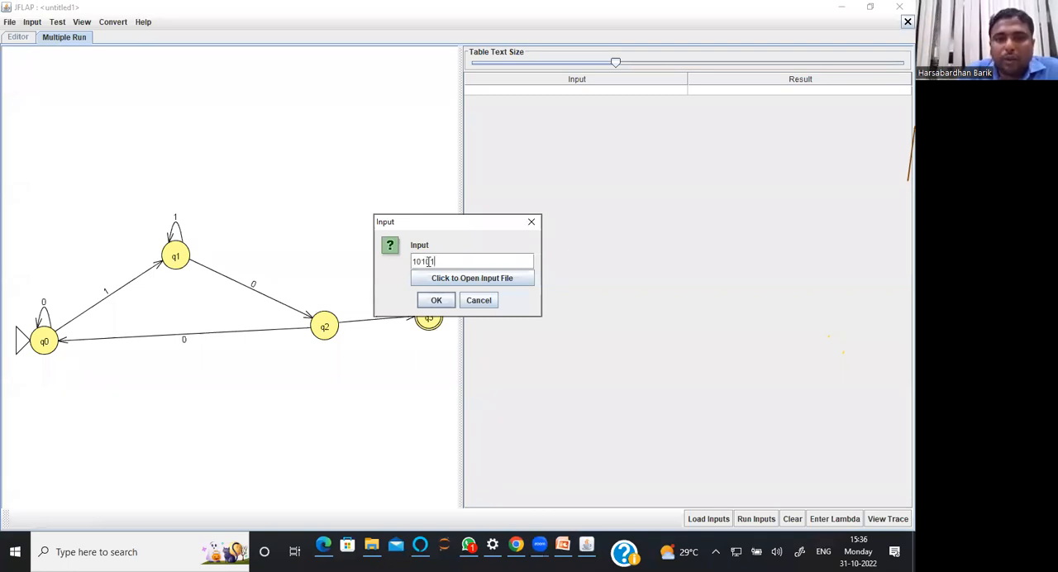
click(436, 301)
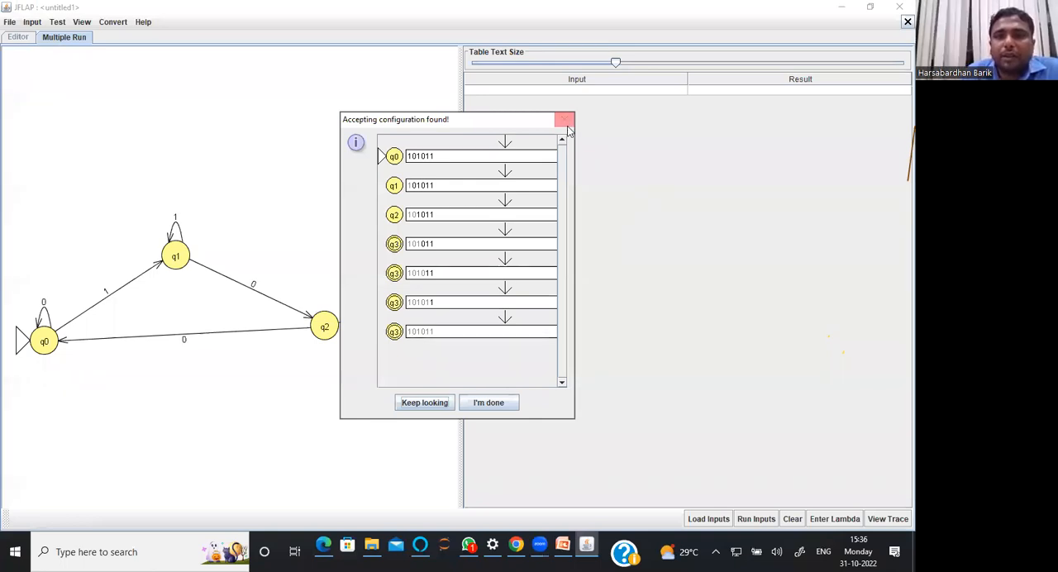
click(485, 402)
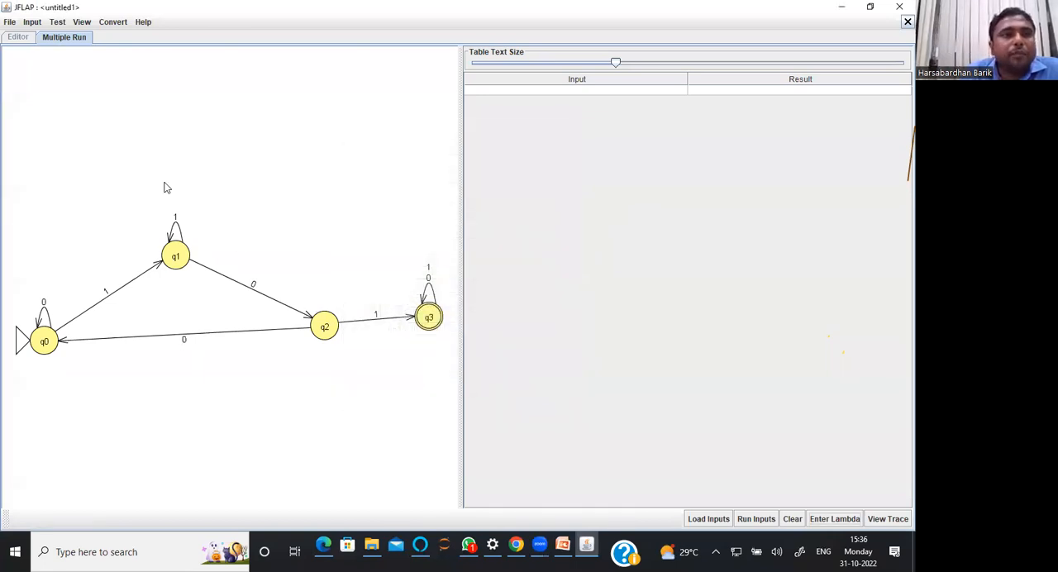
Simulate the string 10110 step by state, advancing until the whole string has been processed
click(33, 23)
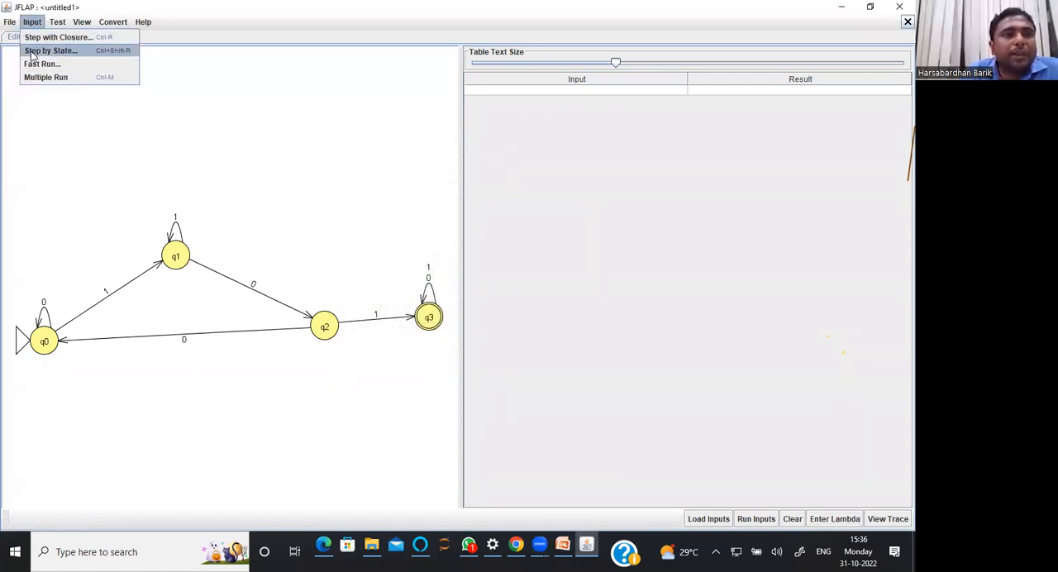
click(32, 54)
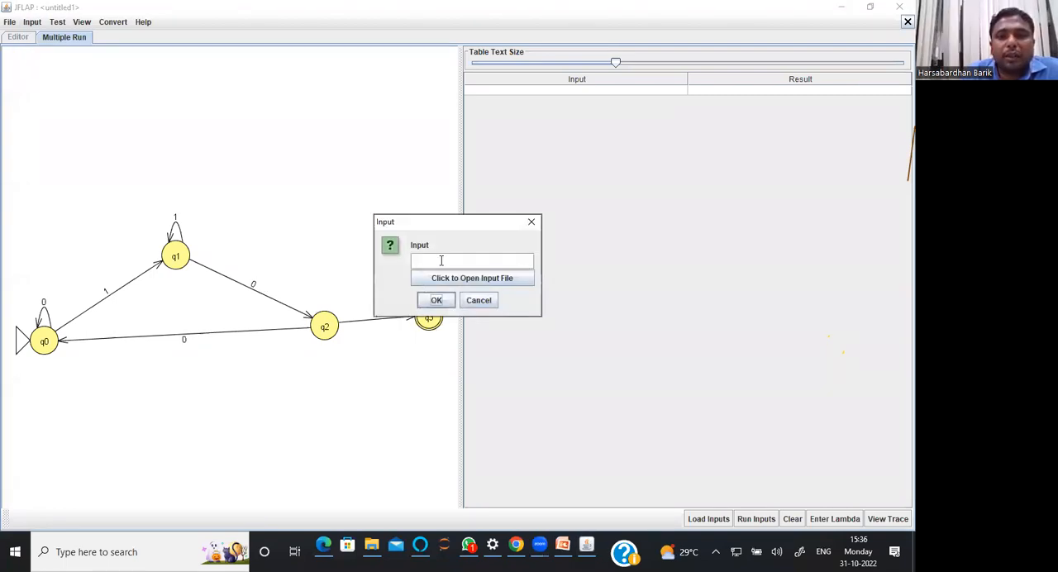
text(10110)
click(437, 301)
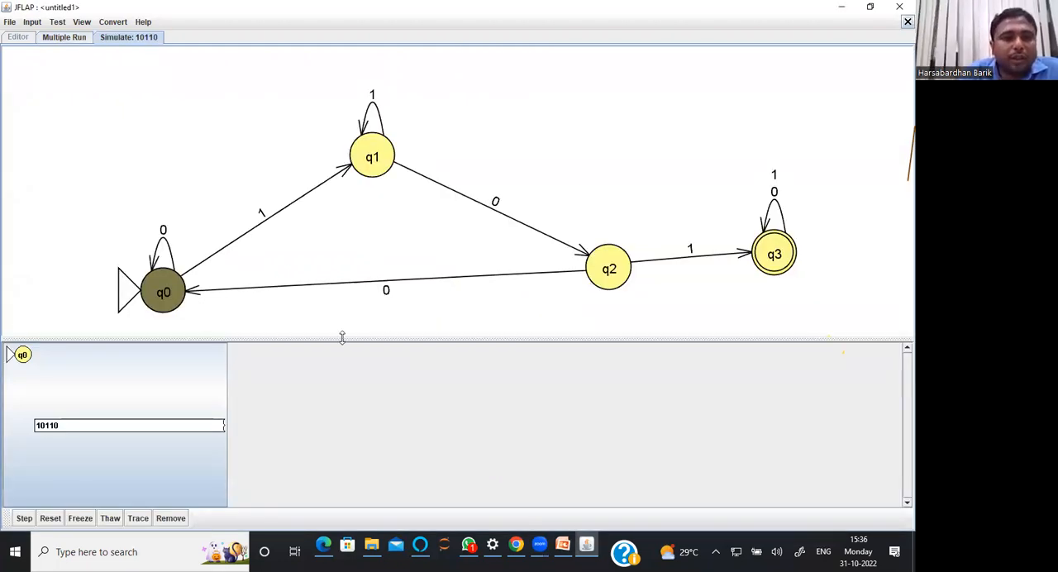
click(24, 519)
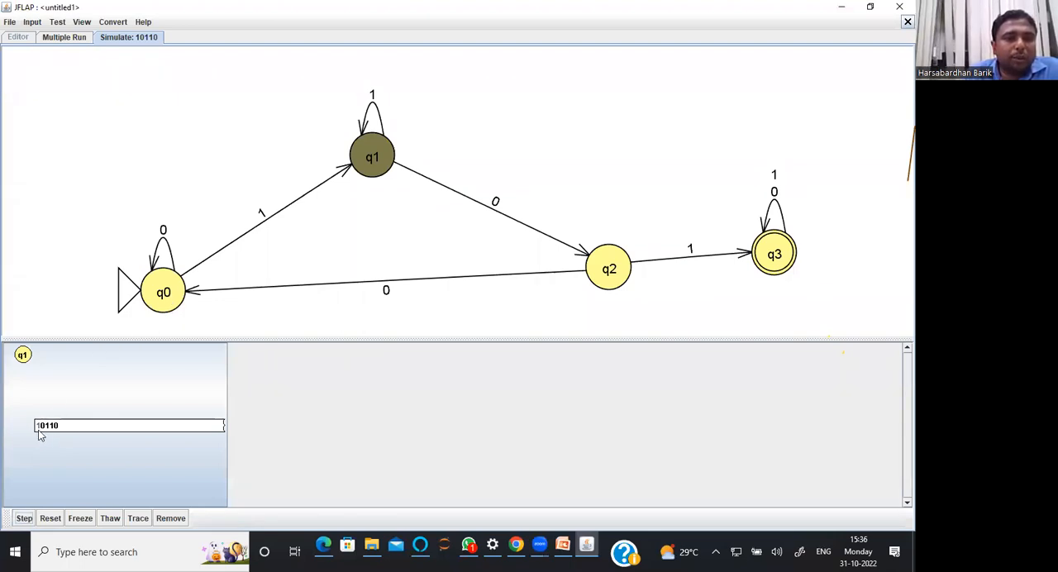
click(24, 518)
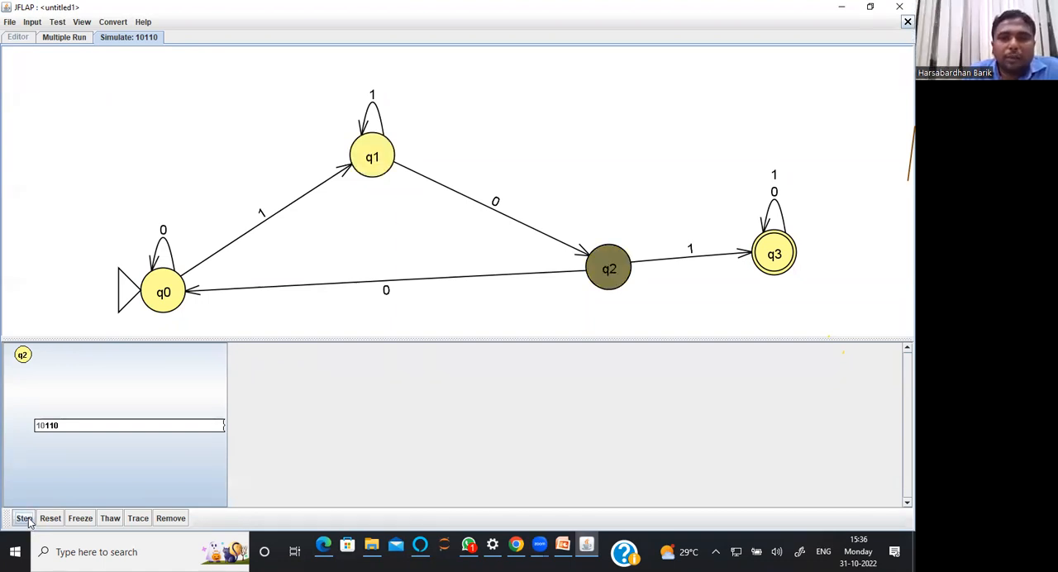
click(24, 519)
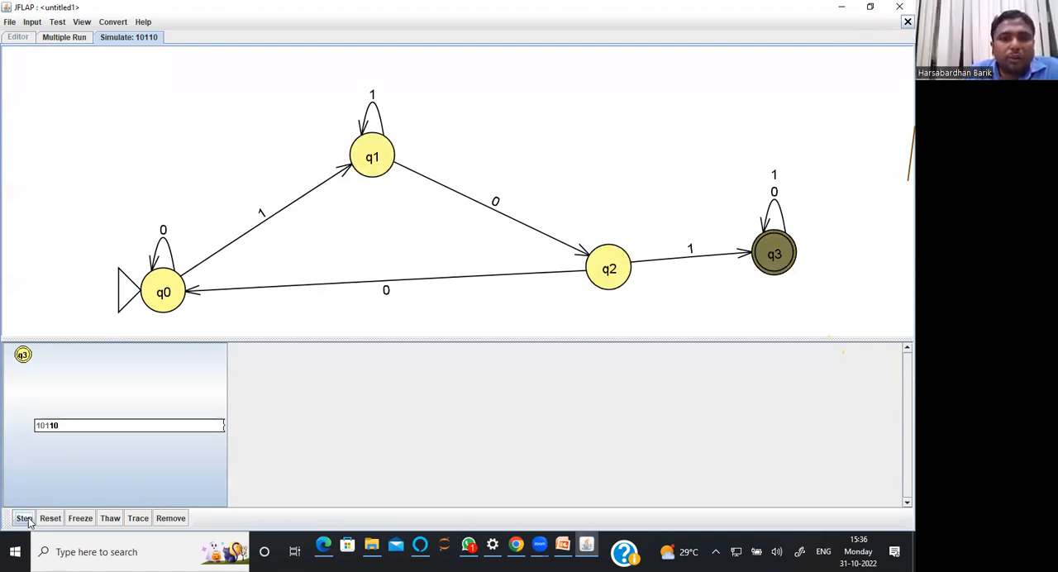
click(26, 518)
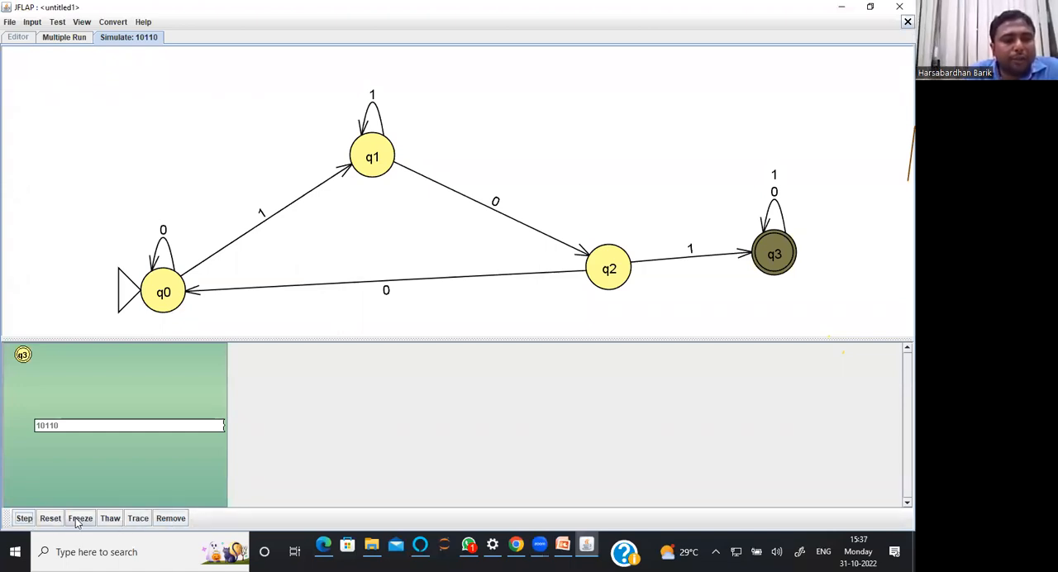
View the trace of the finished 10110 configuration, close the traceback and remove the configuration from the simulation
click(138, 518)
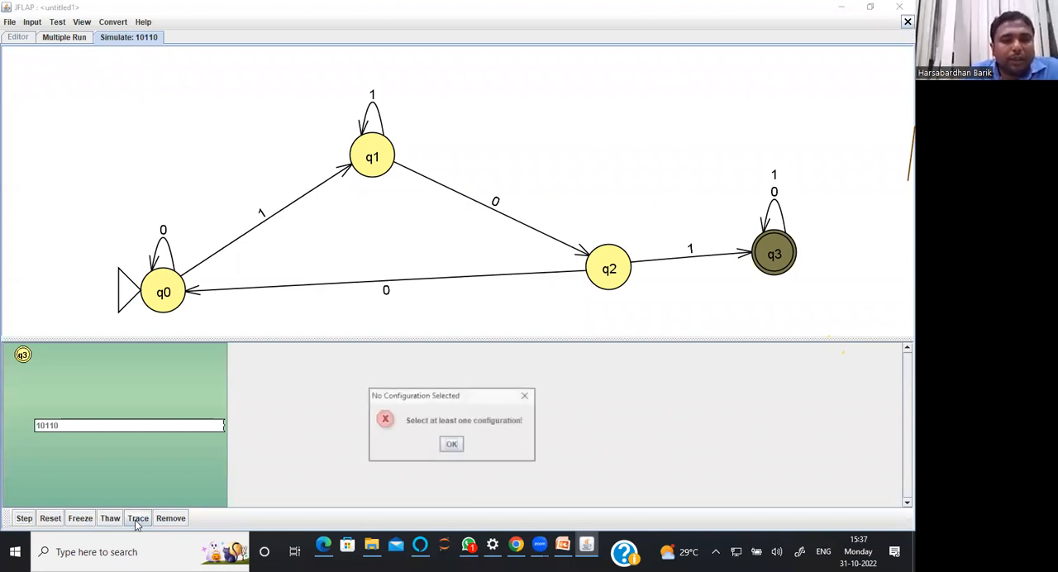
click(451, 444)
click(52, 435)
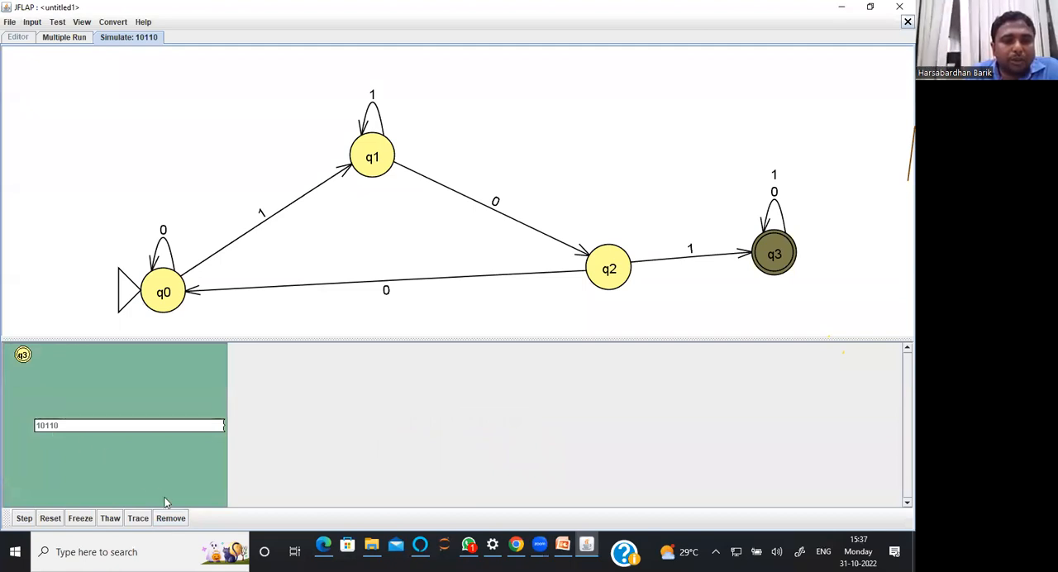
click(137, 519)
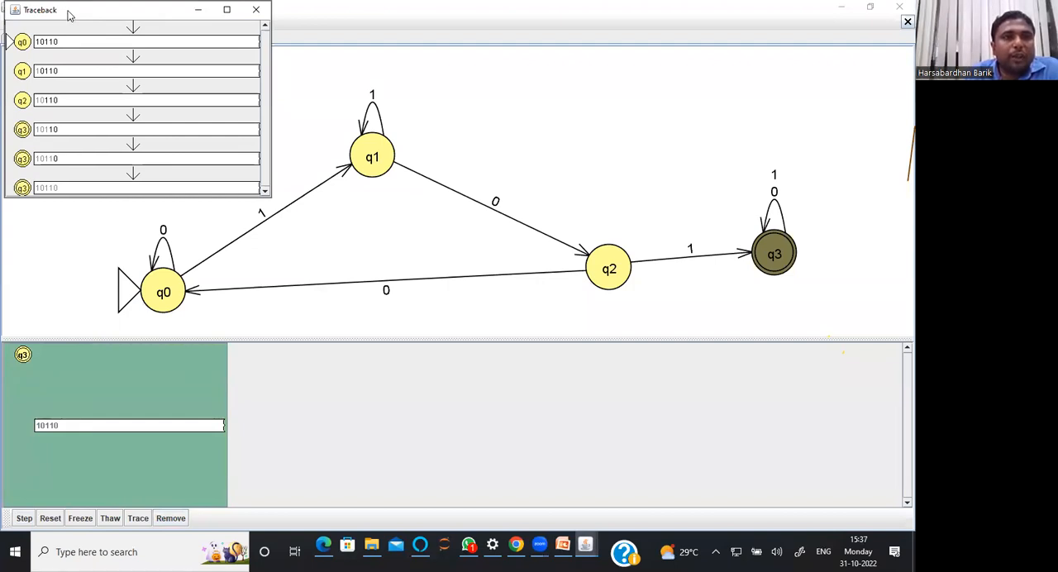
drag(73, 19, 71, 112)
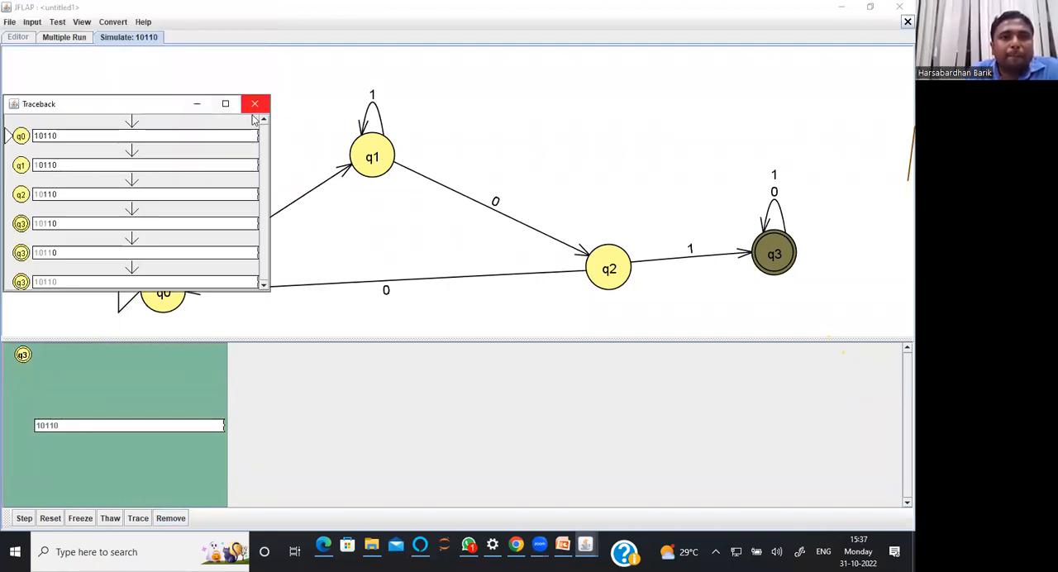
click(255, 104)
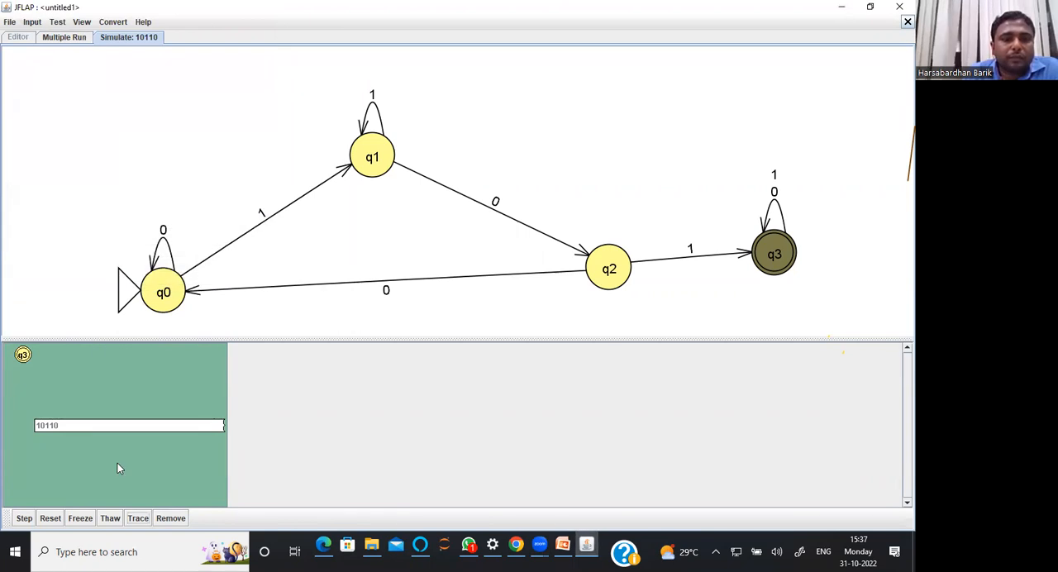
click(168, 518)
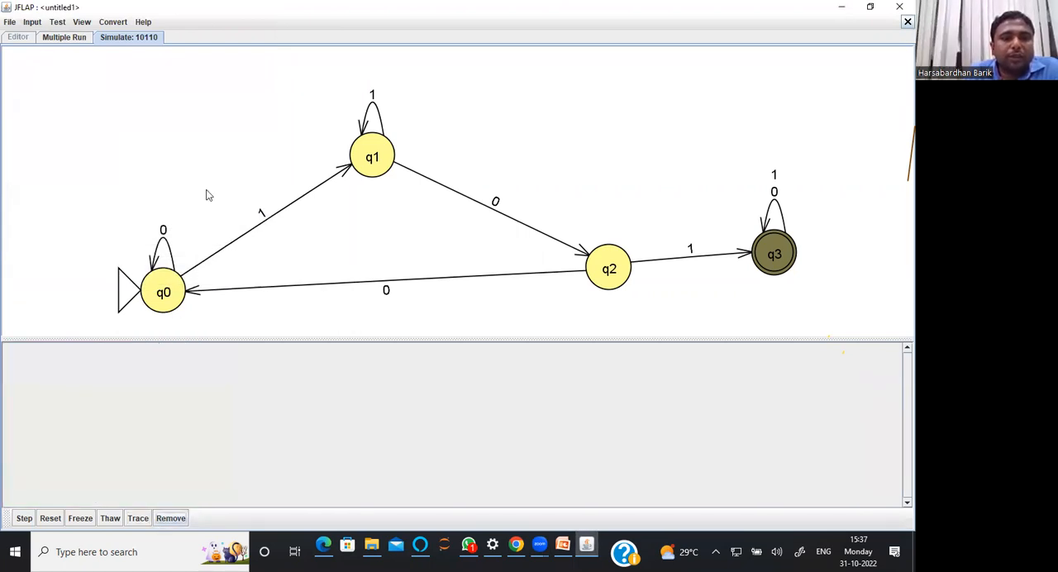
Start saving the automaton and browse to the presentation folder on the Desktop as the save location
click(11, 27)
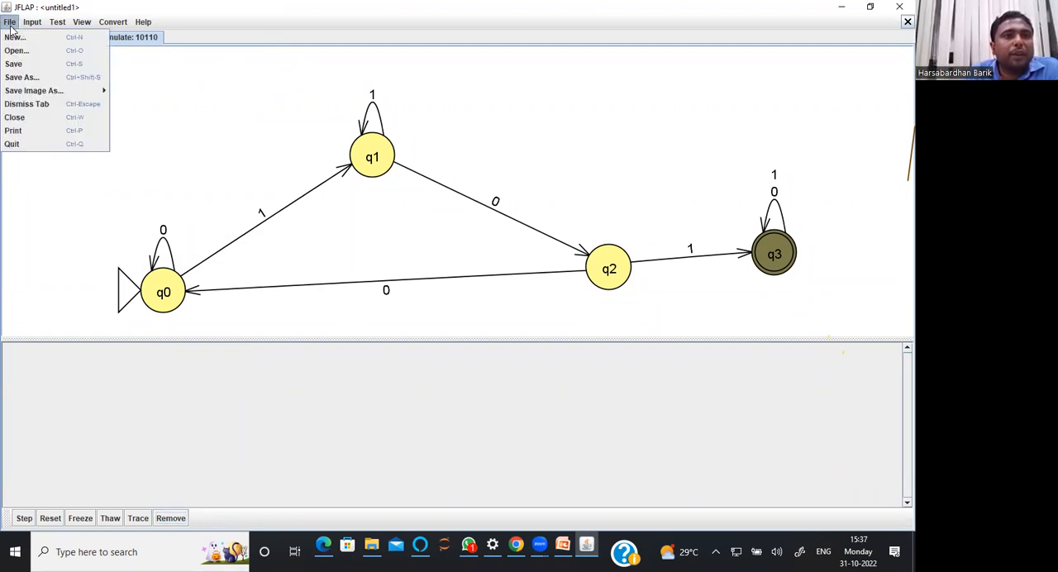
click(13, 64)
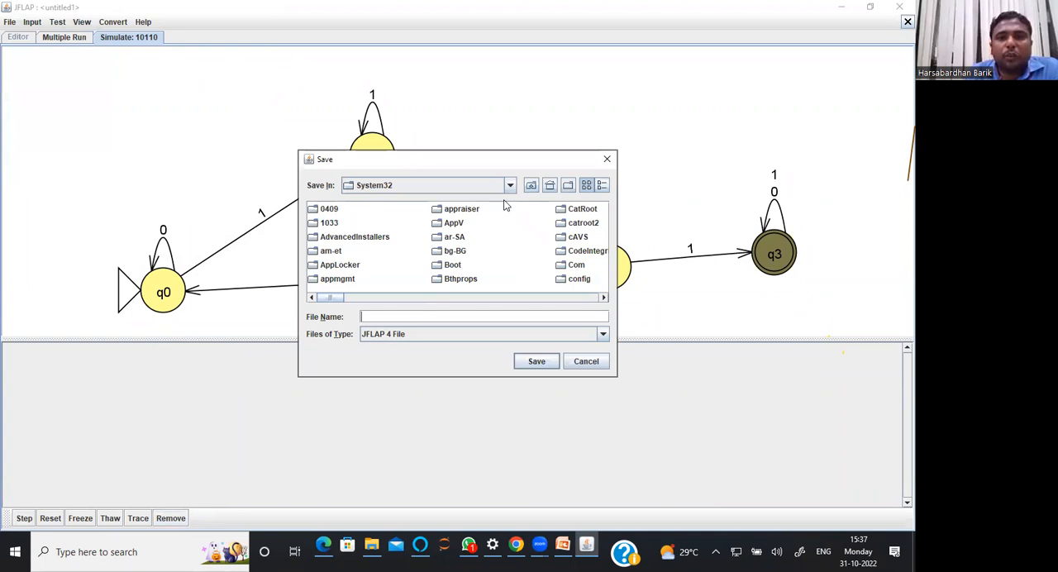
click(531, 186)
click(531, 186)
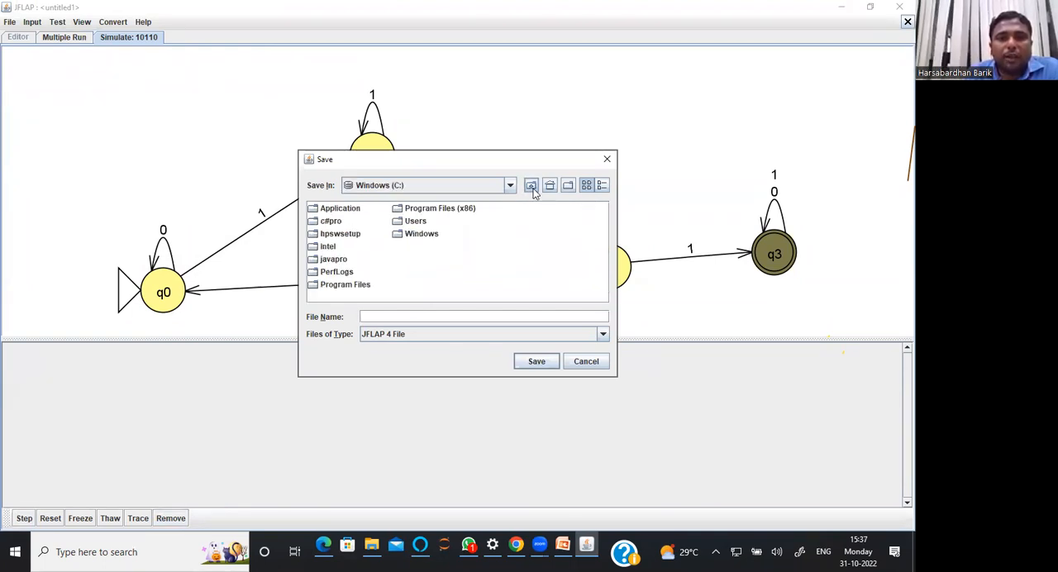
click(531, 186)
click(329, 222)
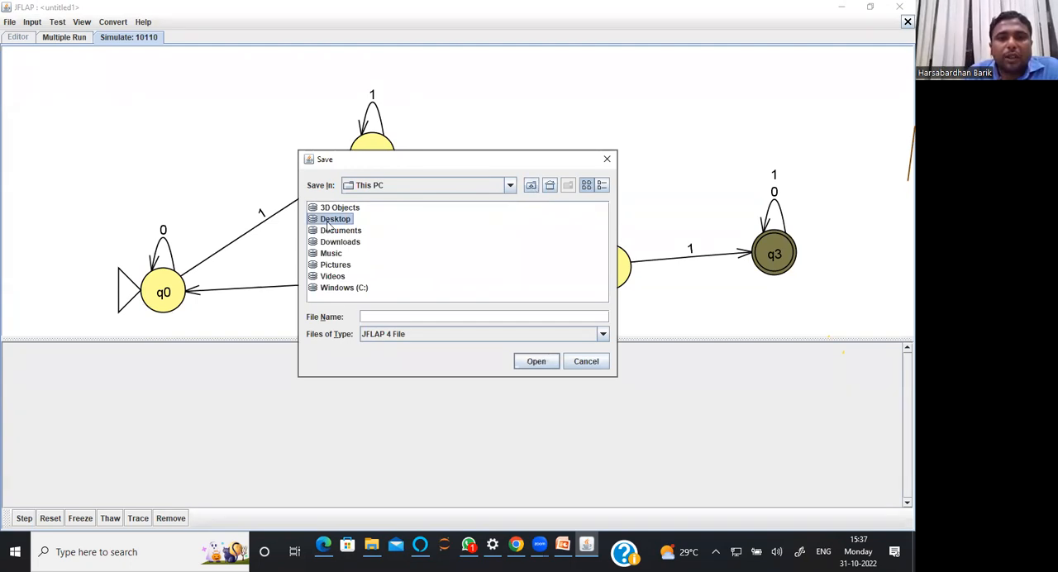
double_click(329, 222)
click(327, 222)
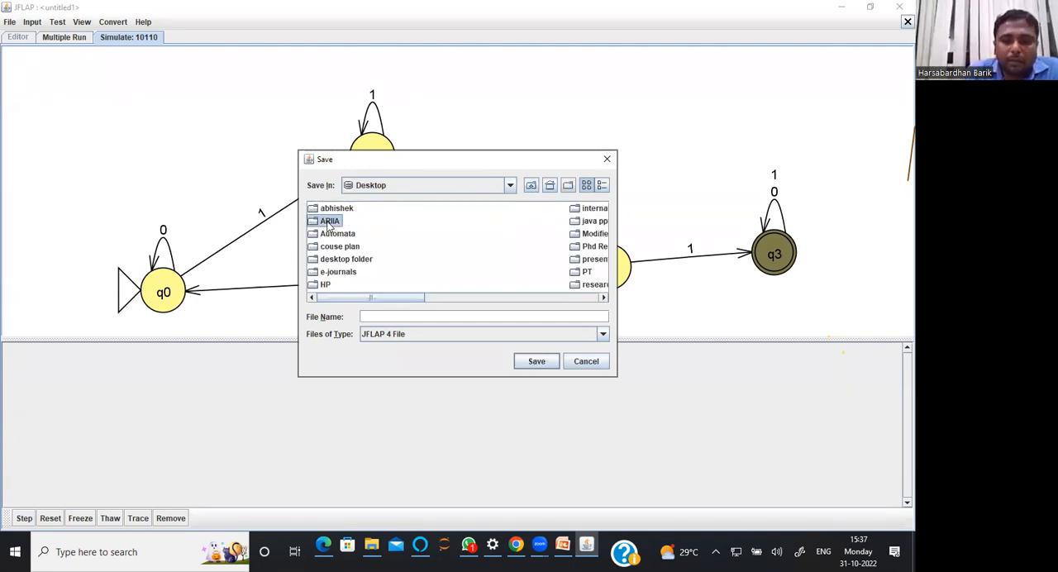
key(p)
key(p)
key(Return)
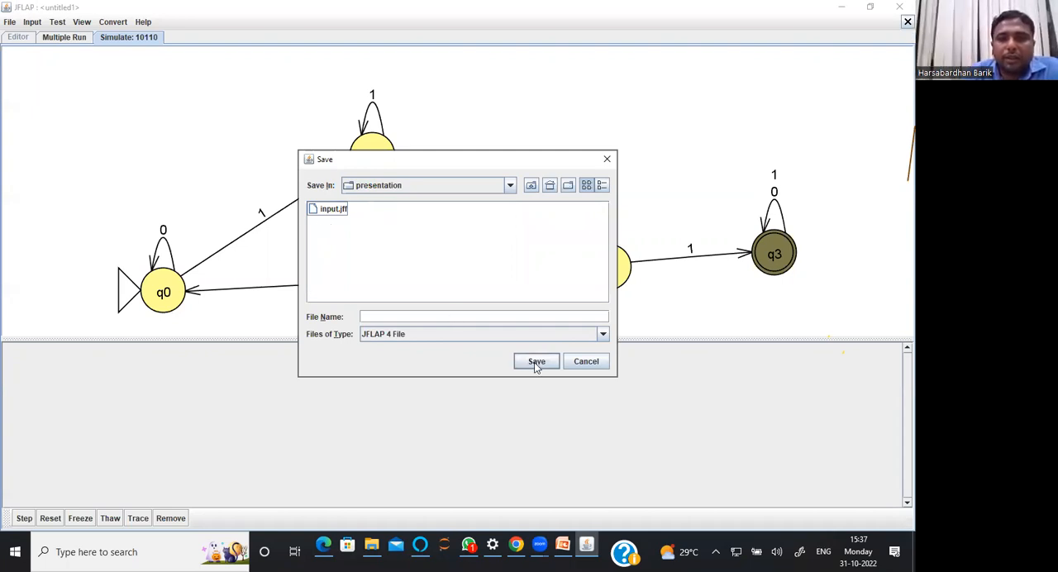
Name the automaton file xyz and save it in the presentation folder
click(439, 317)
text(xyz.)
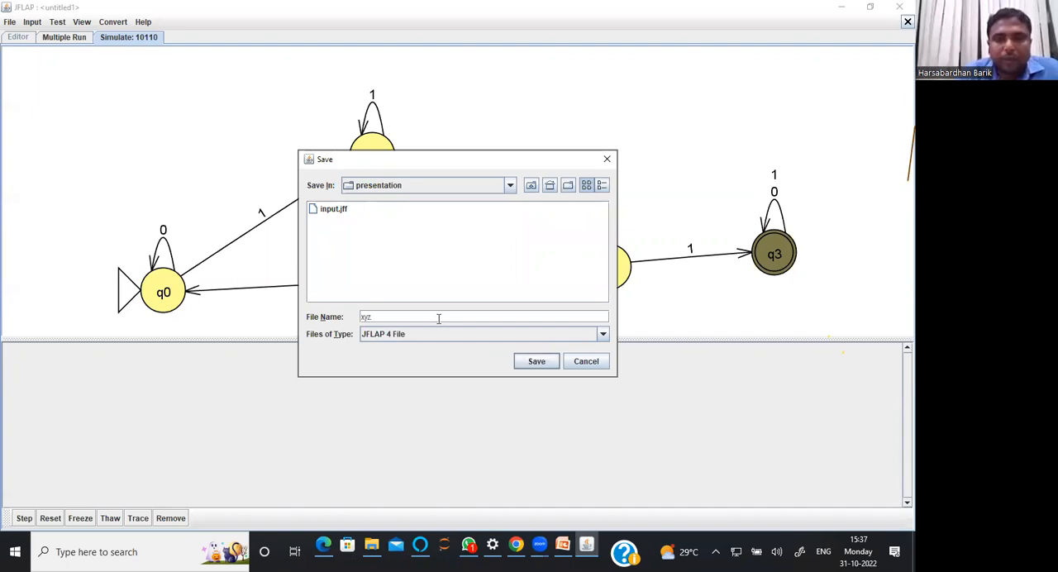
click(535, 364)
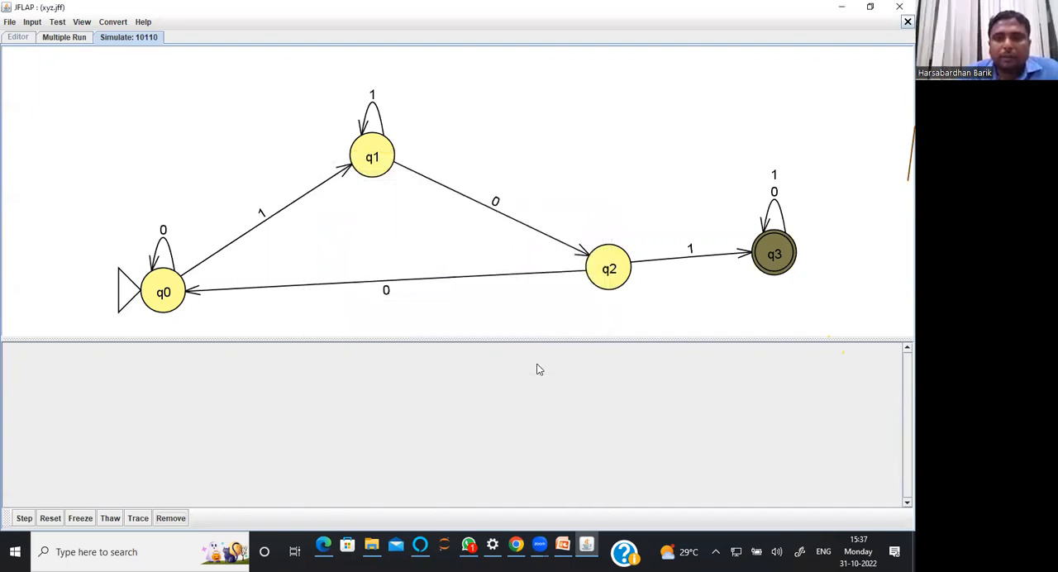
Try to open xyz.jff directly from the presentation folder in File Explorer, dismissing the app chooser
click(841, 6)
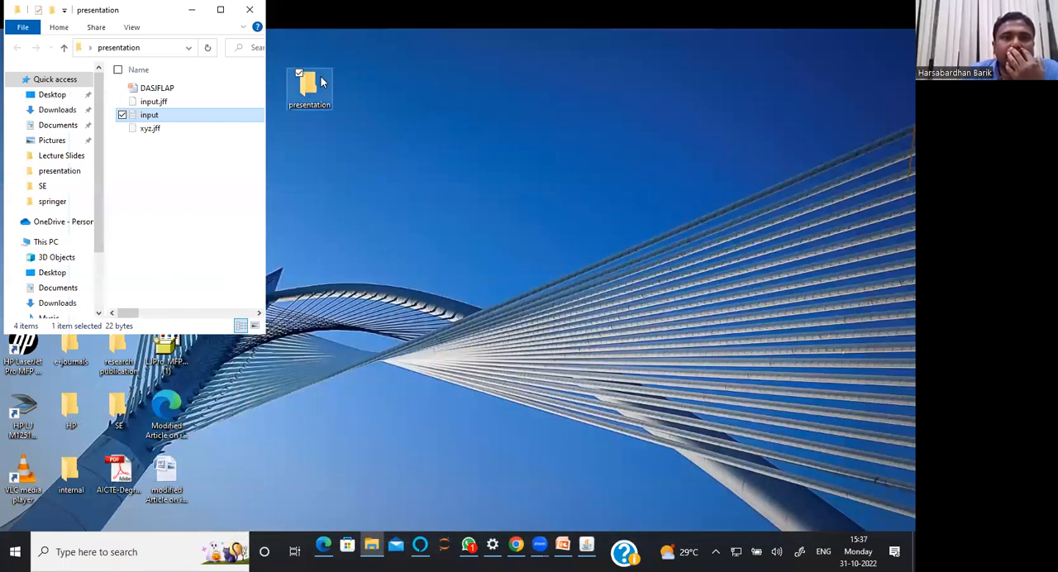
click(175, 131)
click(176, 131)
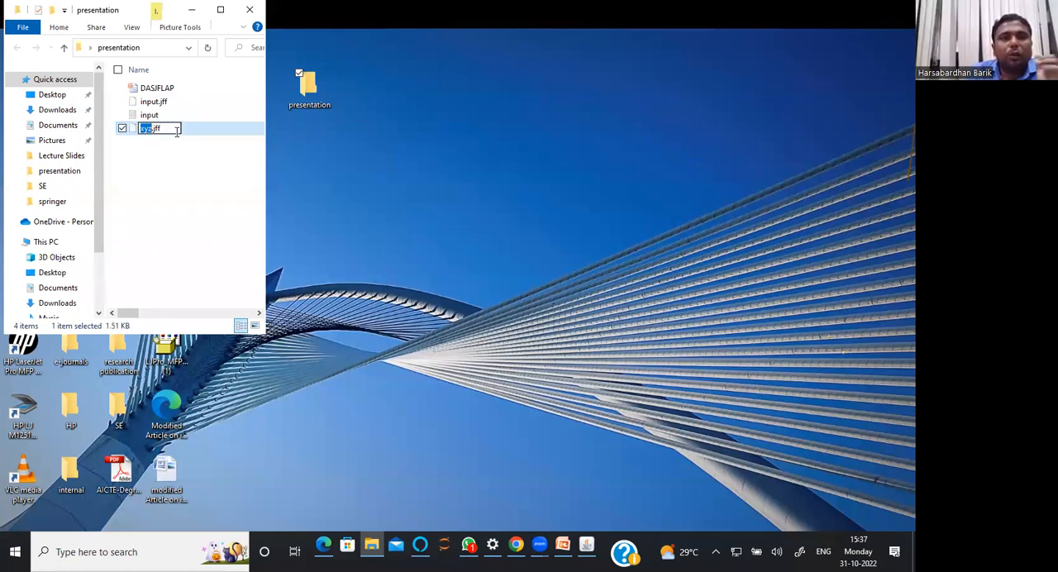
double_click(191, 130)
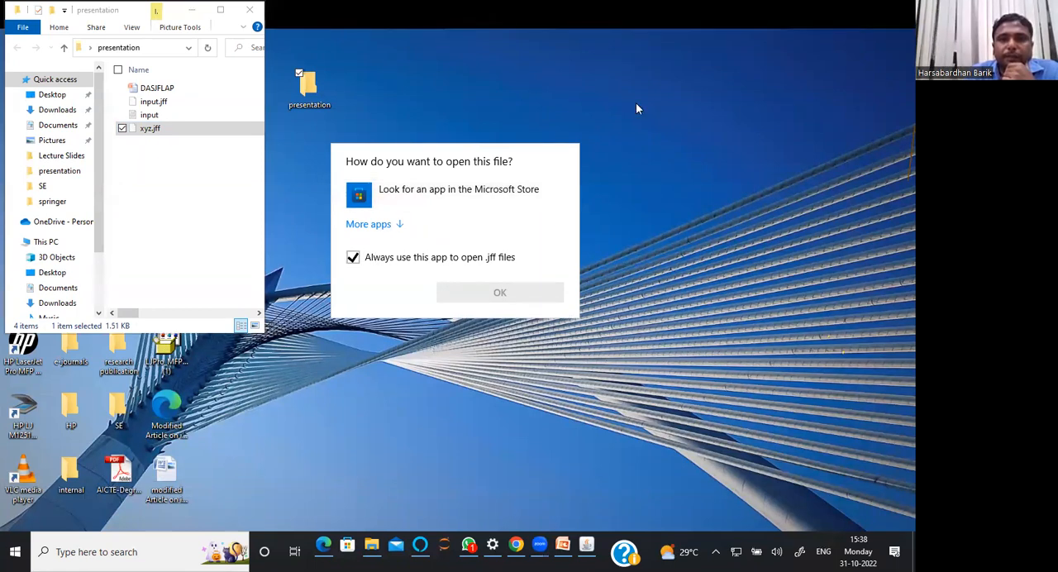
key(Escape)
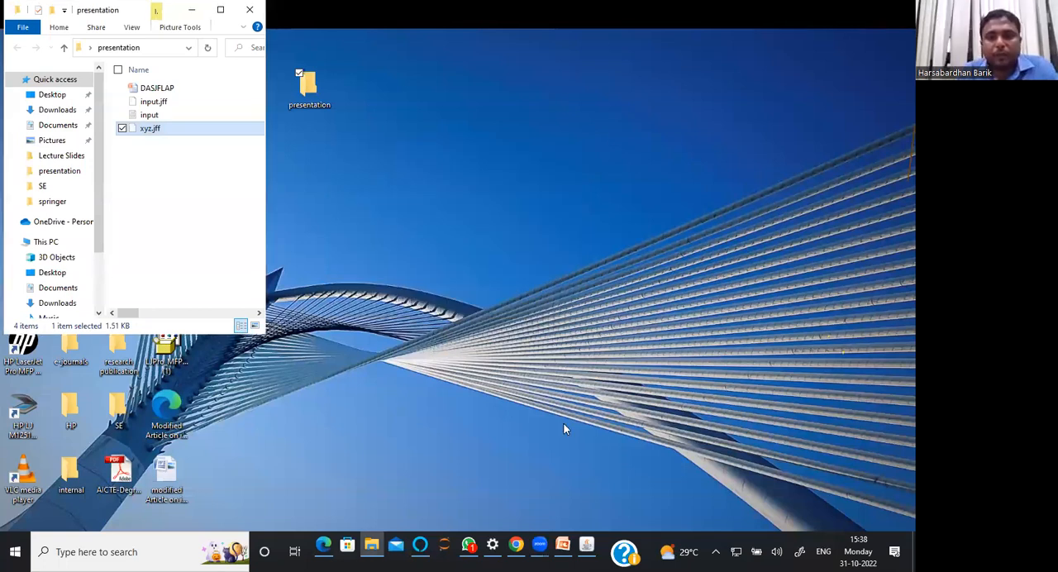
Switch back to JFLAP, open xyz.jff from the presentation folder and close the simulation and multiple run views
click(586, 544)
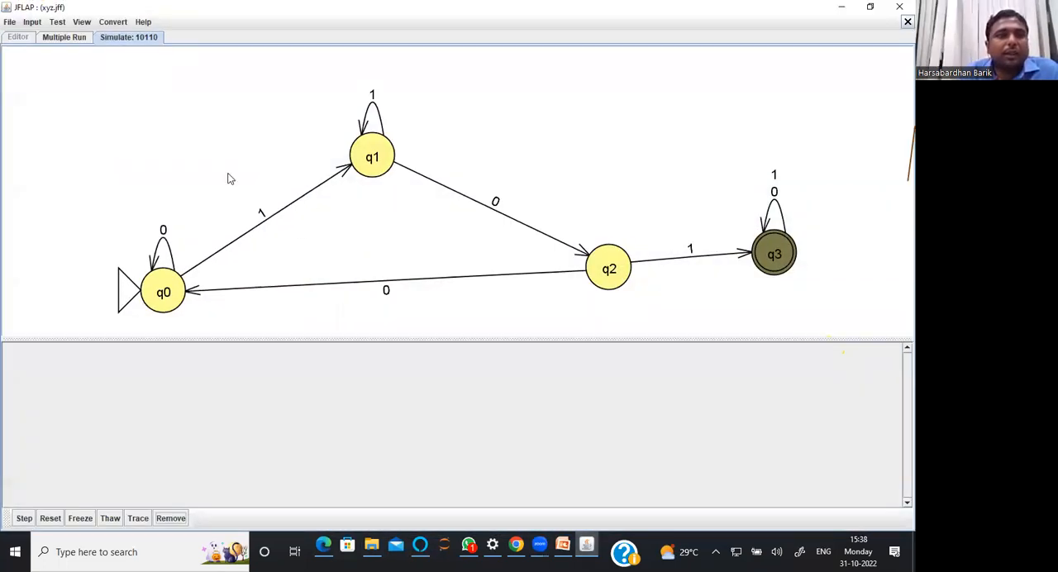
click(10, 23)
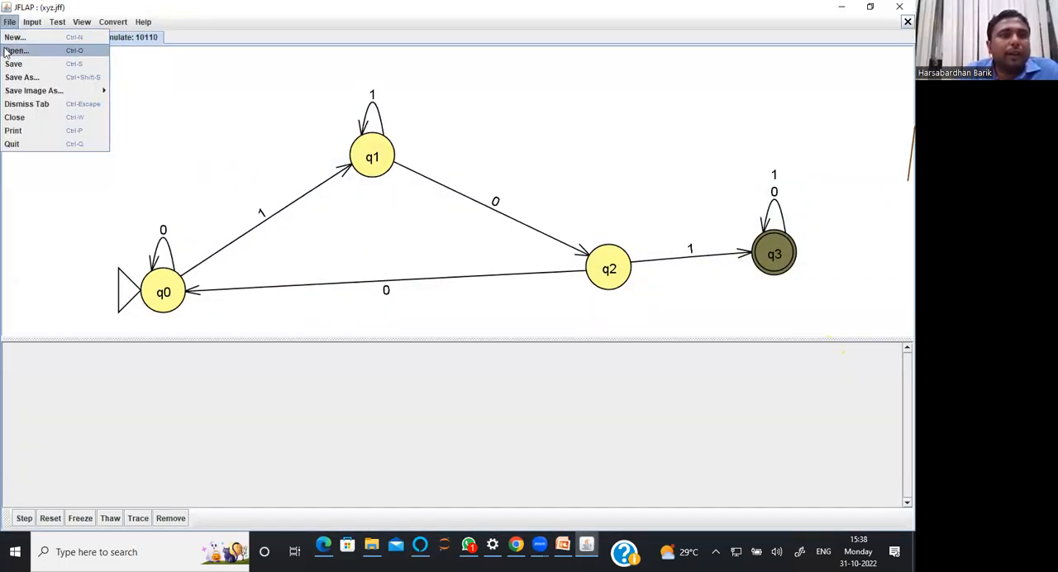
click(6, 53)
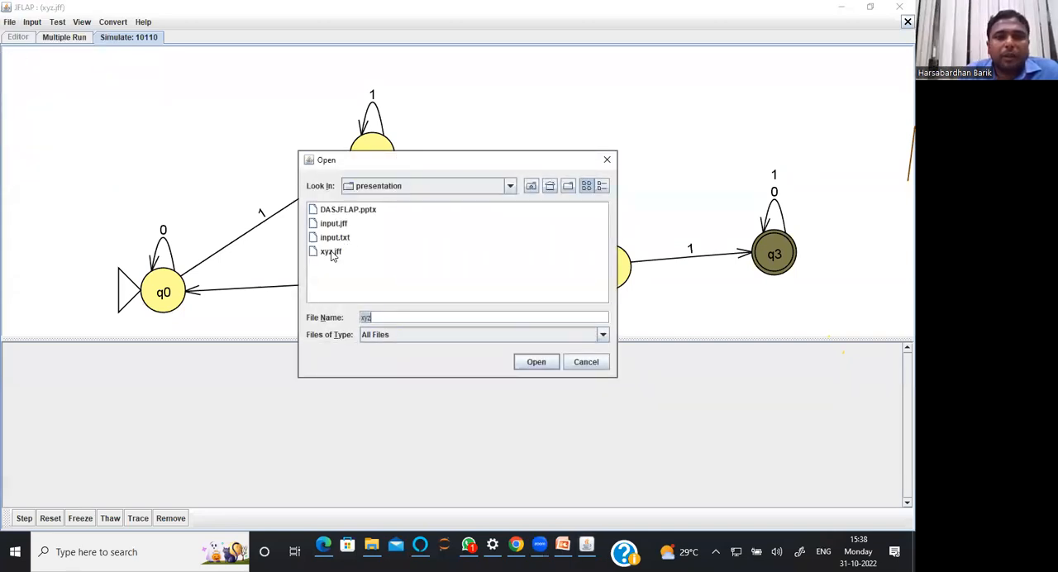
click(331, 252)
click(521, 363)
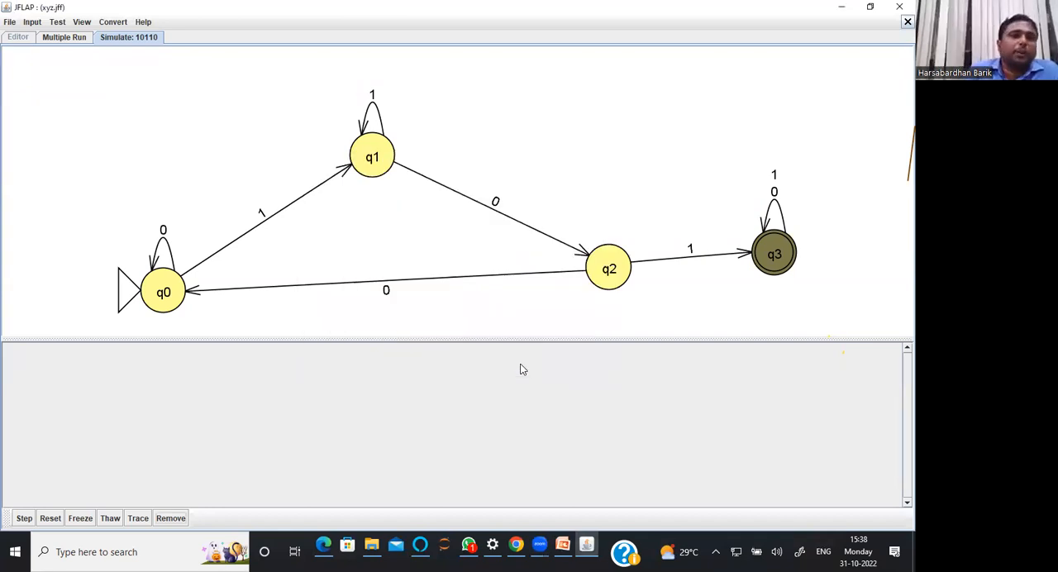
click(902, 23)
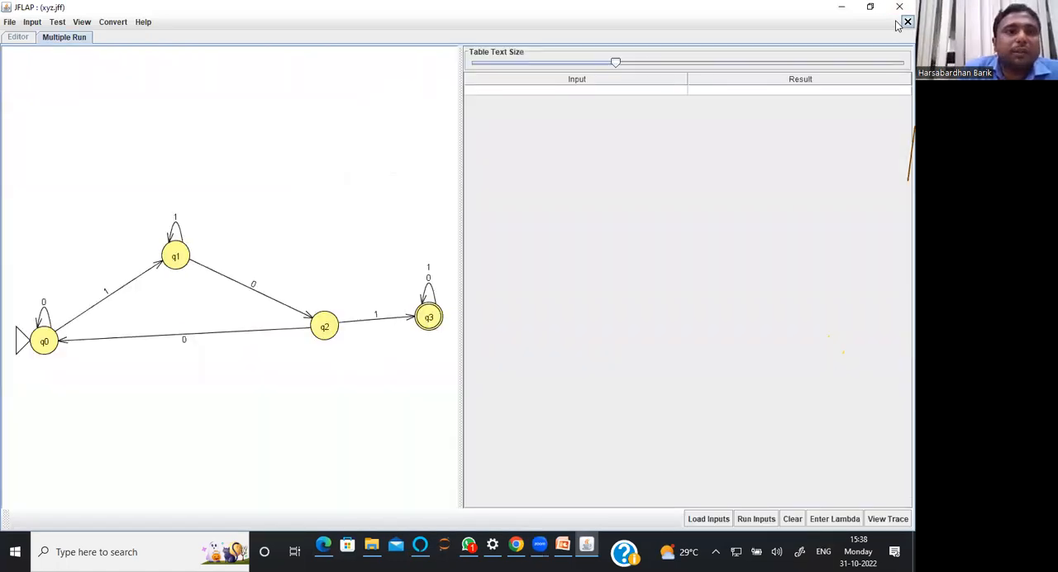
click(905, 22)
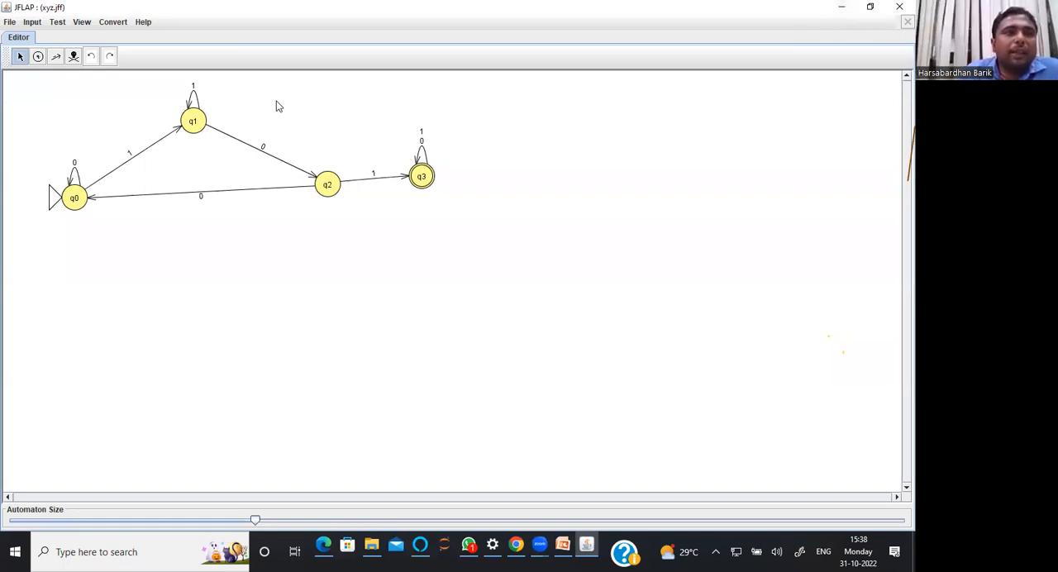
Convert the finite automaton to a grammar and show all of its productions
click(120, 26)
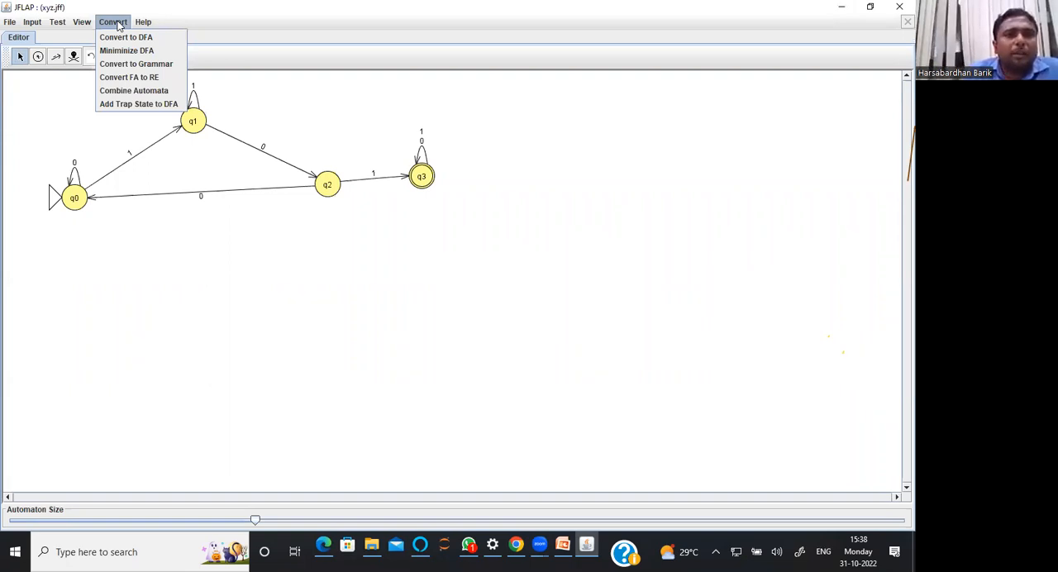
click(124, 64)
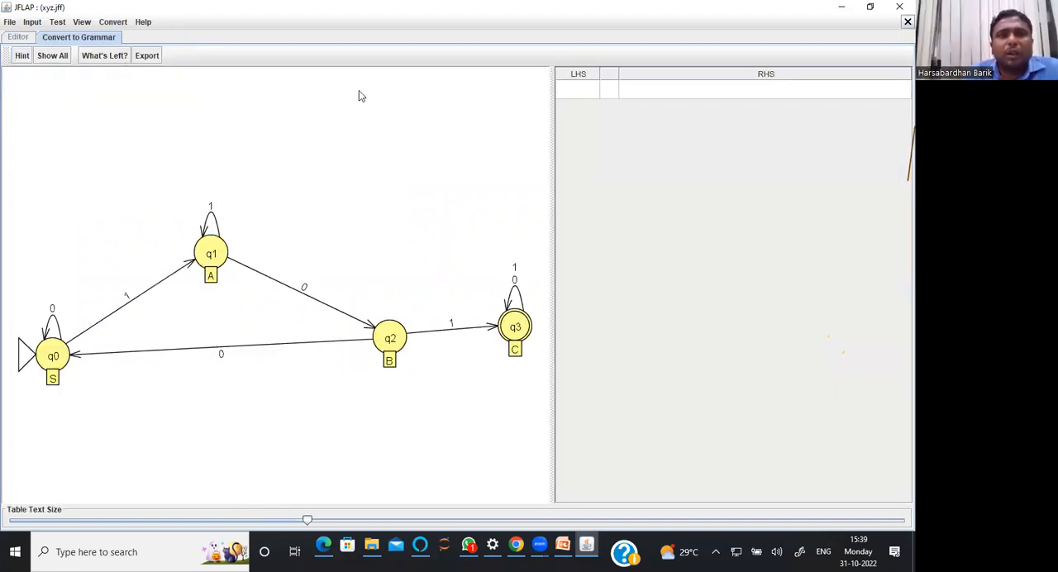
click(54, 59)
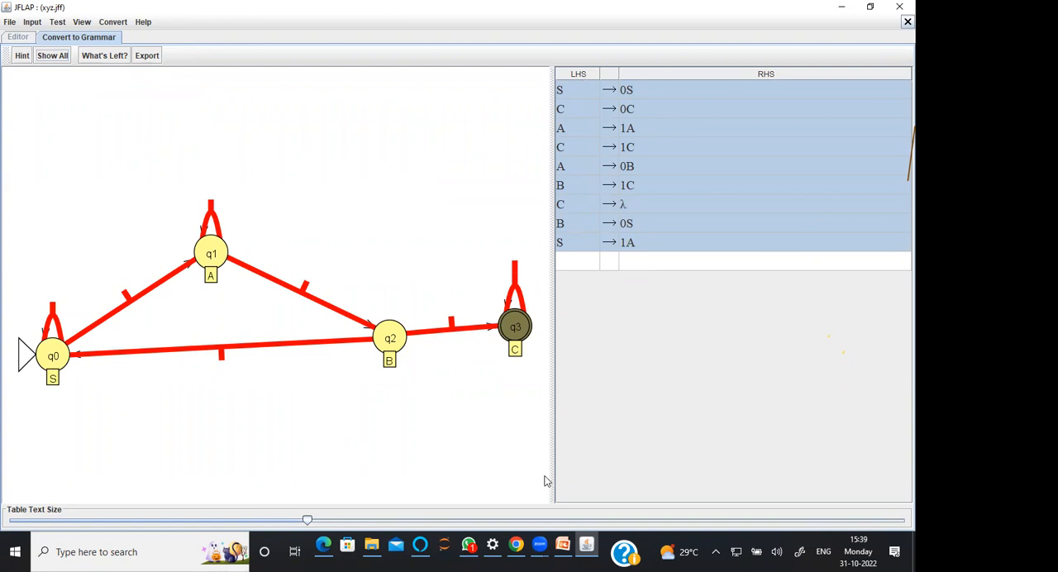
mouse_move(544, 551)
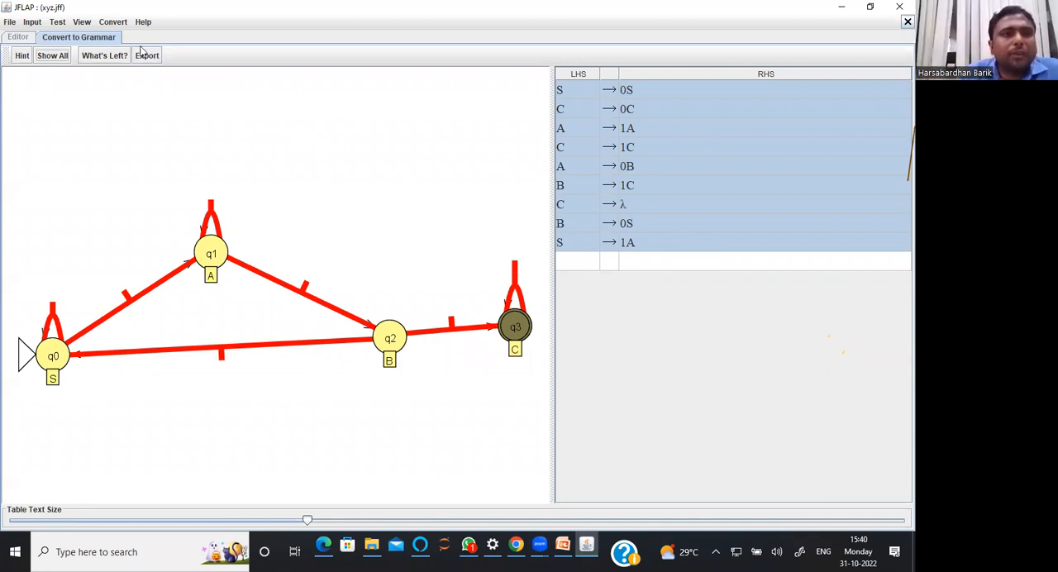
Start the DFA minimization of the automaton to display its partition tree of nonfinal and final states
click(113, 24)
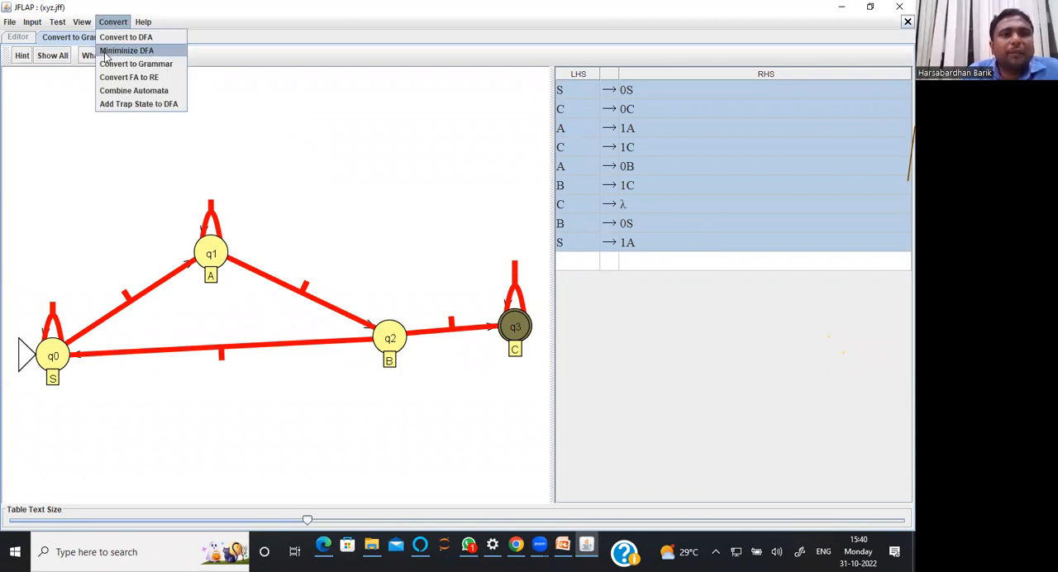
click(124, 51)
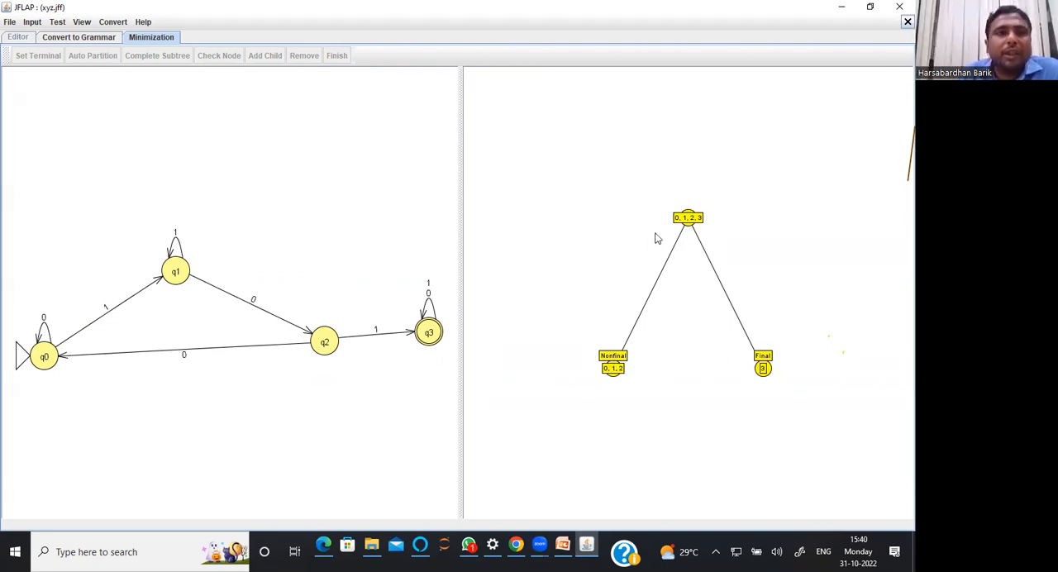
click(111, 22)
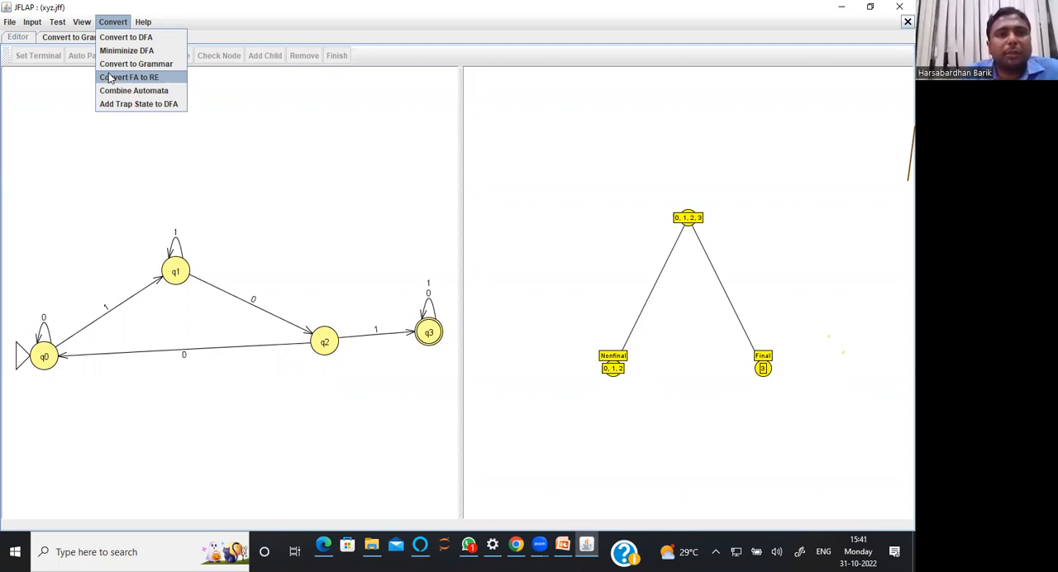
click(198, 126)
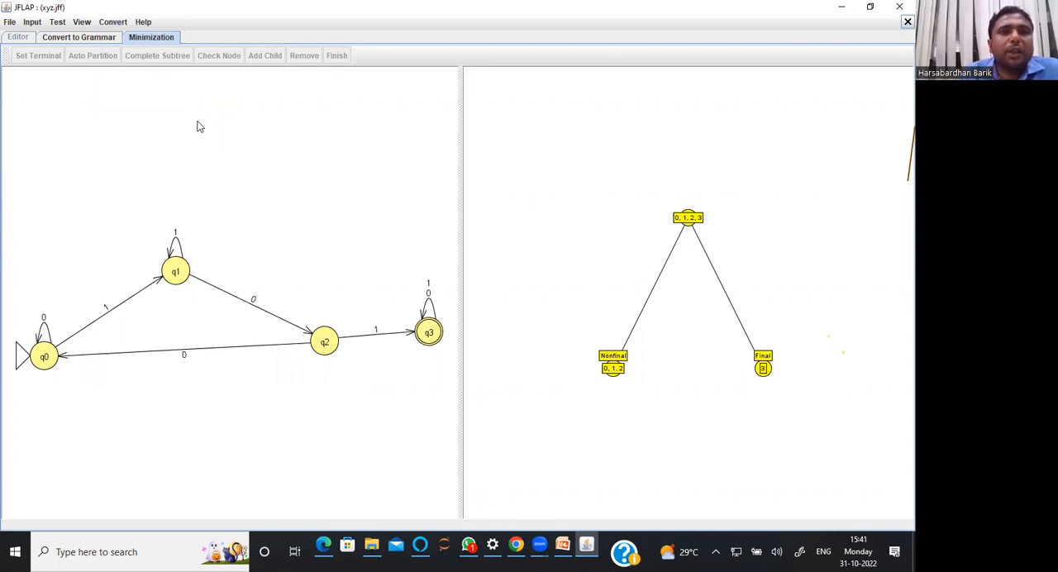
Close the automaton window, minimize the JFLAP launcher and switch to slide 11 of the DASJFLAP presentation in PowerPoint
click(899, 10)
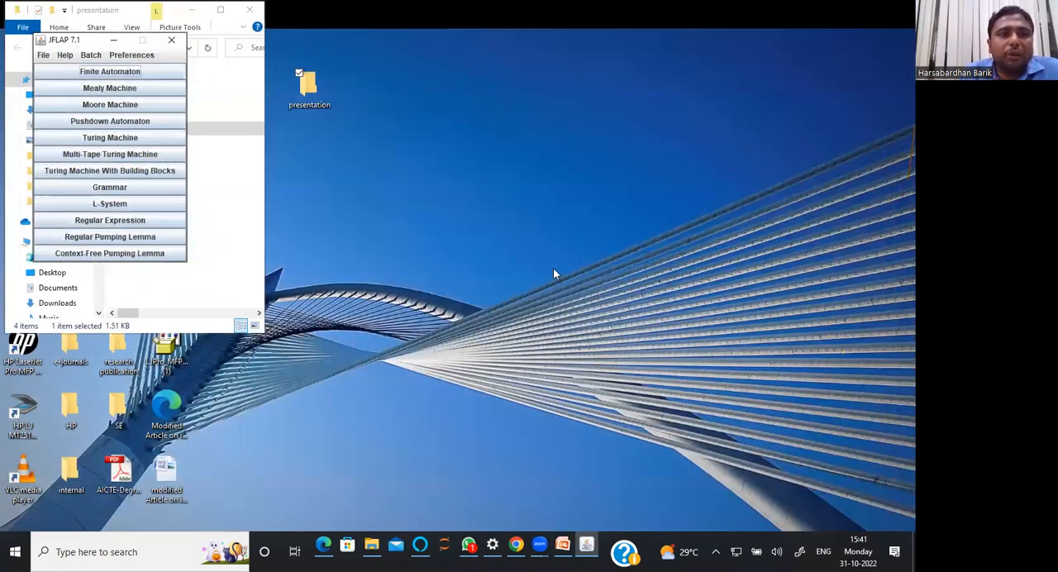
click(113, 40)
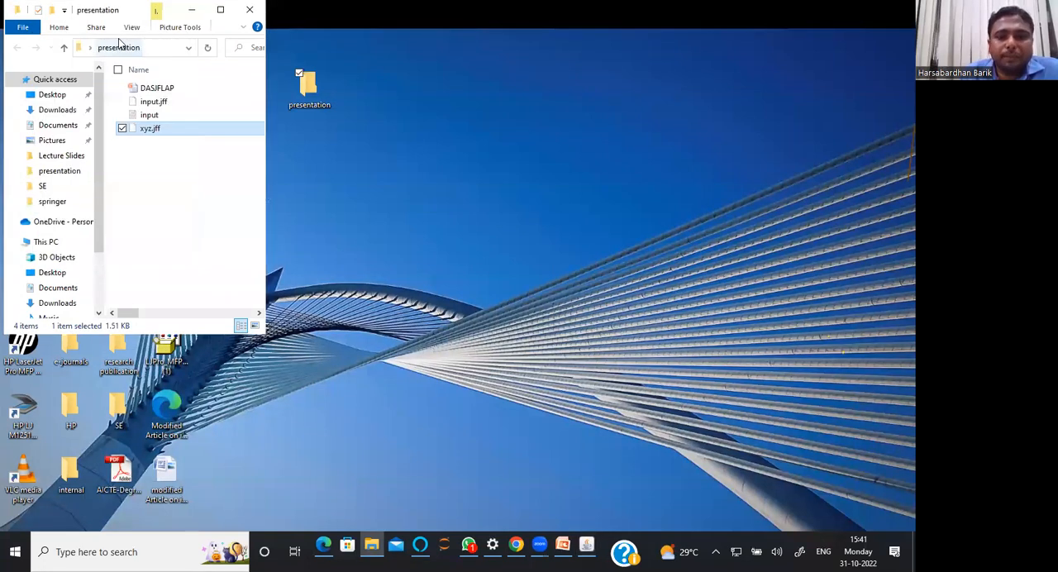
click(562, 546)
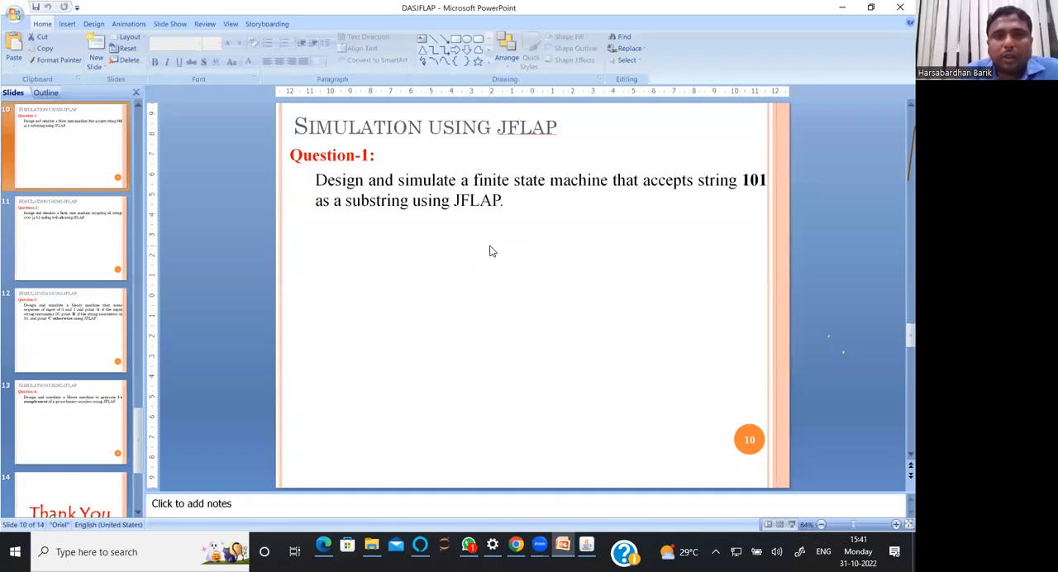
click(86, 266)
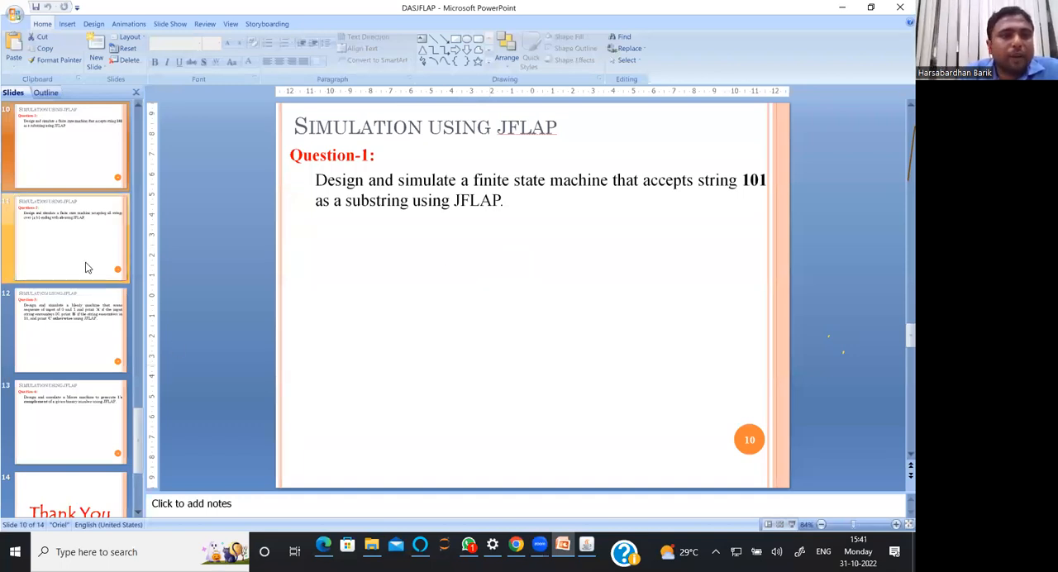
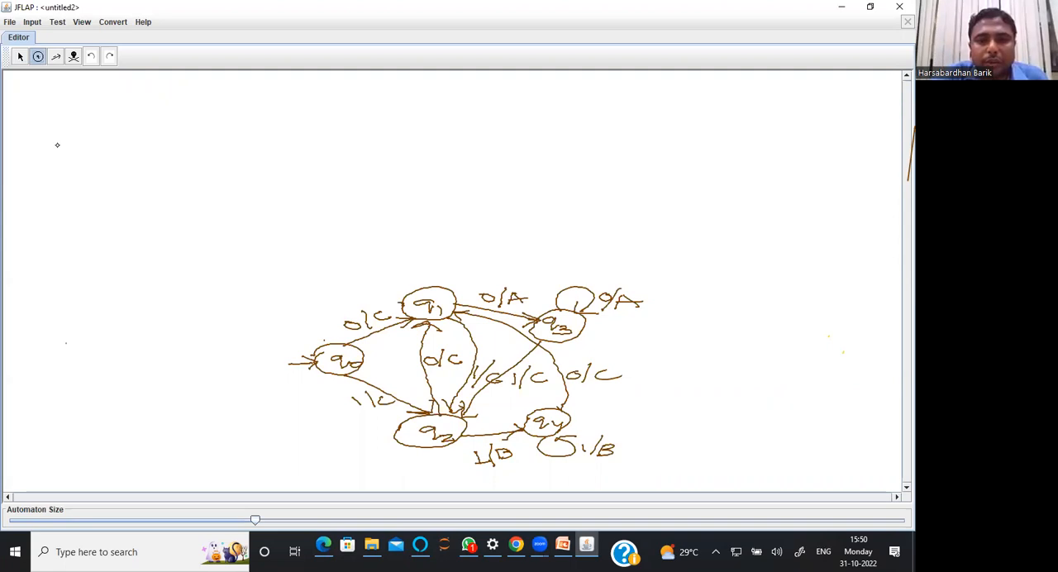
Place five states q0 to q4 in the empty area above the hand-drawn diagram, following the sketch's layout
click(57, 145)
click(175, 113)
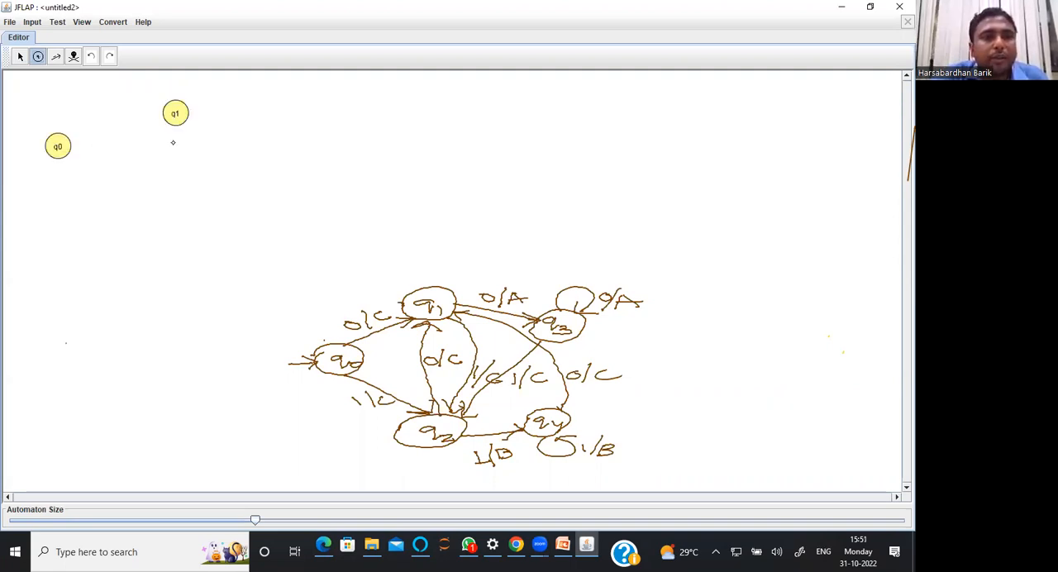
click(163, 229)
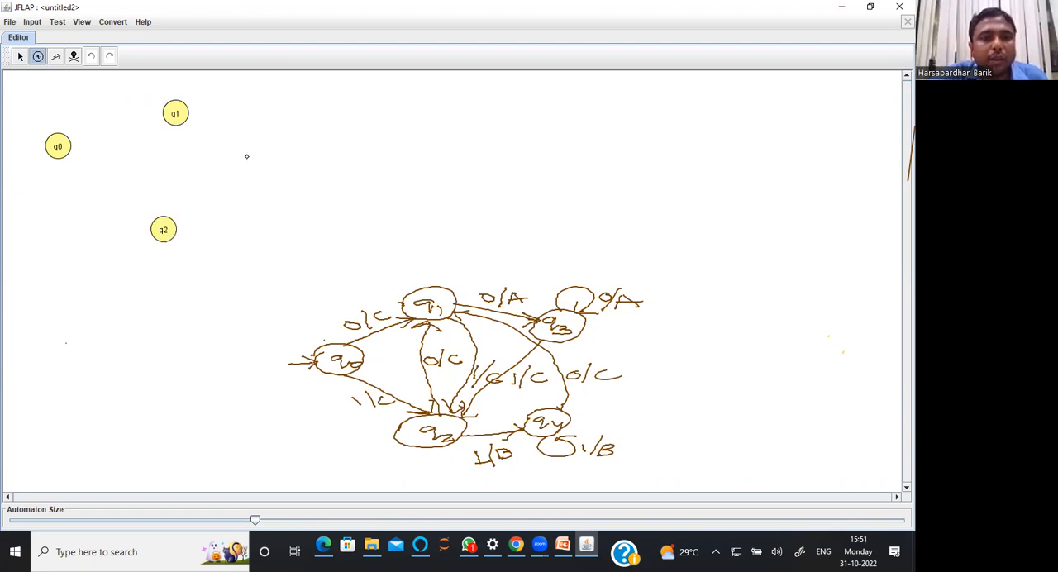
click(278, 126)
click(273, 233)
Add a transition from q0 to q1 with input 0 and output C
click(56, 56)
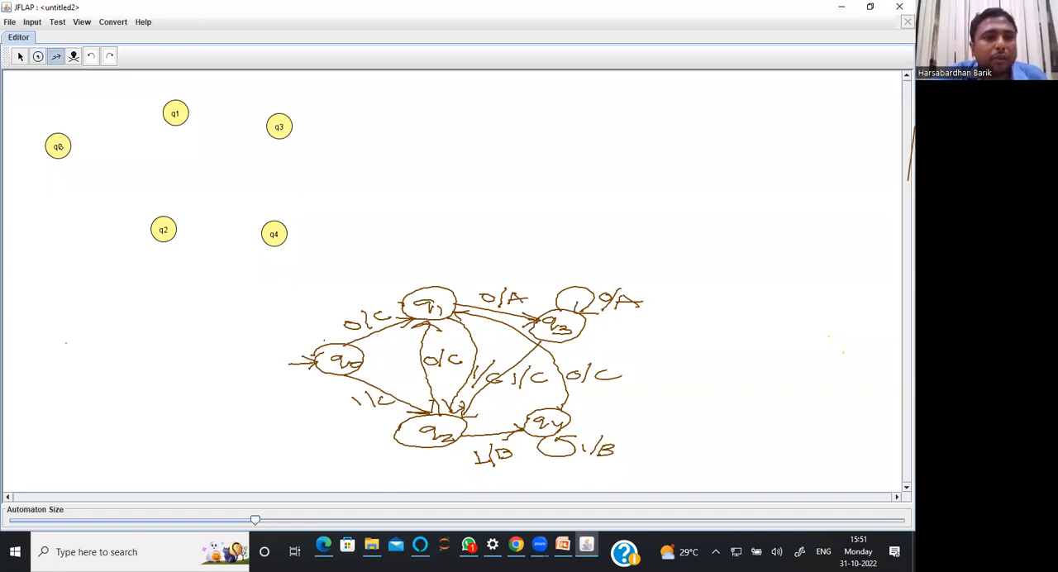
drag(59, 145, 176, 114)
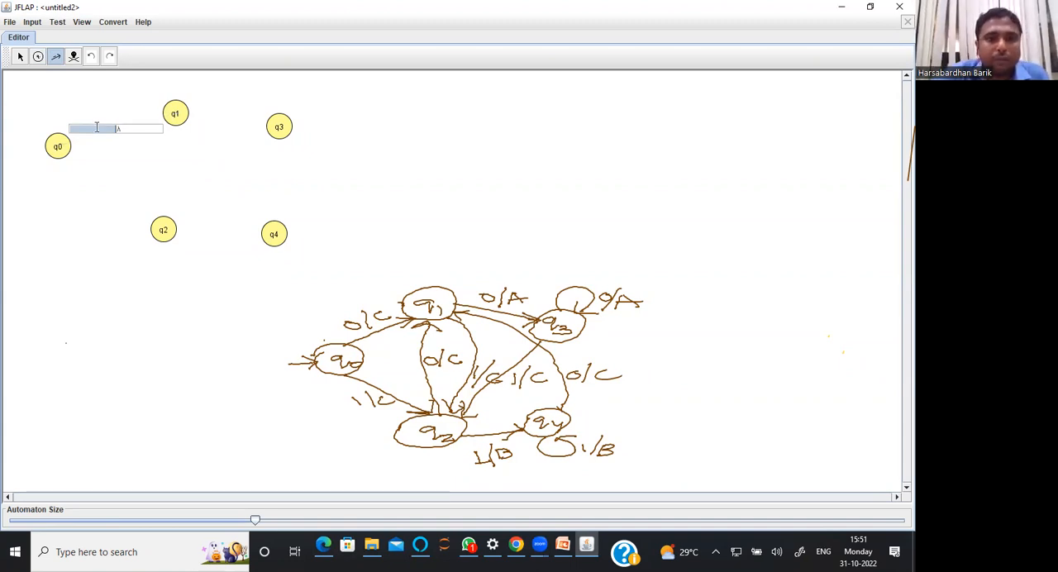
text(0)
key(Tab)
text(C)
key(Return)
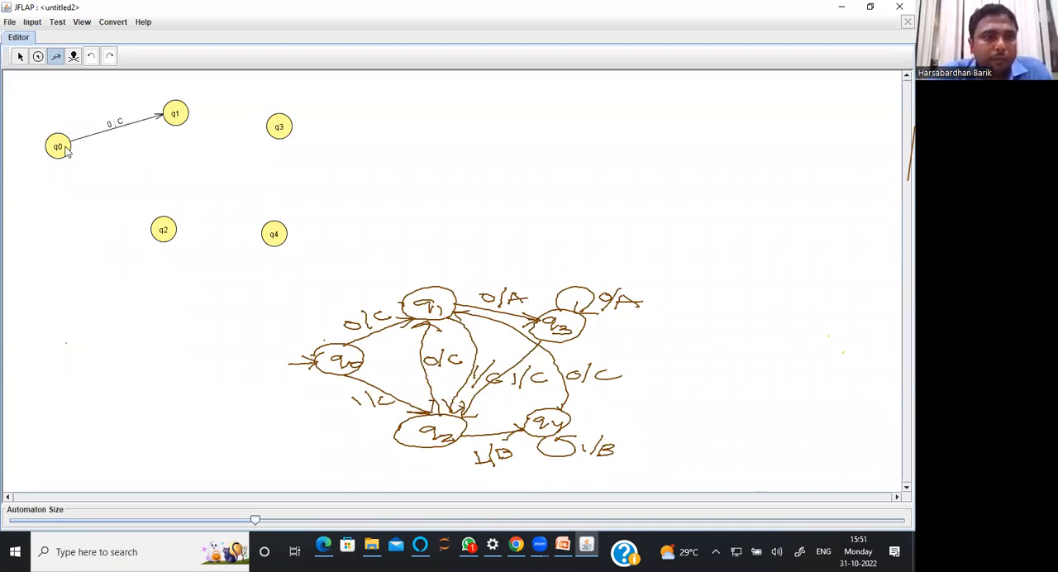
Add a transition from q0 to q2 with input 1 and output C
drag(59, 148, 162, 230)
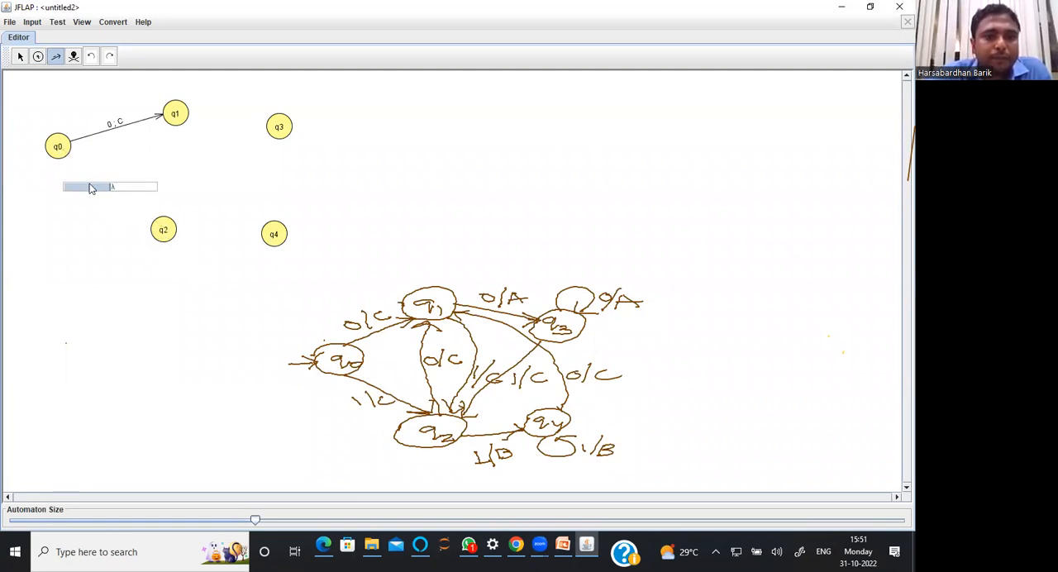
text(1)
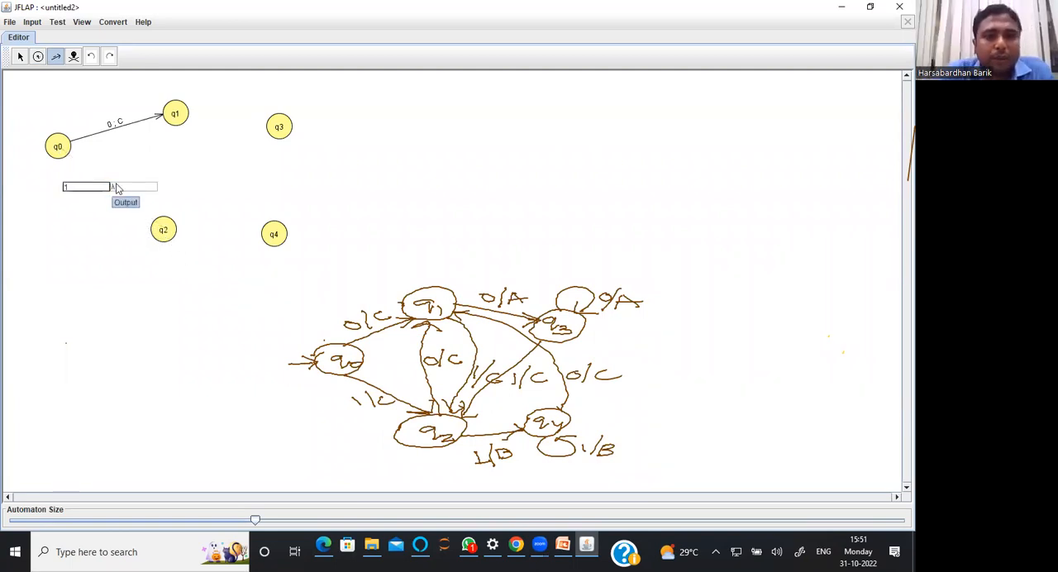
click(116, 185)
text(C)
click(281, 196)
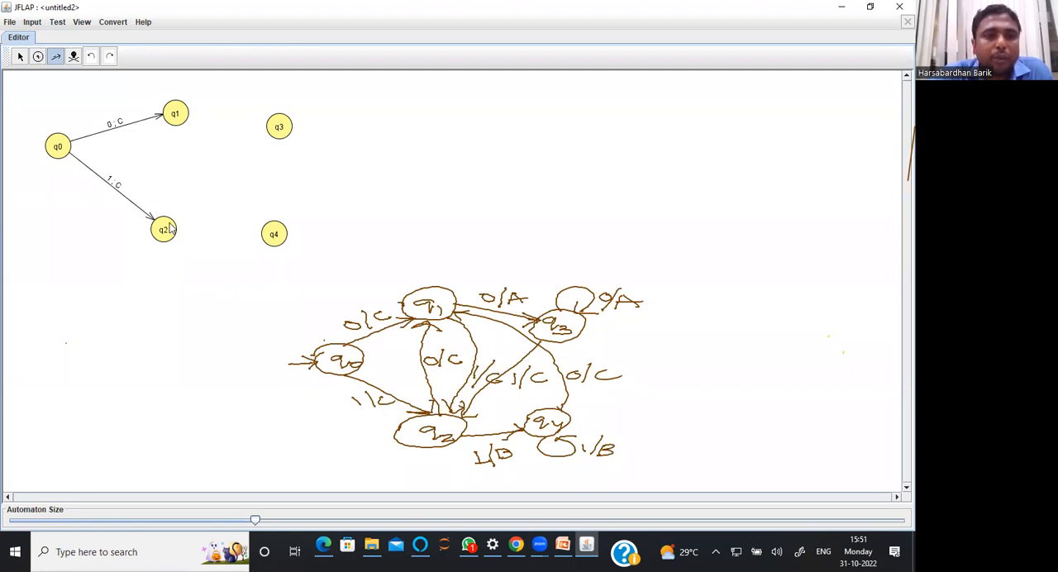
Add a transition from q2 to q1 with input 0 and output C
drag(165, 228, 175, 114)
text(0)
key(Tab)
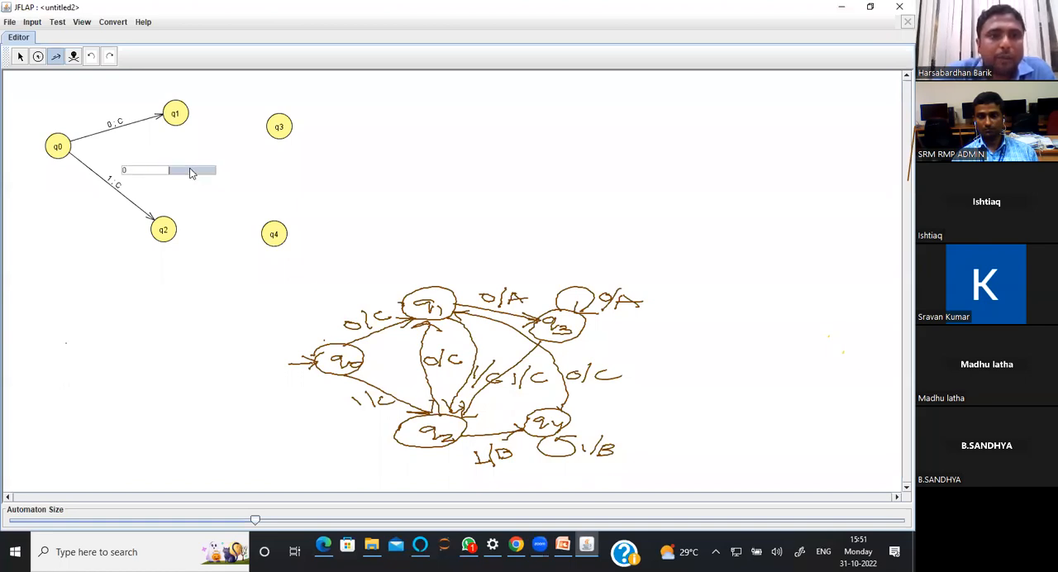
text(C)
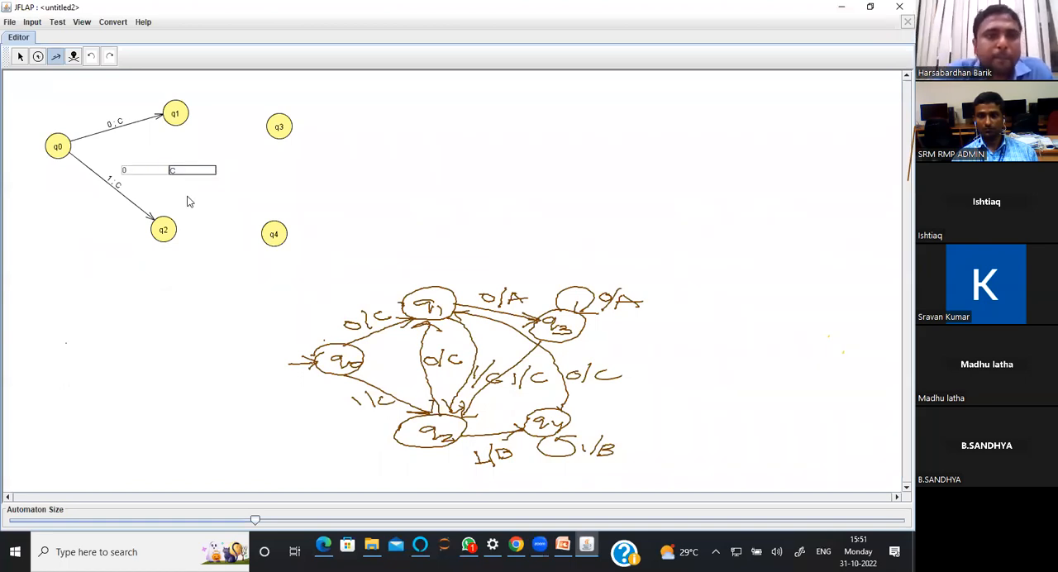
key(Return)
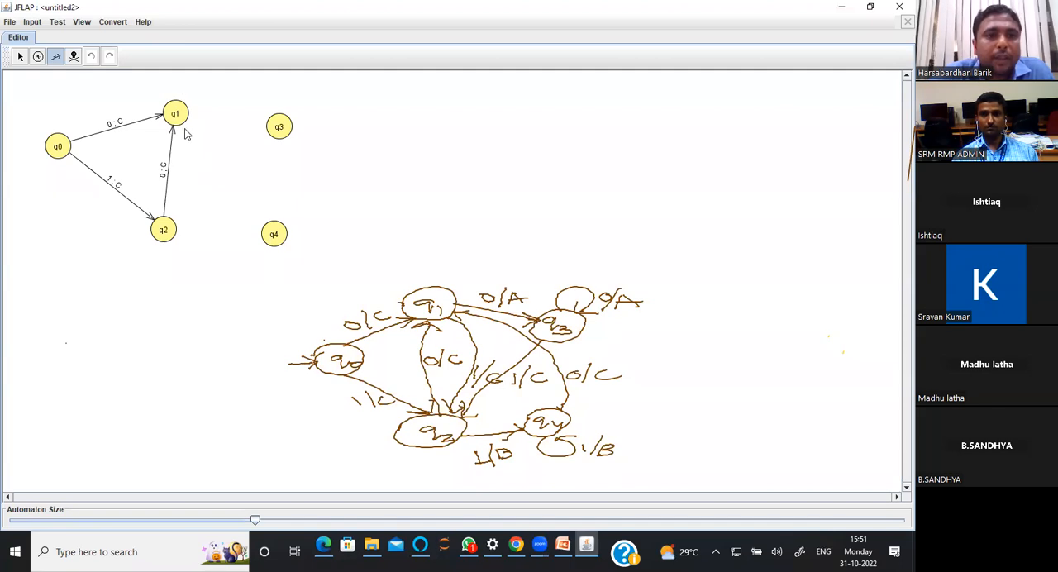
Add a transition from q2 to q4 with input 1 and output B
drag(166, 233, 272, 236)
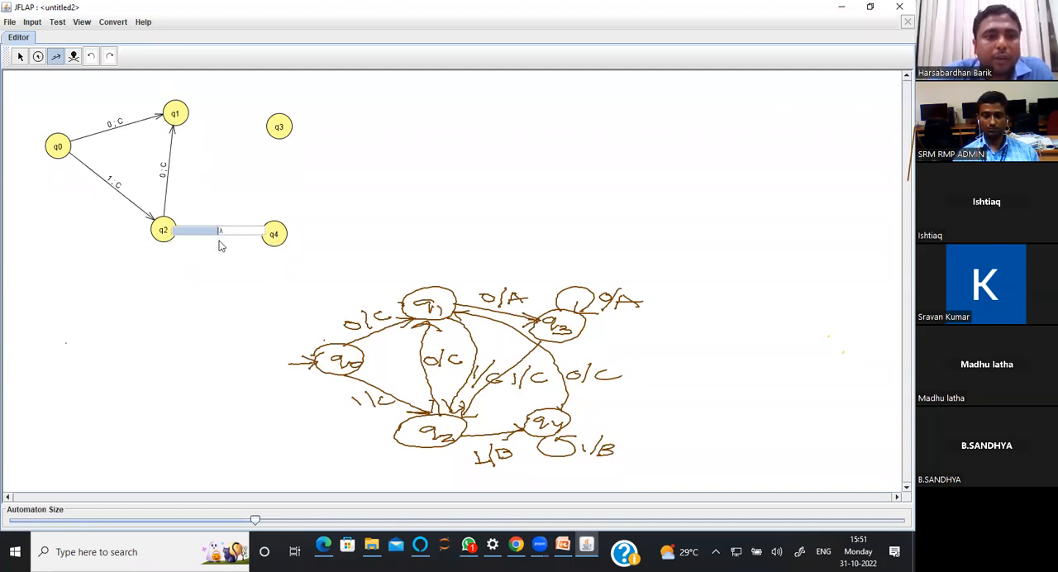
text(1)
key(Tab)
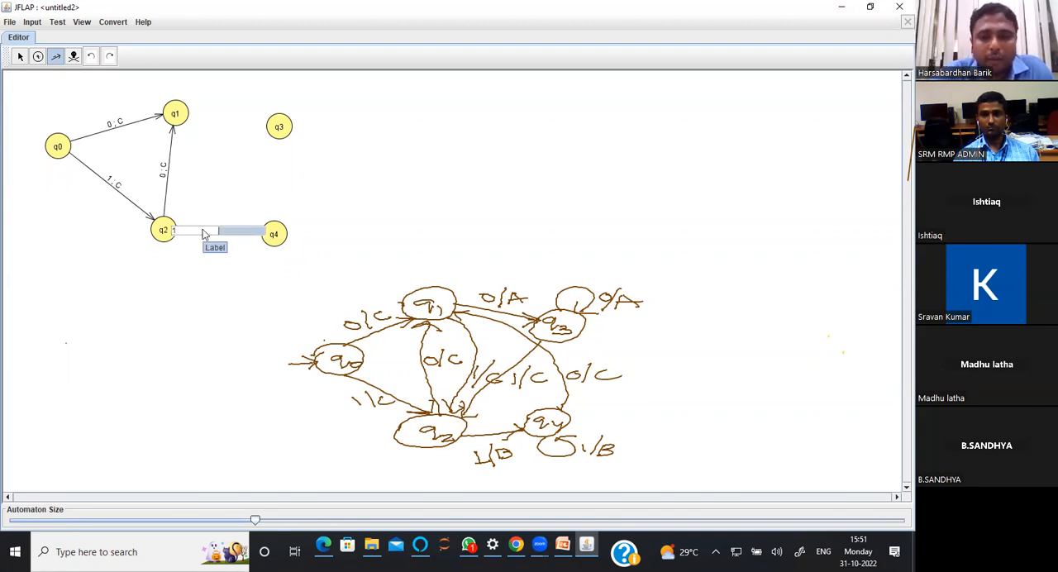
text(B)
key(Return)
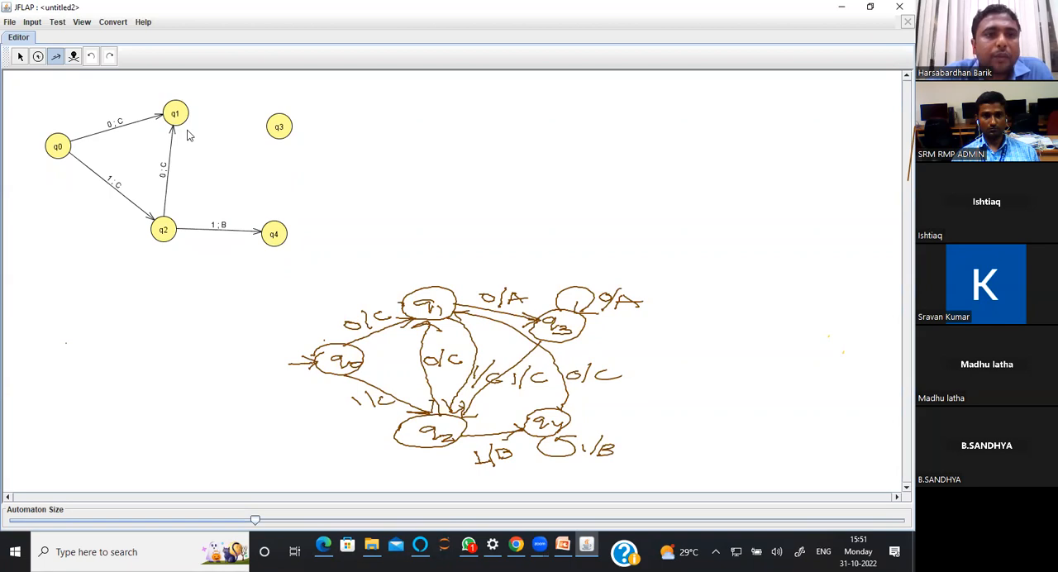
Add a transition from q1 back to q2 with input 1 and output C
drag(178, 121, 168, 232)
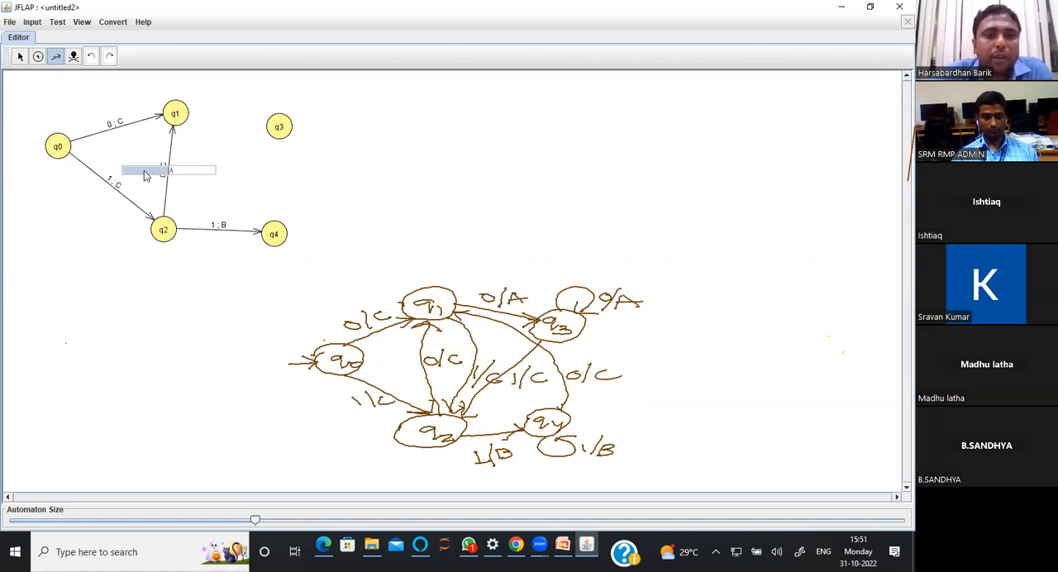
text(1)
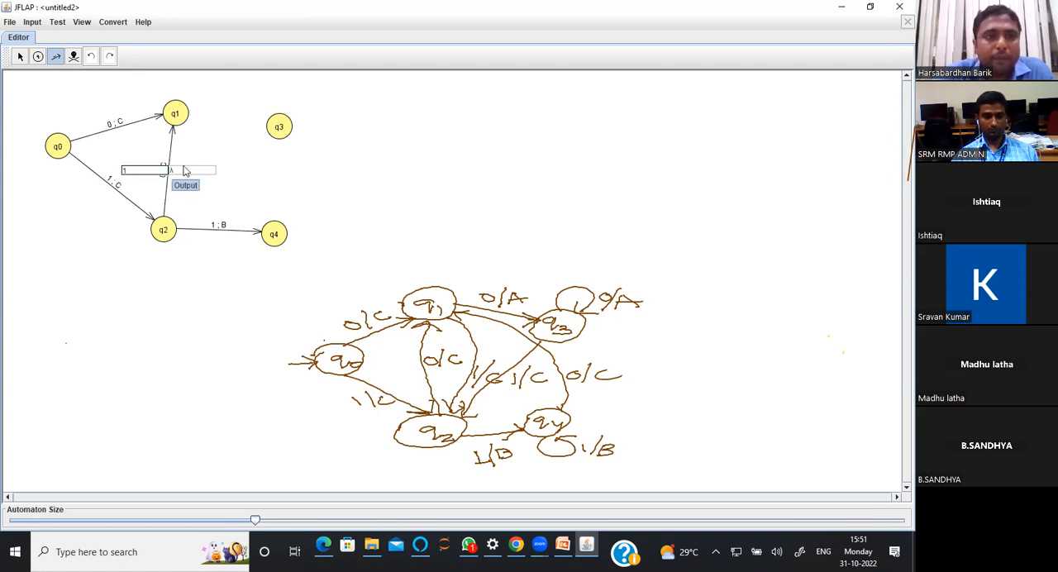
click(184, 170)
text(C)
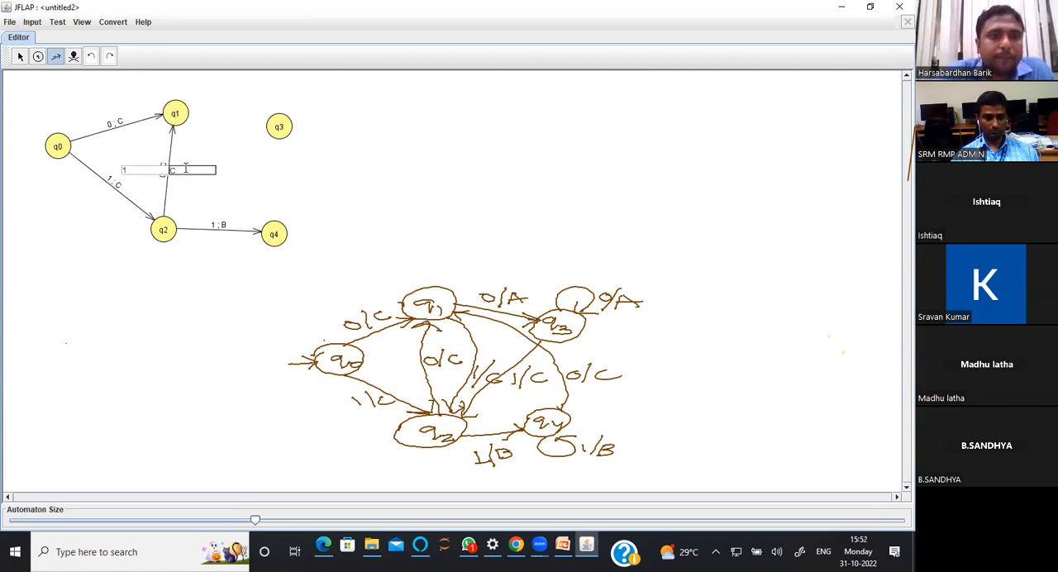
key(Return)
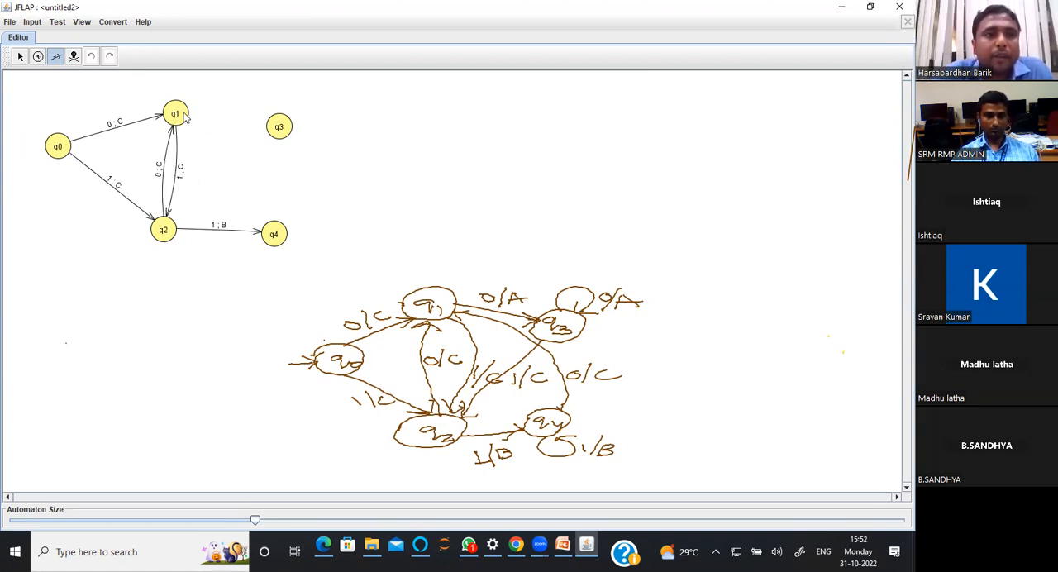
Add a transition from q1 to q3 with input 0 and output A
drag(185, 118, 281, 135)
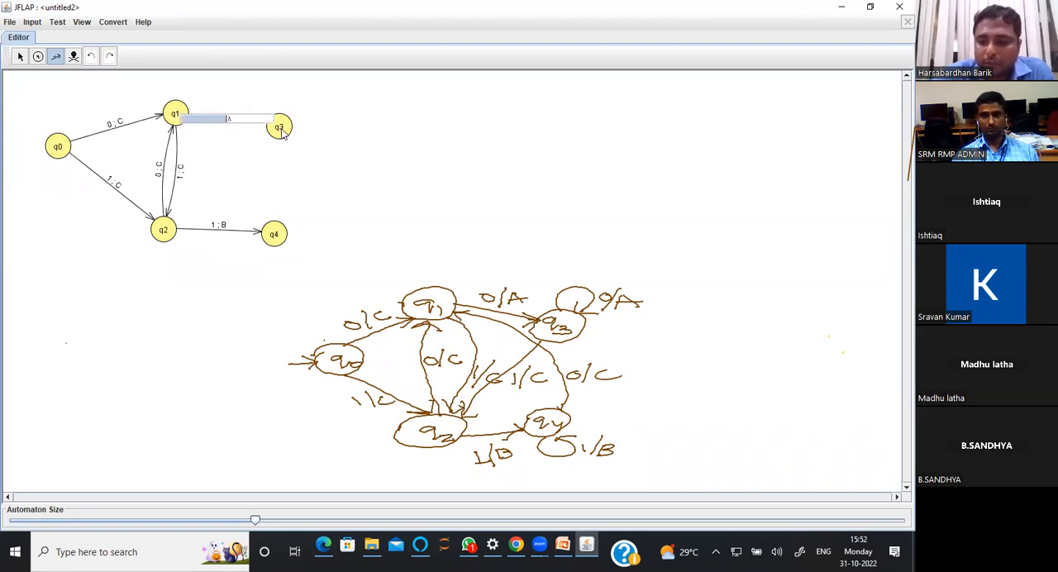
text(0)
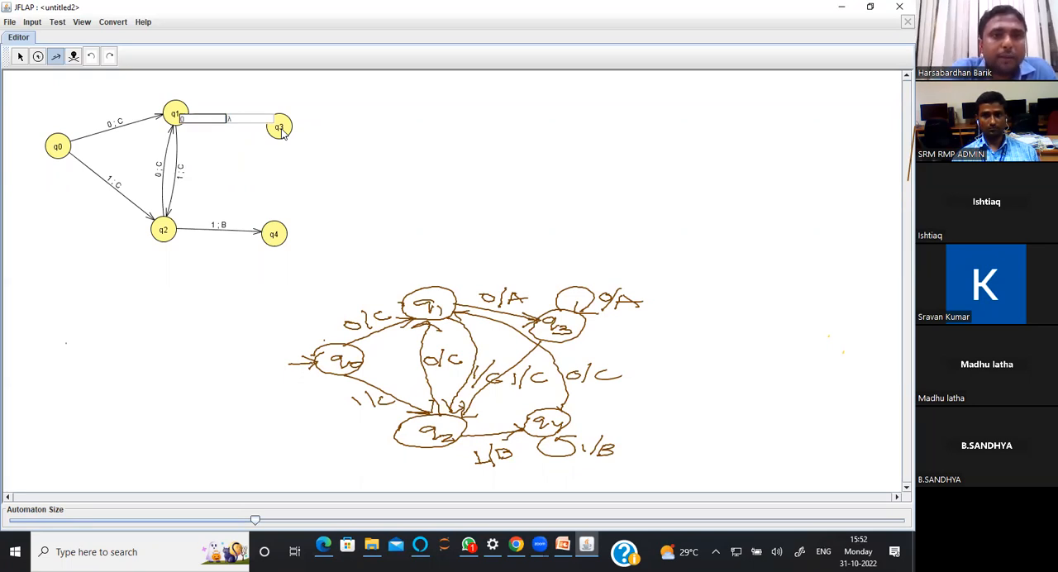
key(Tab)
text(A)
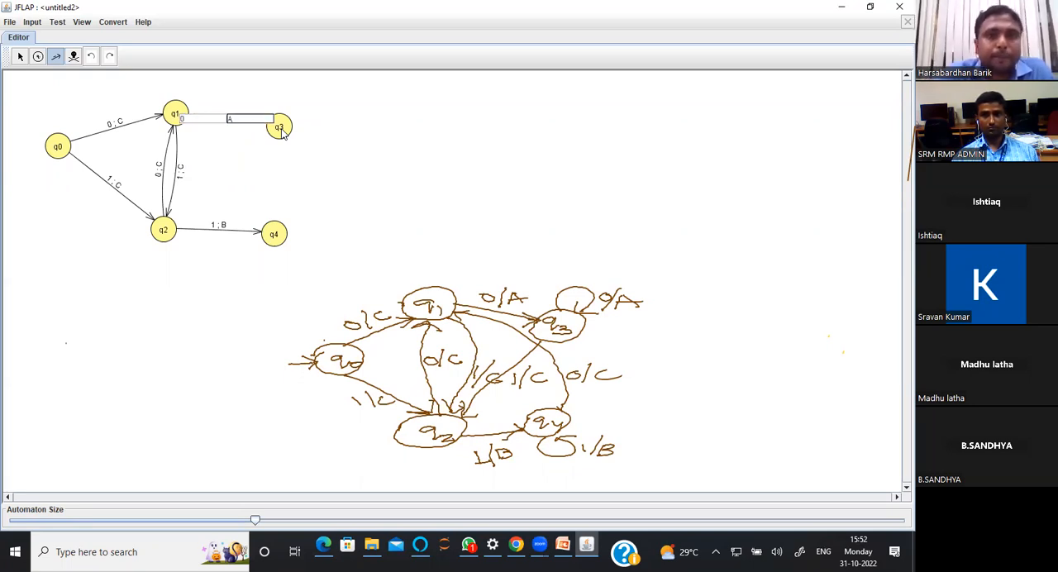
key(Return)
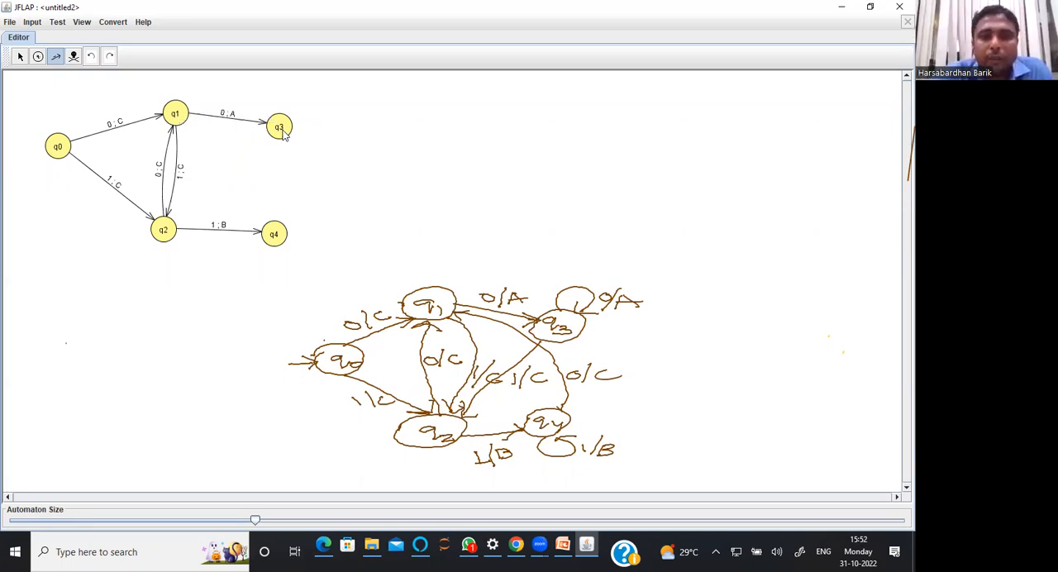
Add a transition from q3 to q2 with input 1 and output C
drag(282, 135, 166, 230)
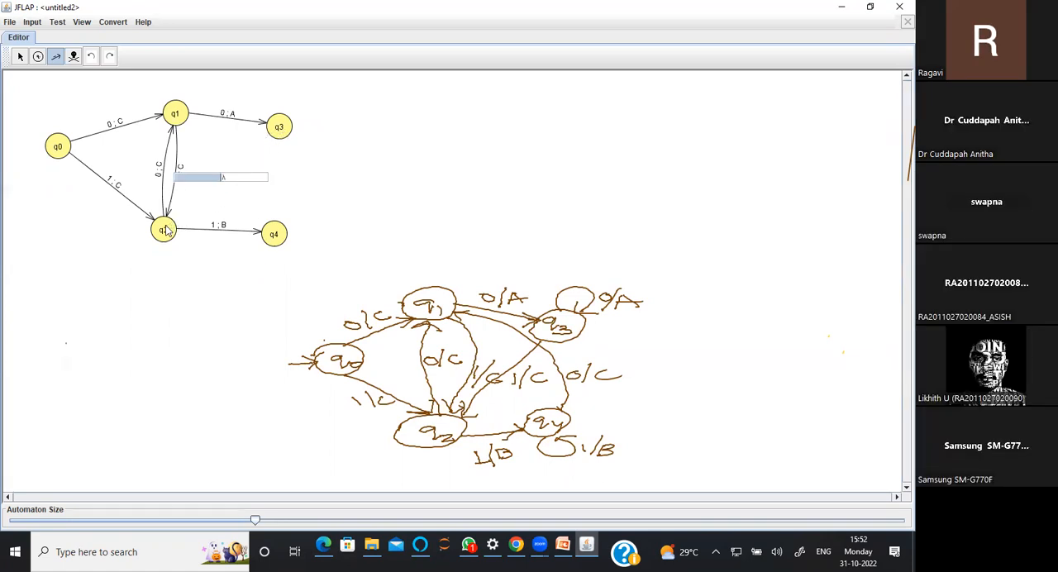
text(1)
key(Tab)
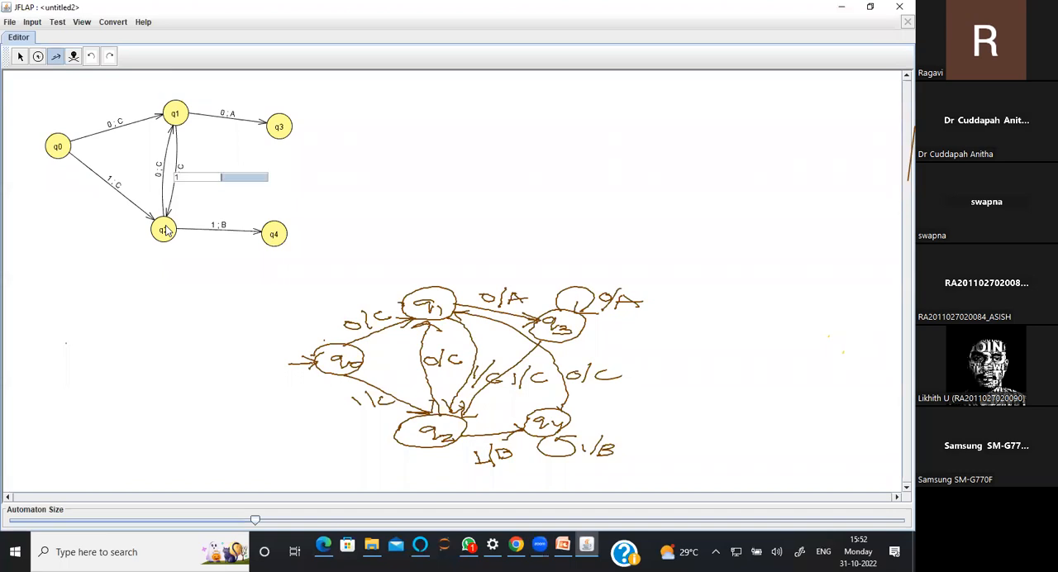
text(C)
key(Return)
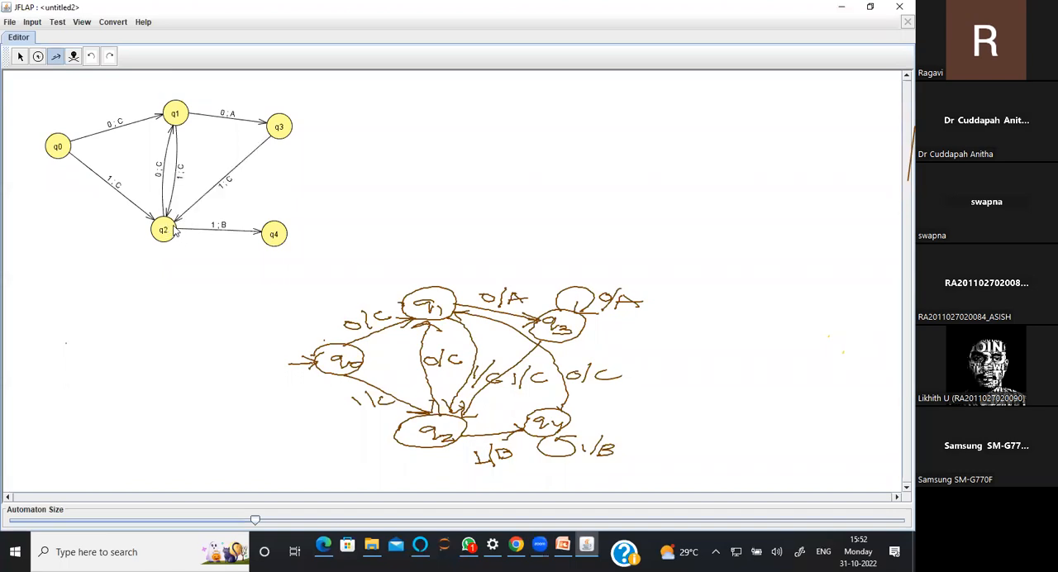
Add a transition from q4 to q1 with input 0 and output A
drag(280, 230, 179, 118)
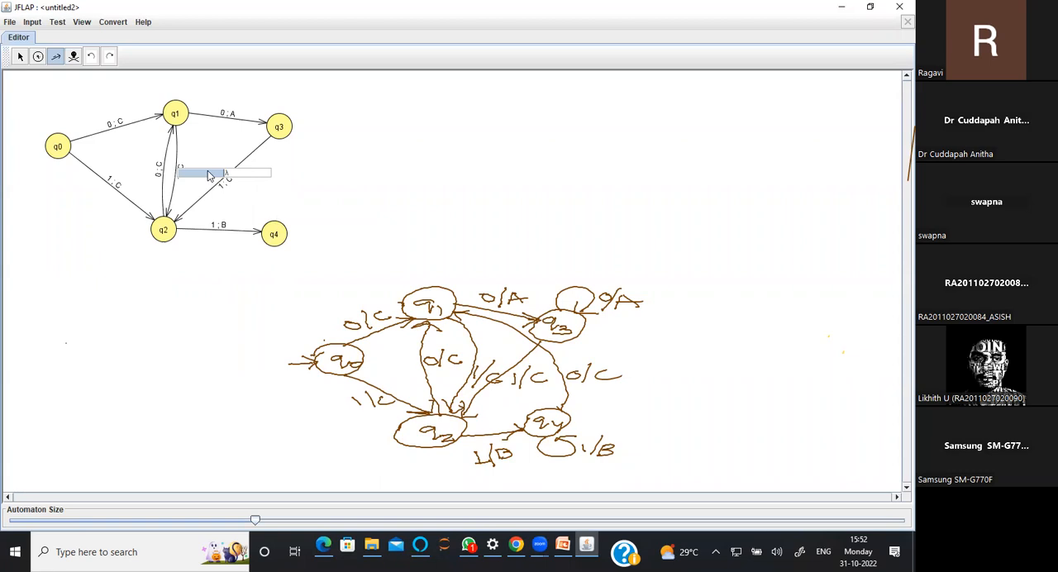
text(0)
key(Tab)
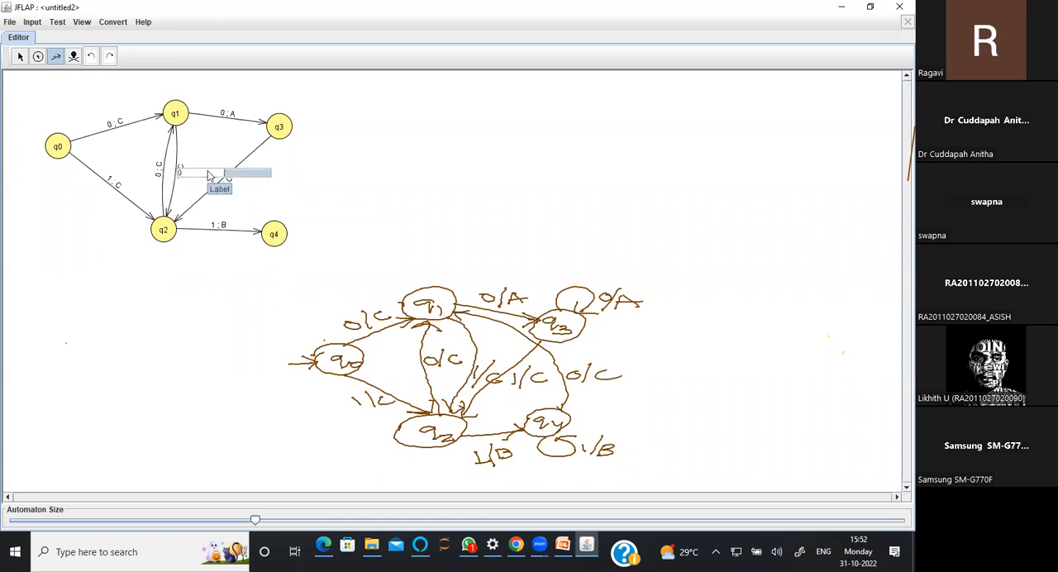
text(A)
key(Return)
click(283, 124)
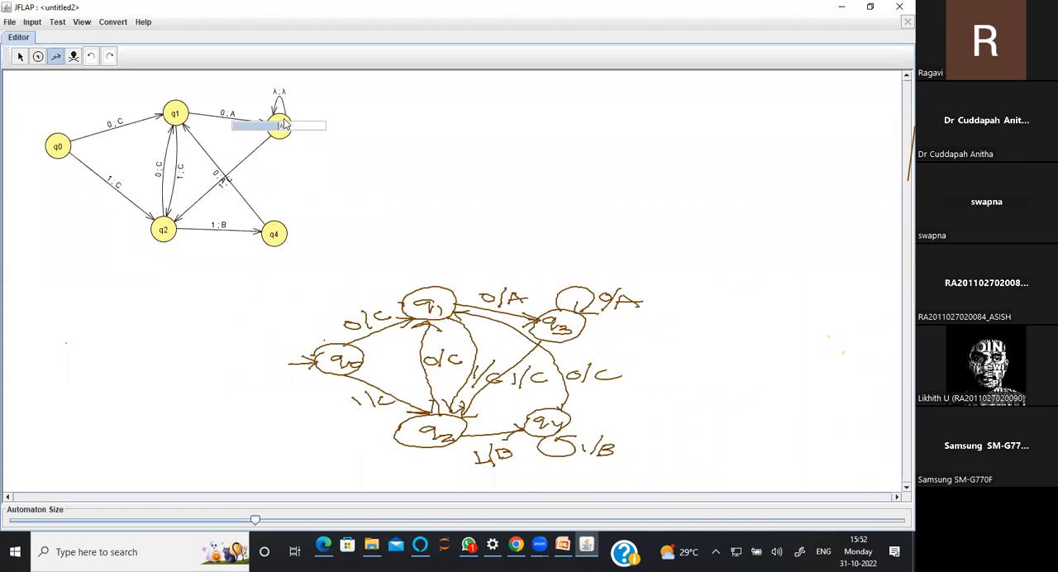
click(73, 56)
click(270, 106)
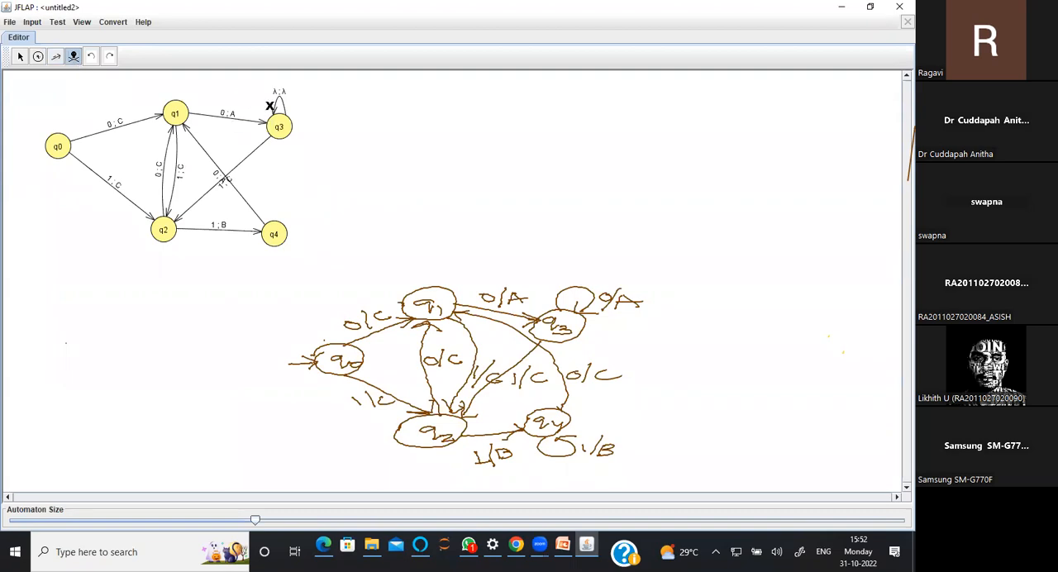
click(269, 105)
Add a self-loop on q3 with input 0 and output A
click(55, 56)
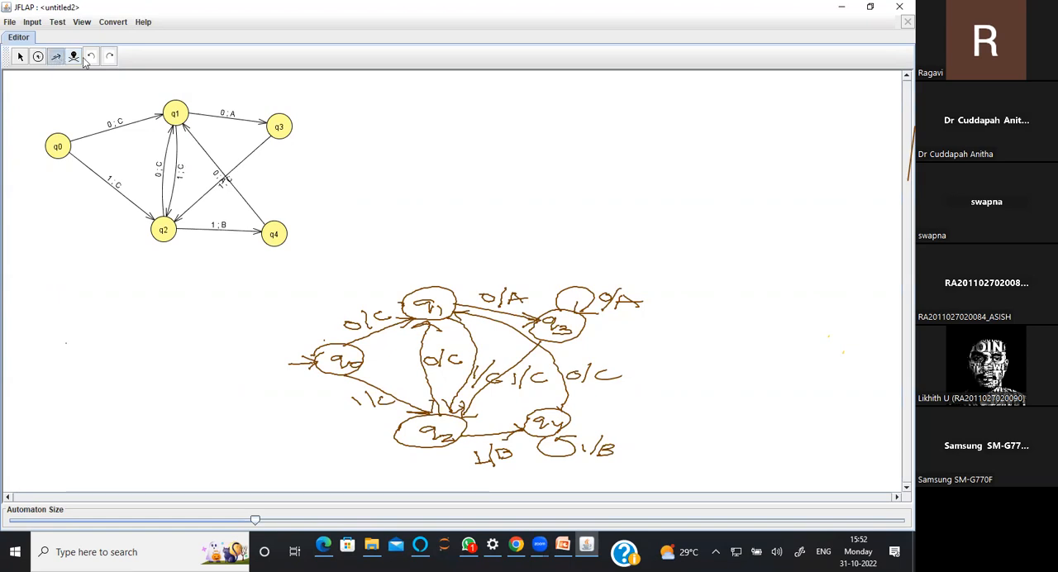
click(279, 136)
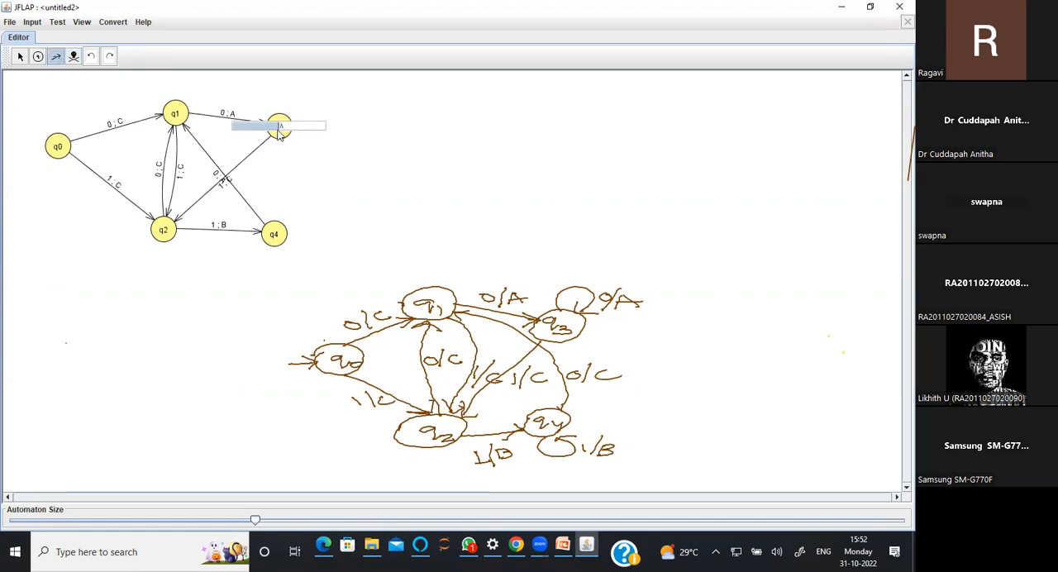
text(0)
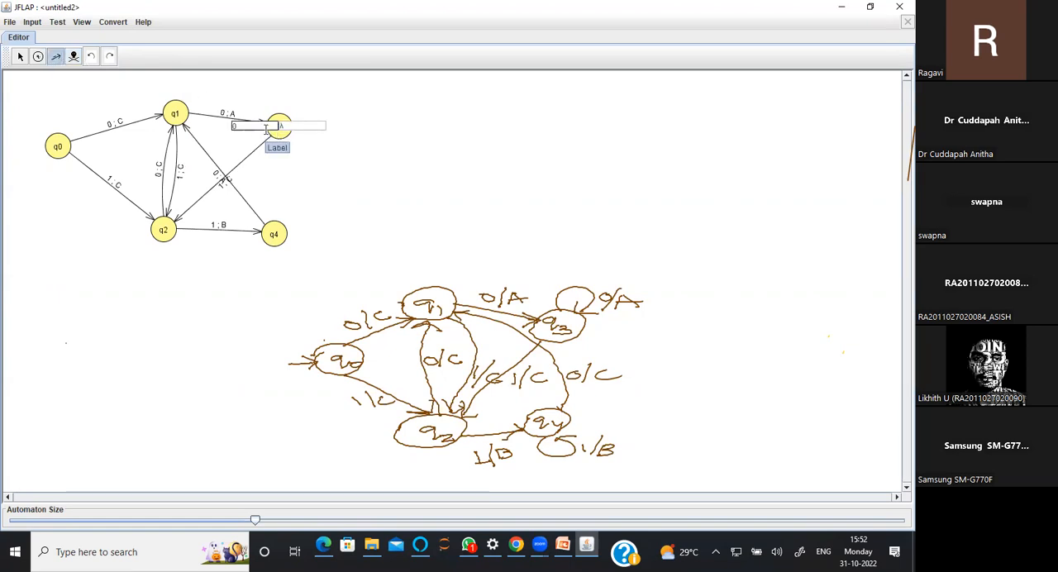
key(Tab)
text(A)
key(Return)
Add a self-loop on q4 with input 1 and output B
click(282, 238)
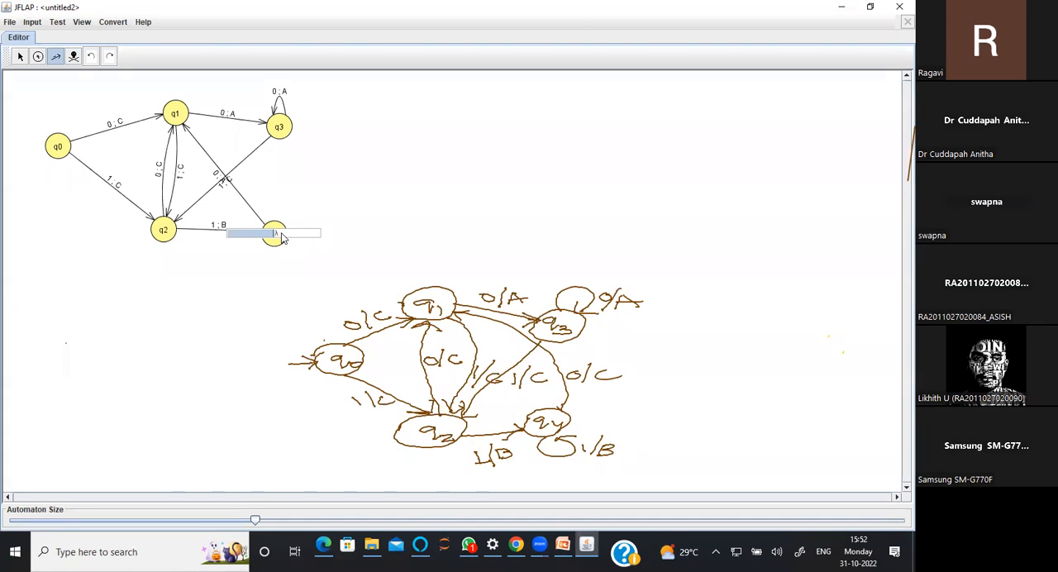
text(1)
key(Tab)
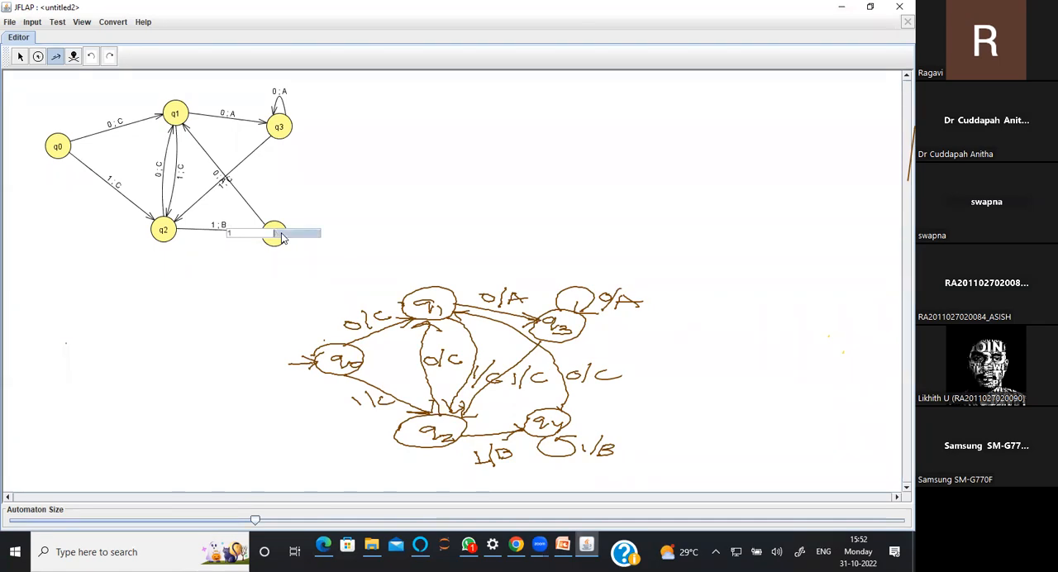
text(B)
key(Return)
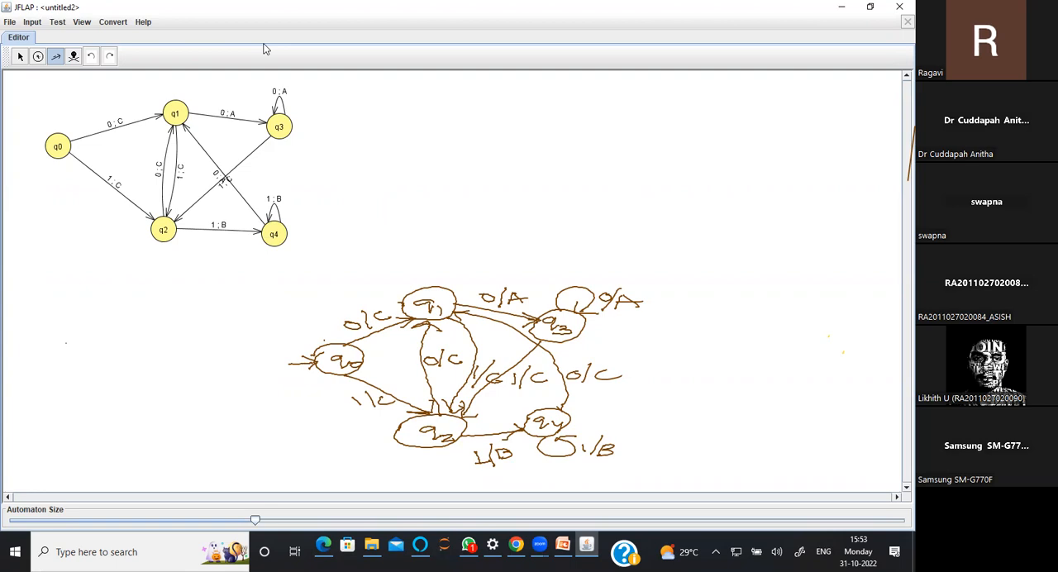
Clear the hand-drawn state diagram annotation from the screen
click(344, 378)
mouse_move(409, 331)
mouse_down()
mouse_move(461, 371)
mouse_move(529, 300)
mouse_move(470, 367)
mouse_move(572, 368)
mouse_move(619, 454)
mouse_move(460, 470)
mouse_move(559, 410)
mouse_move(567, 367)
mouse_move(614, 366)
mouse_move(642, 316)
mouse_move(606, 279)
mouse_move(683, 256)
mouse_move(630, 316)
mouse_move(481, 304)
mouse_move(480, 295)
mouse_move(402, 440)
mouse_move(353, 398)
mouse_move(338, 340)
mouse_move(347, 307)
mouse_move(433, 306)
mouse_up()
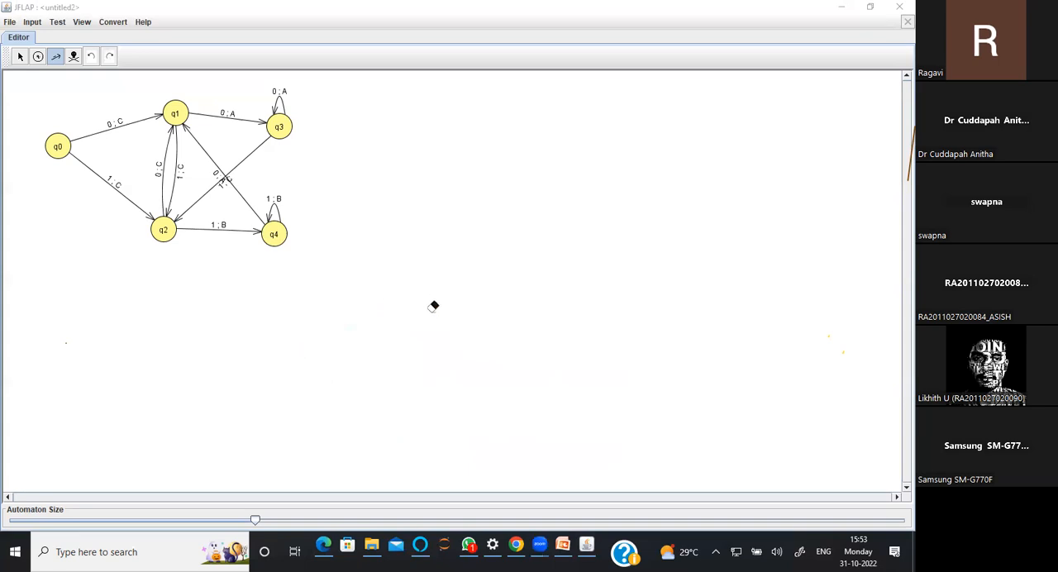
Try to start a multiple run of the Mealy machine
click(39, 27)
click(36, 62)
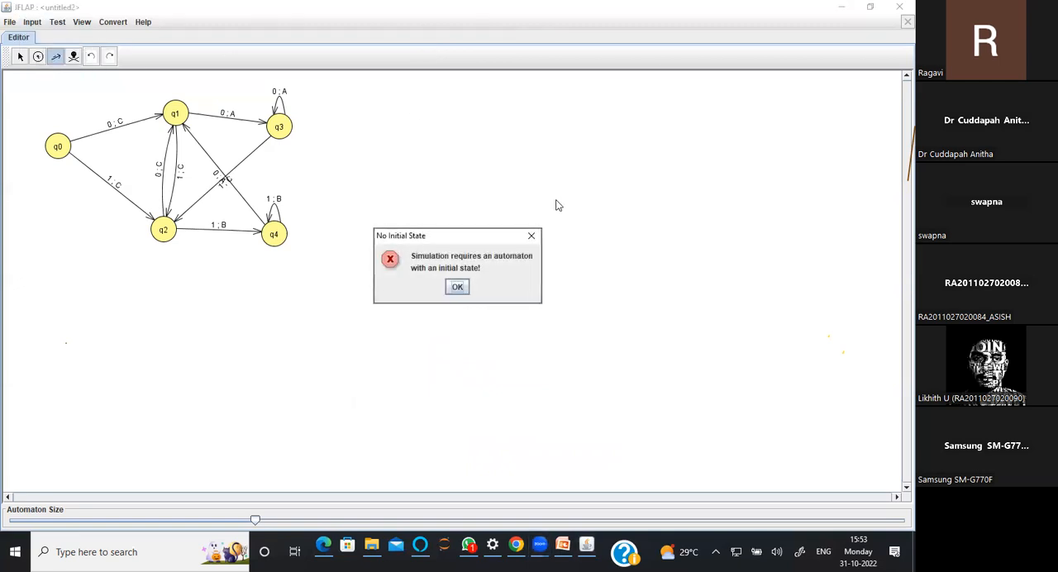
click(532, 236)
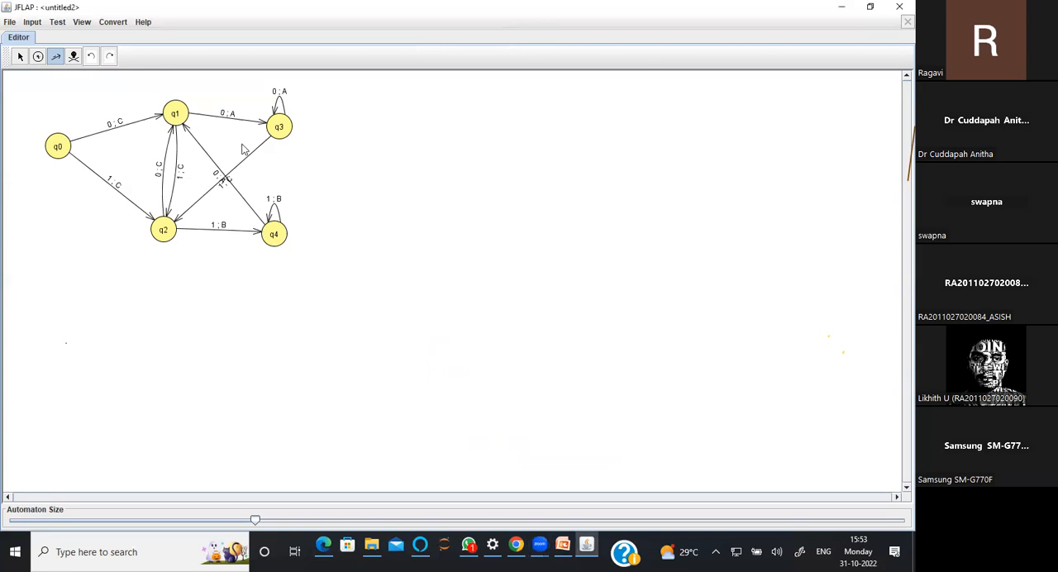
Make q0 the initial state of the Mealy machine
click(20, 57)
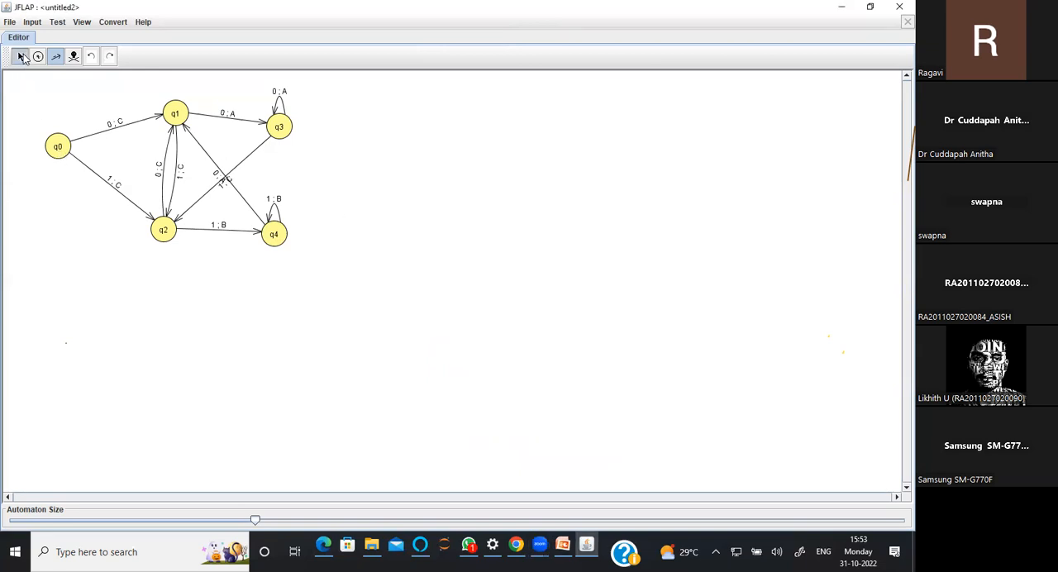
right_click(52, 145)
click(69, 148)
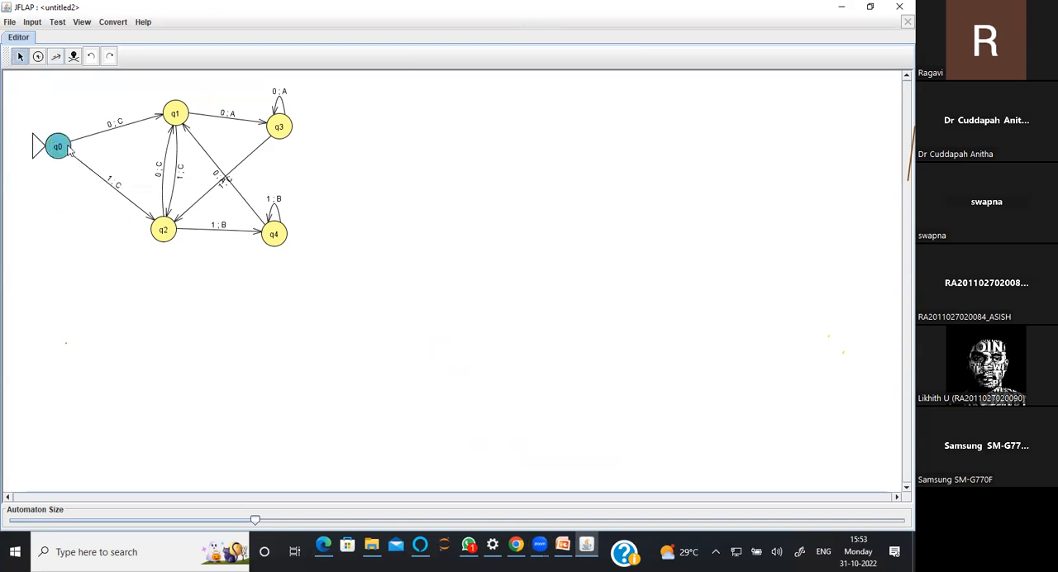
Load input.txt from the Desktop's presentation folder into a multiple run of the machine and run its test strings
click(32, 23)
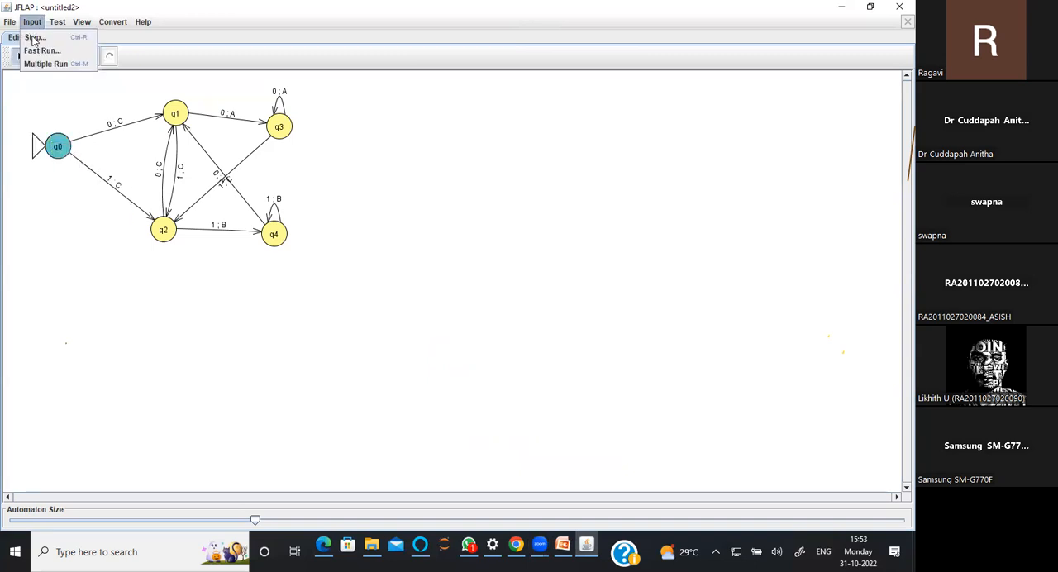
click(37, 64)
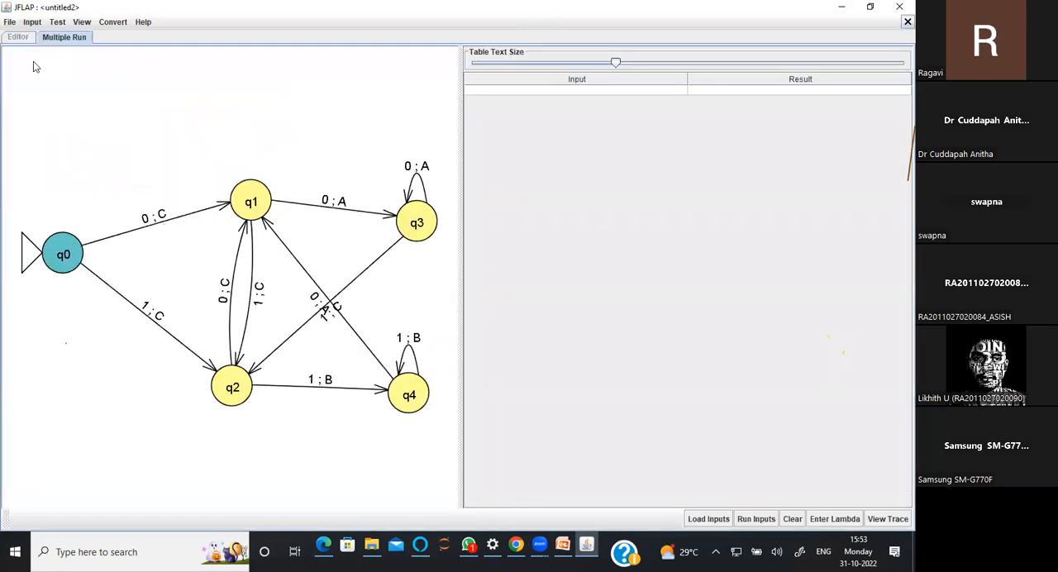
click(712, 520)
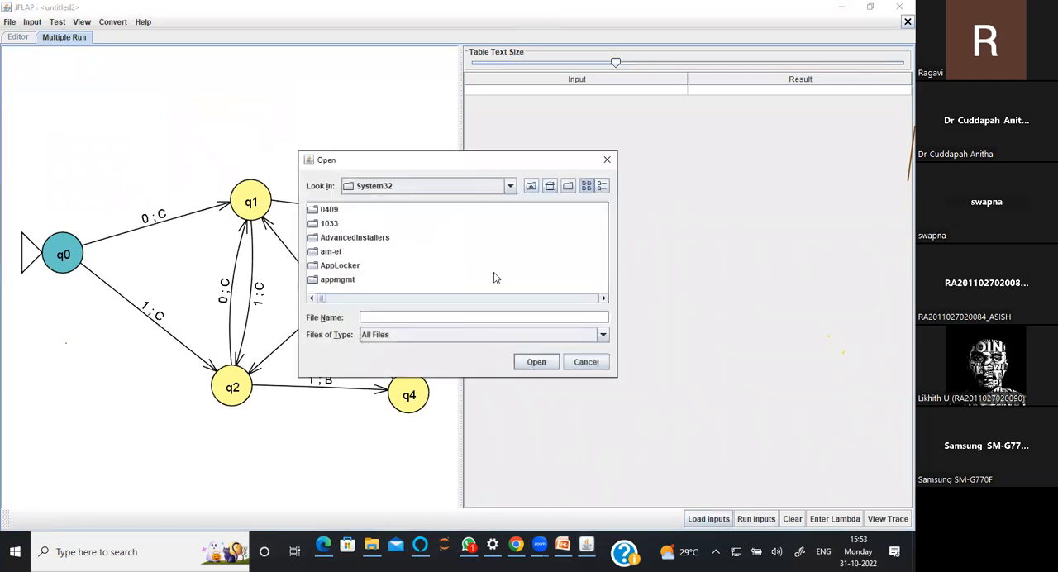
click(531, 186)
click(530, 186)
click(531, 186)
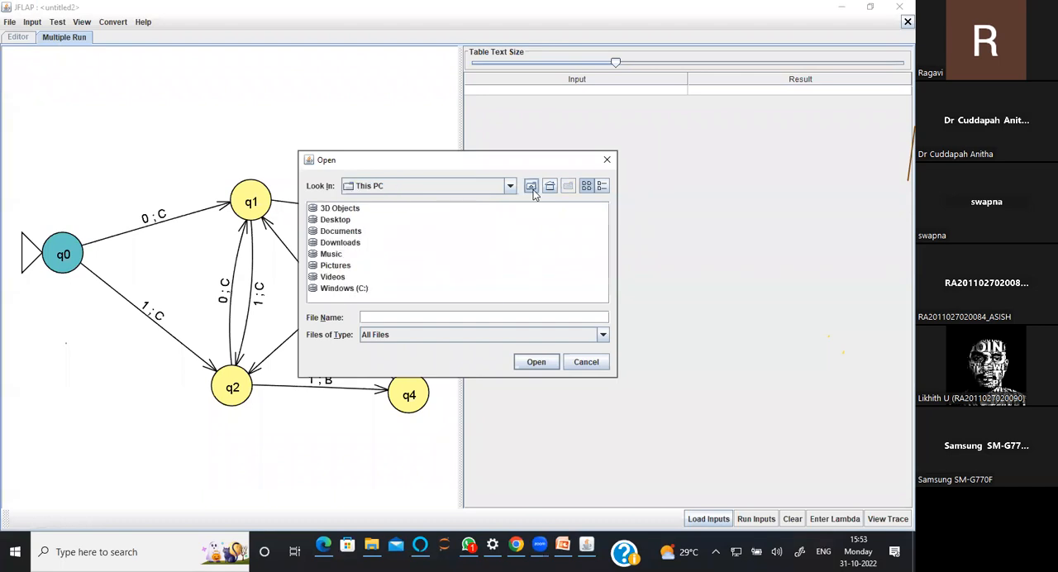
click(329, 218)
double_click(329, 218)
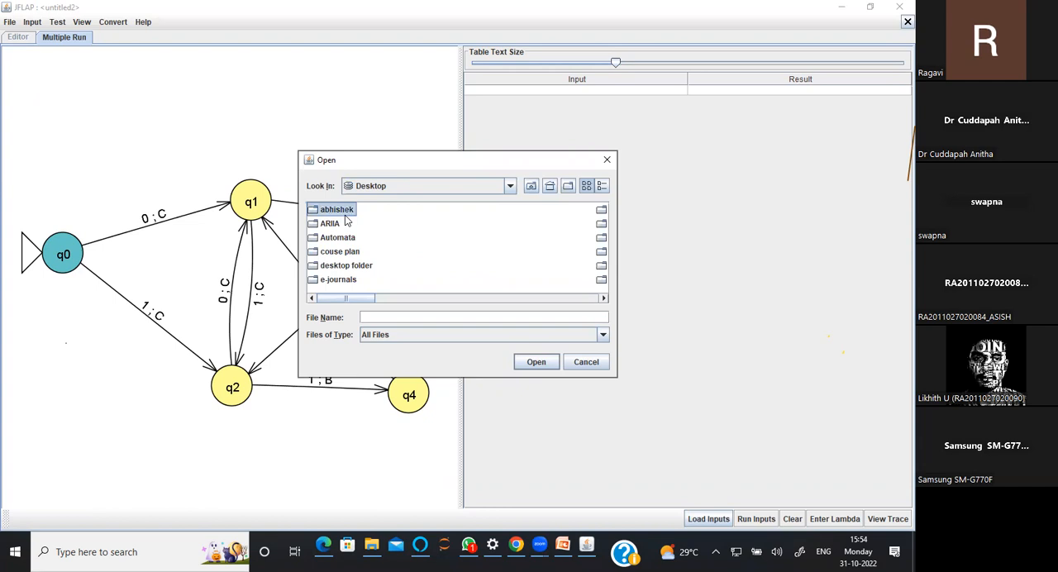
key(p)
key(Down)
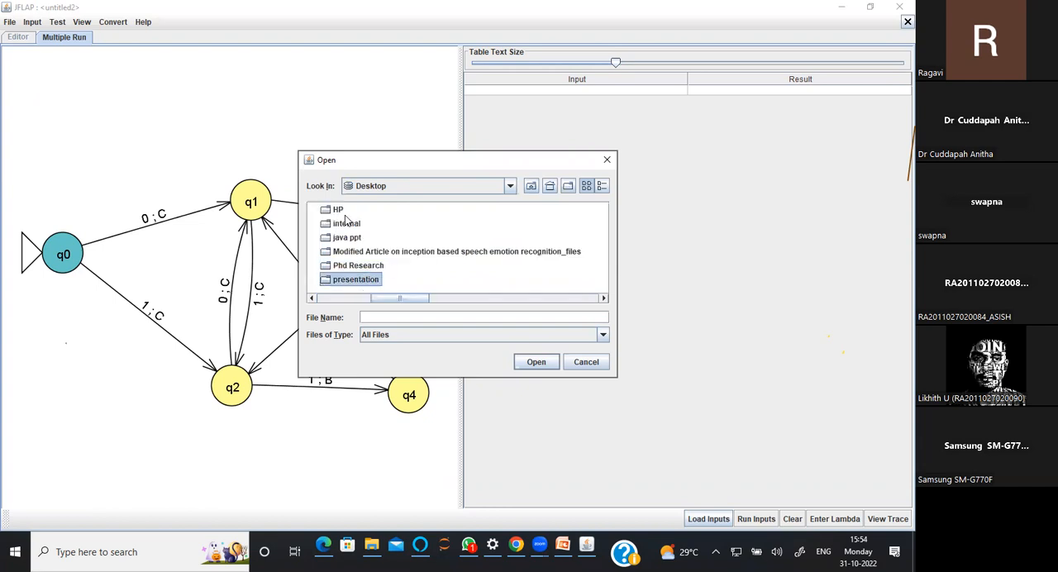
key(Return)
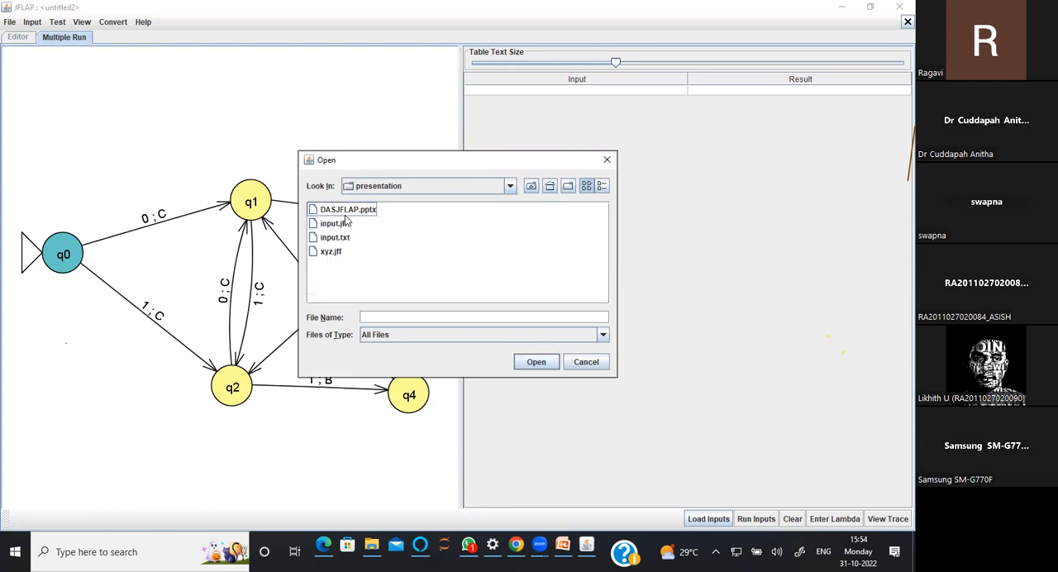
double_click(332, 239)
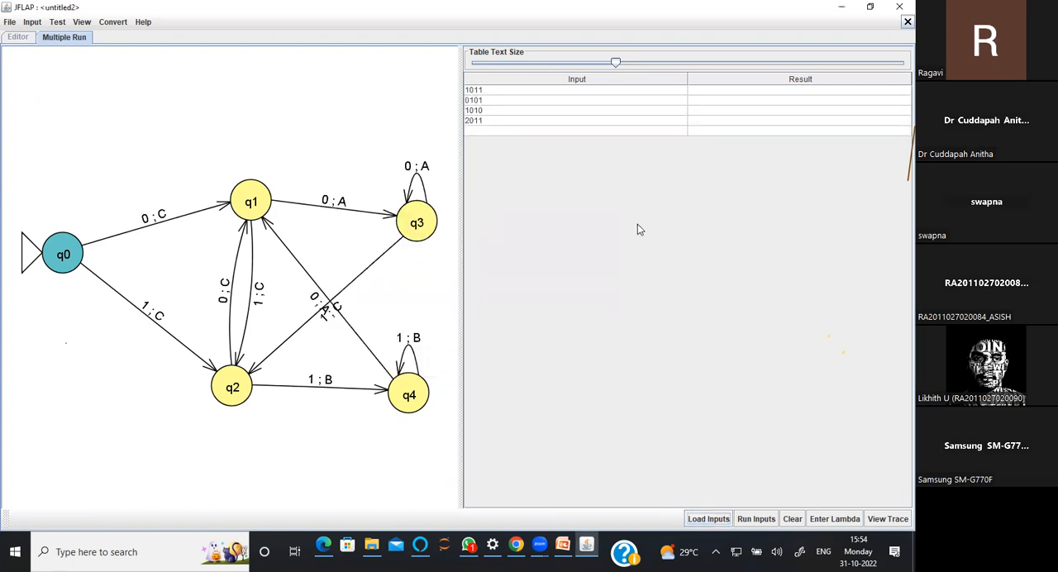
click(743, 521)
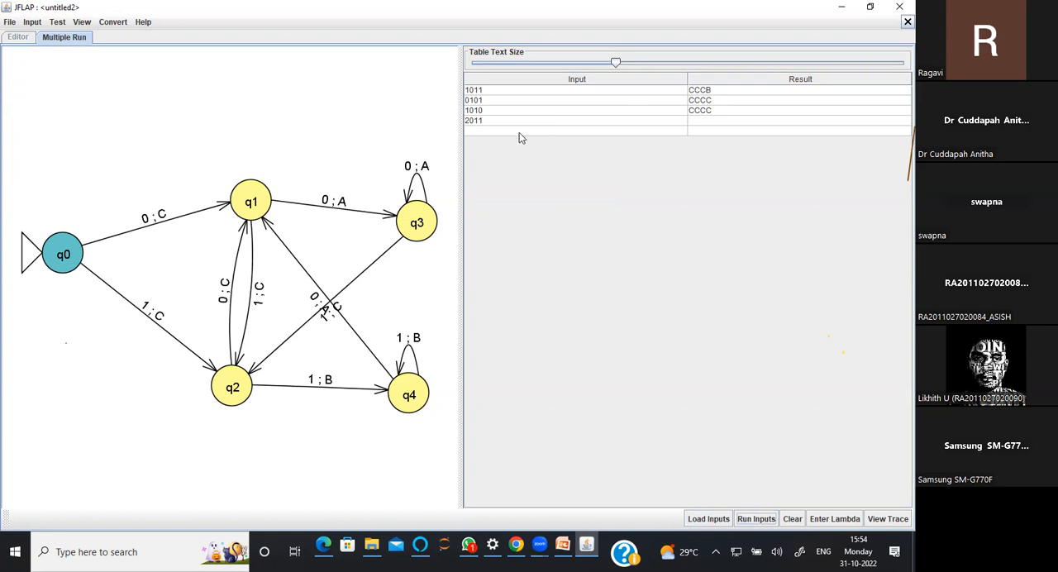
click(477, 132)
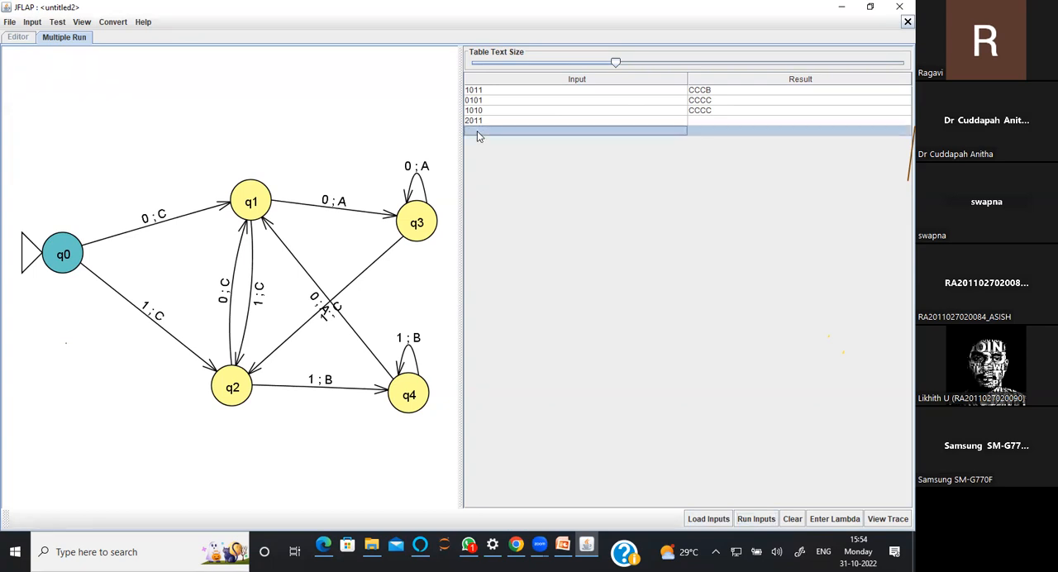
text(10)
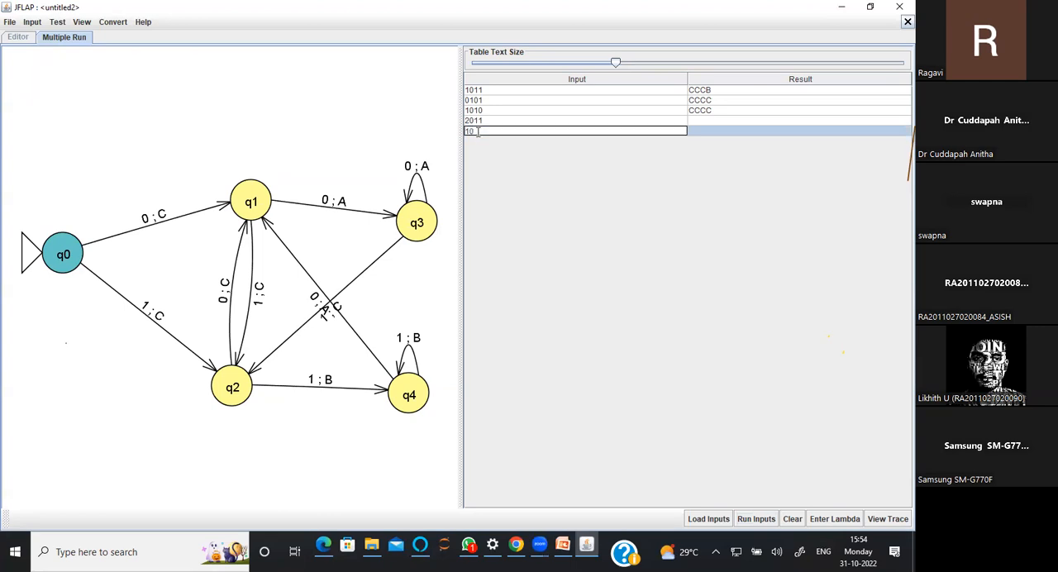
text(0100100000)
key(Return)
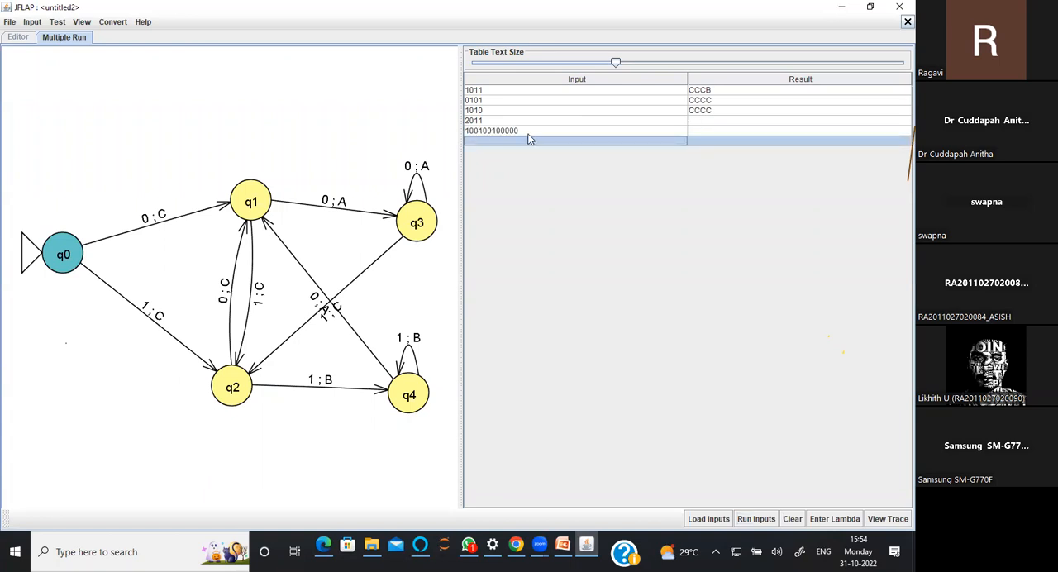
click(742, 518)
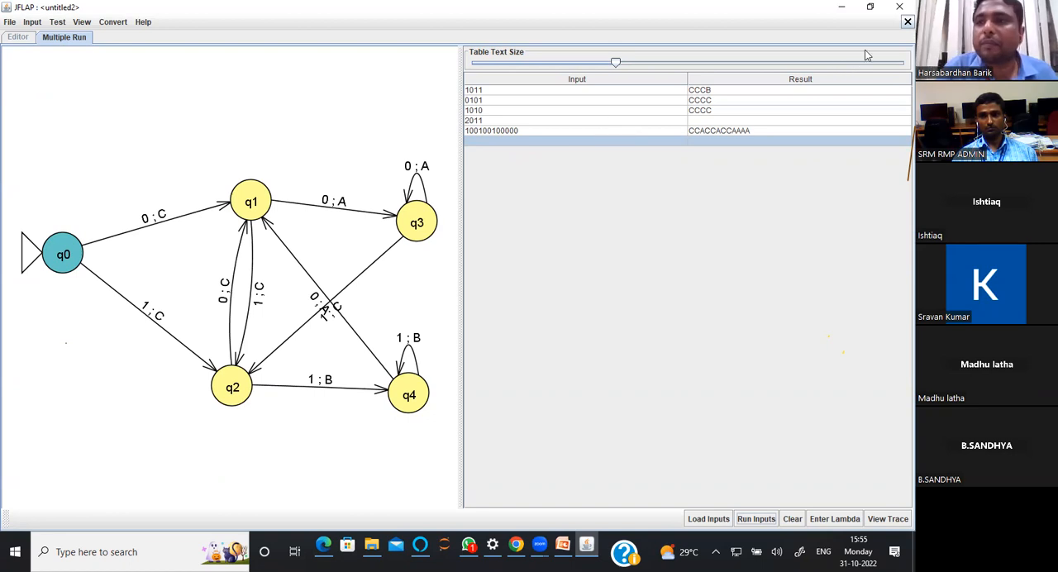
Close the multiple run and switch to the DASJFLAP presentation in PowerPoint, going to slide 13 with the 1's complement Mealy machine question
click(906, 23)
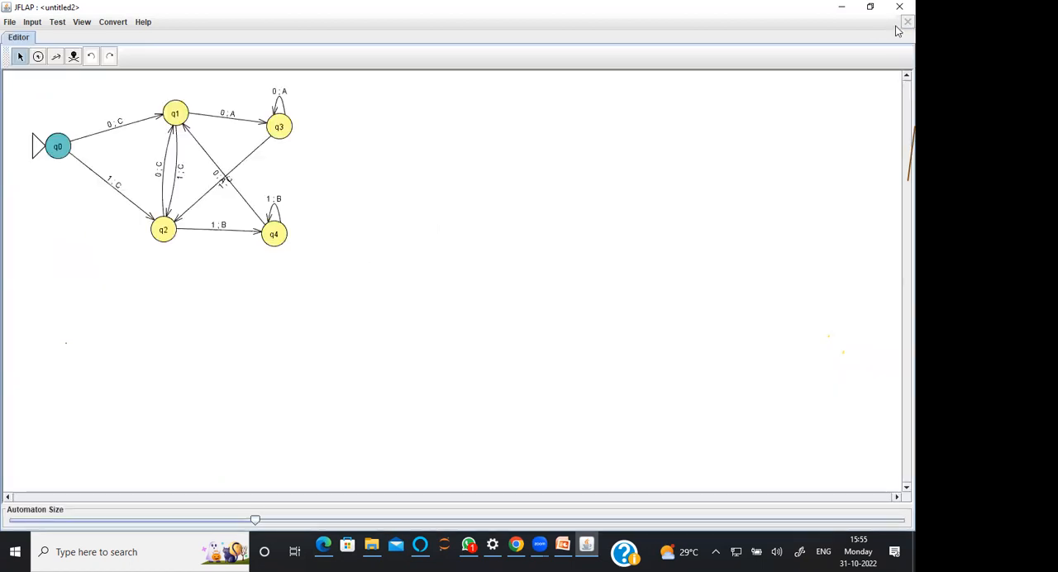
click(842, 11)
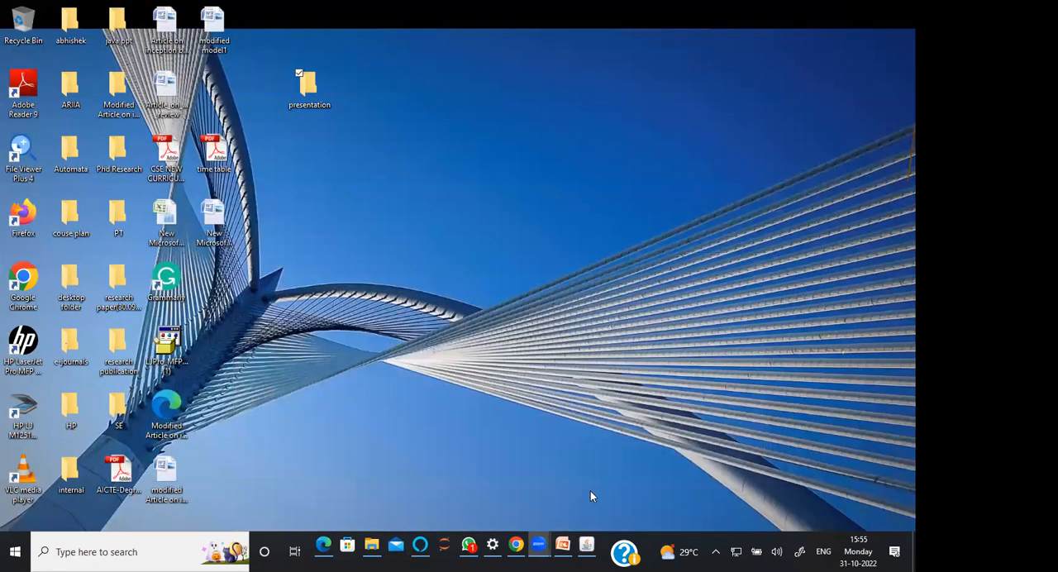
click(569, 543)
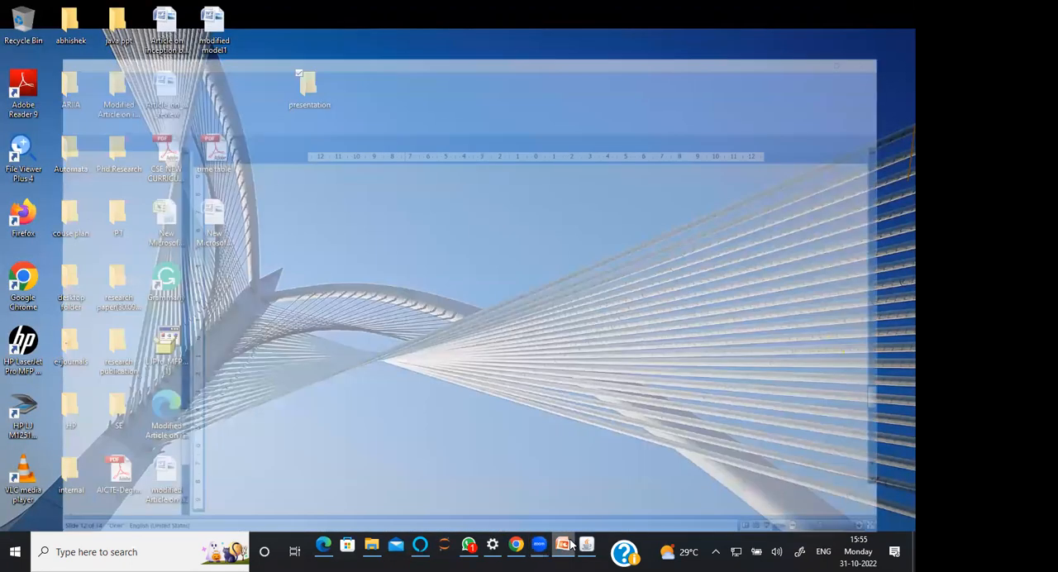
click(76, 428)
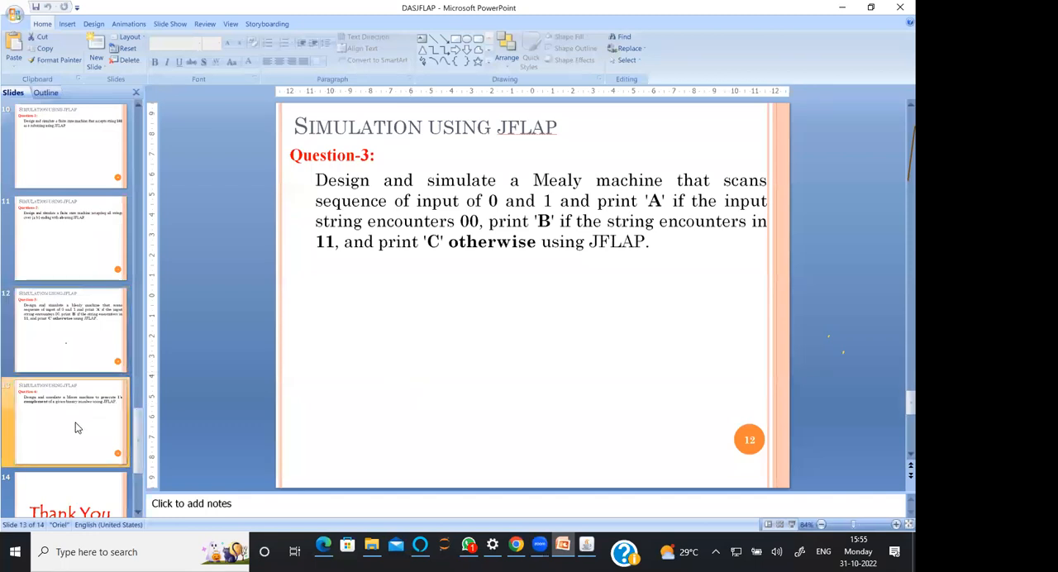